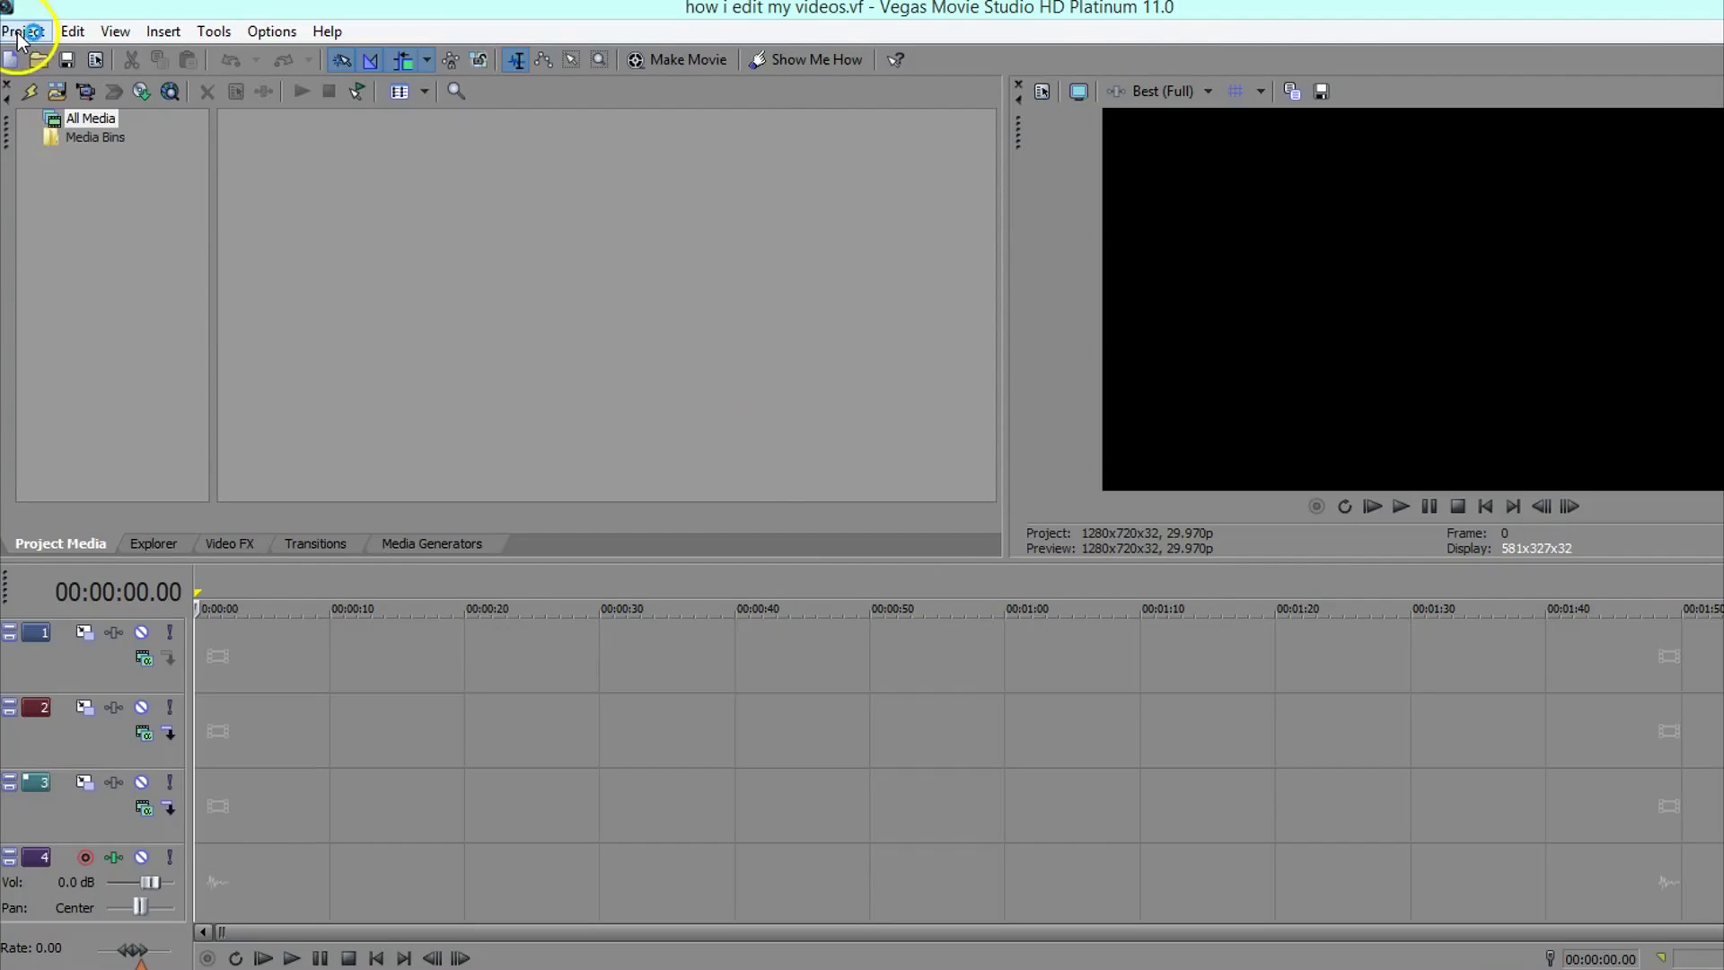
Import MVI_1133.MOV from the 2015-03-28 BEACH DIY folder onto the timeline and rewind to the start
left_click(22, 32)
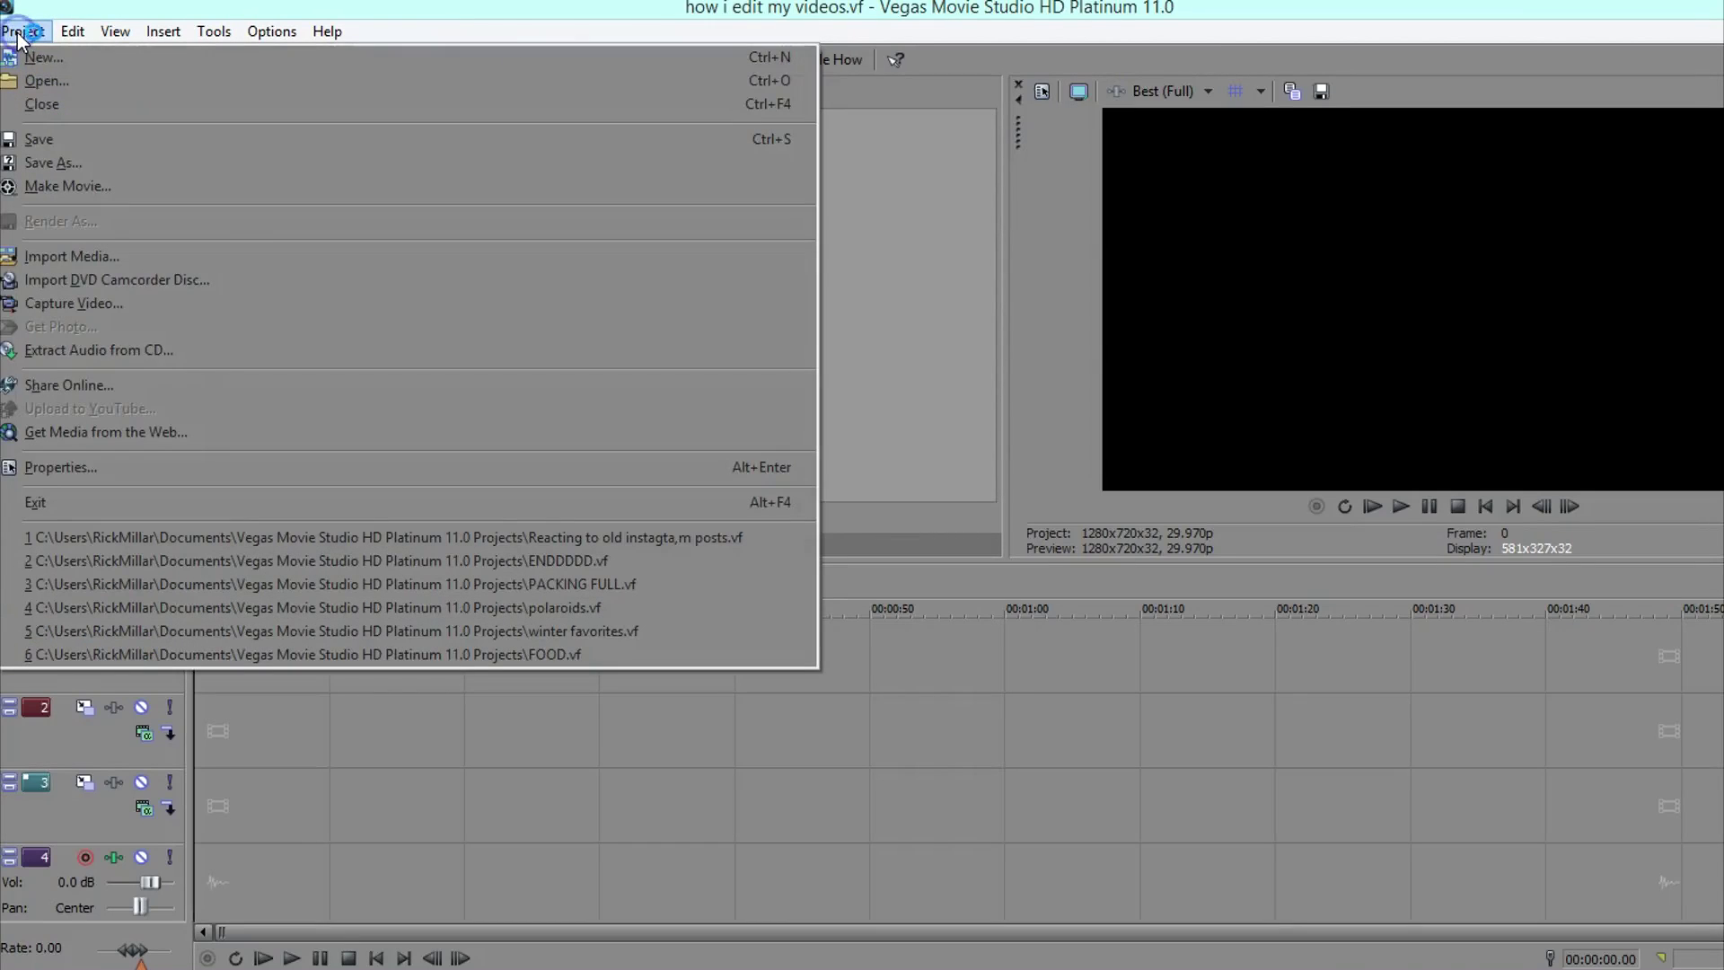
left_click(77, 82)
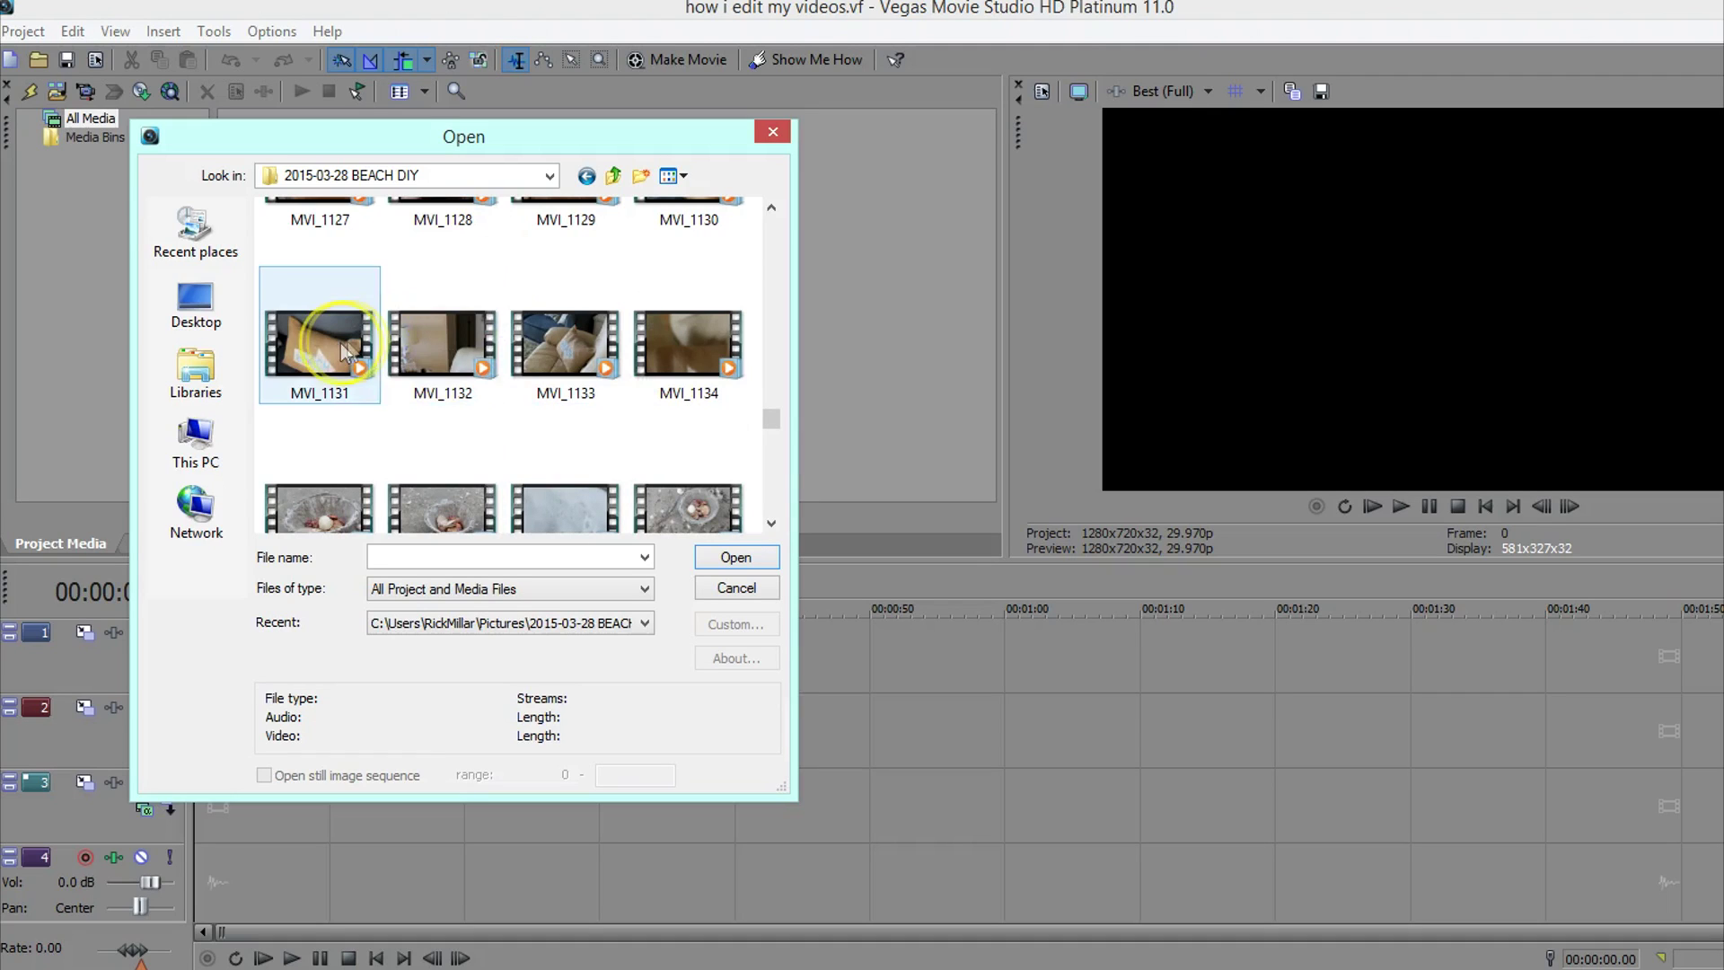
left_click(726, 555)
left_click(221, 723)
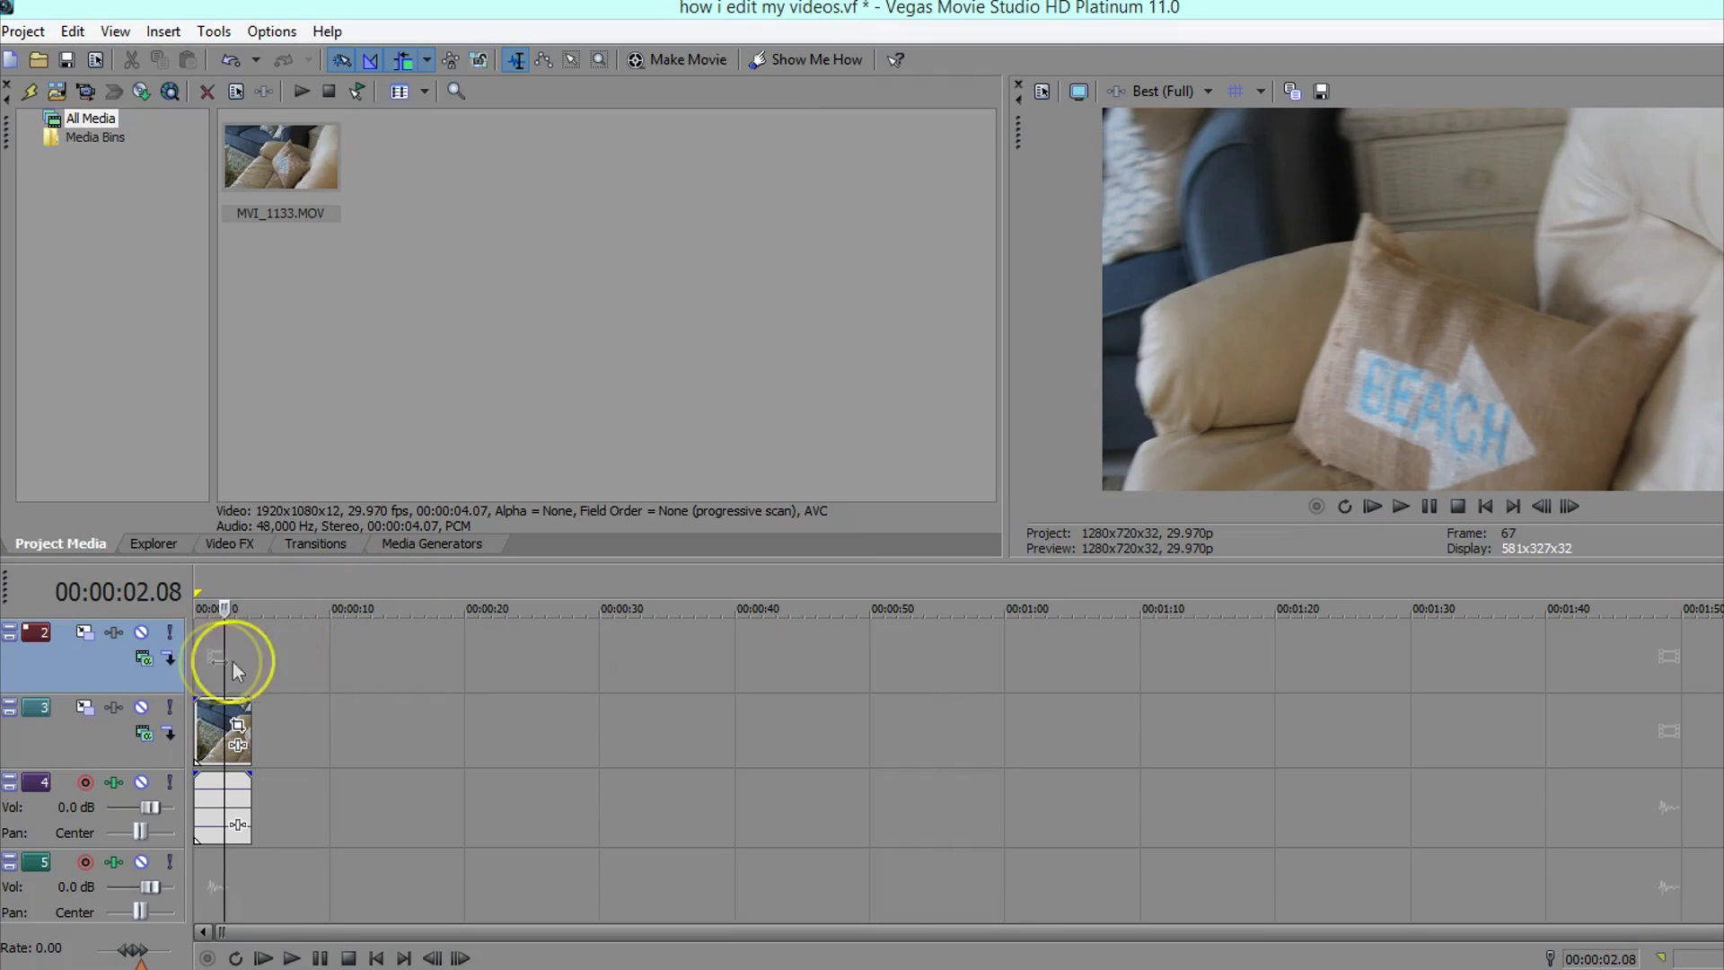
left_click(199, 663)
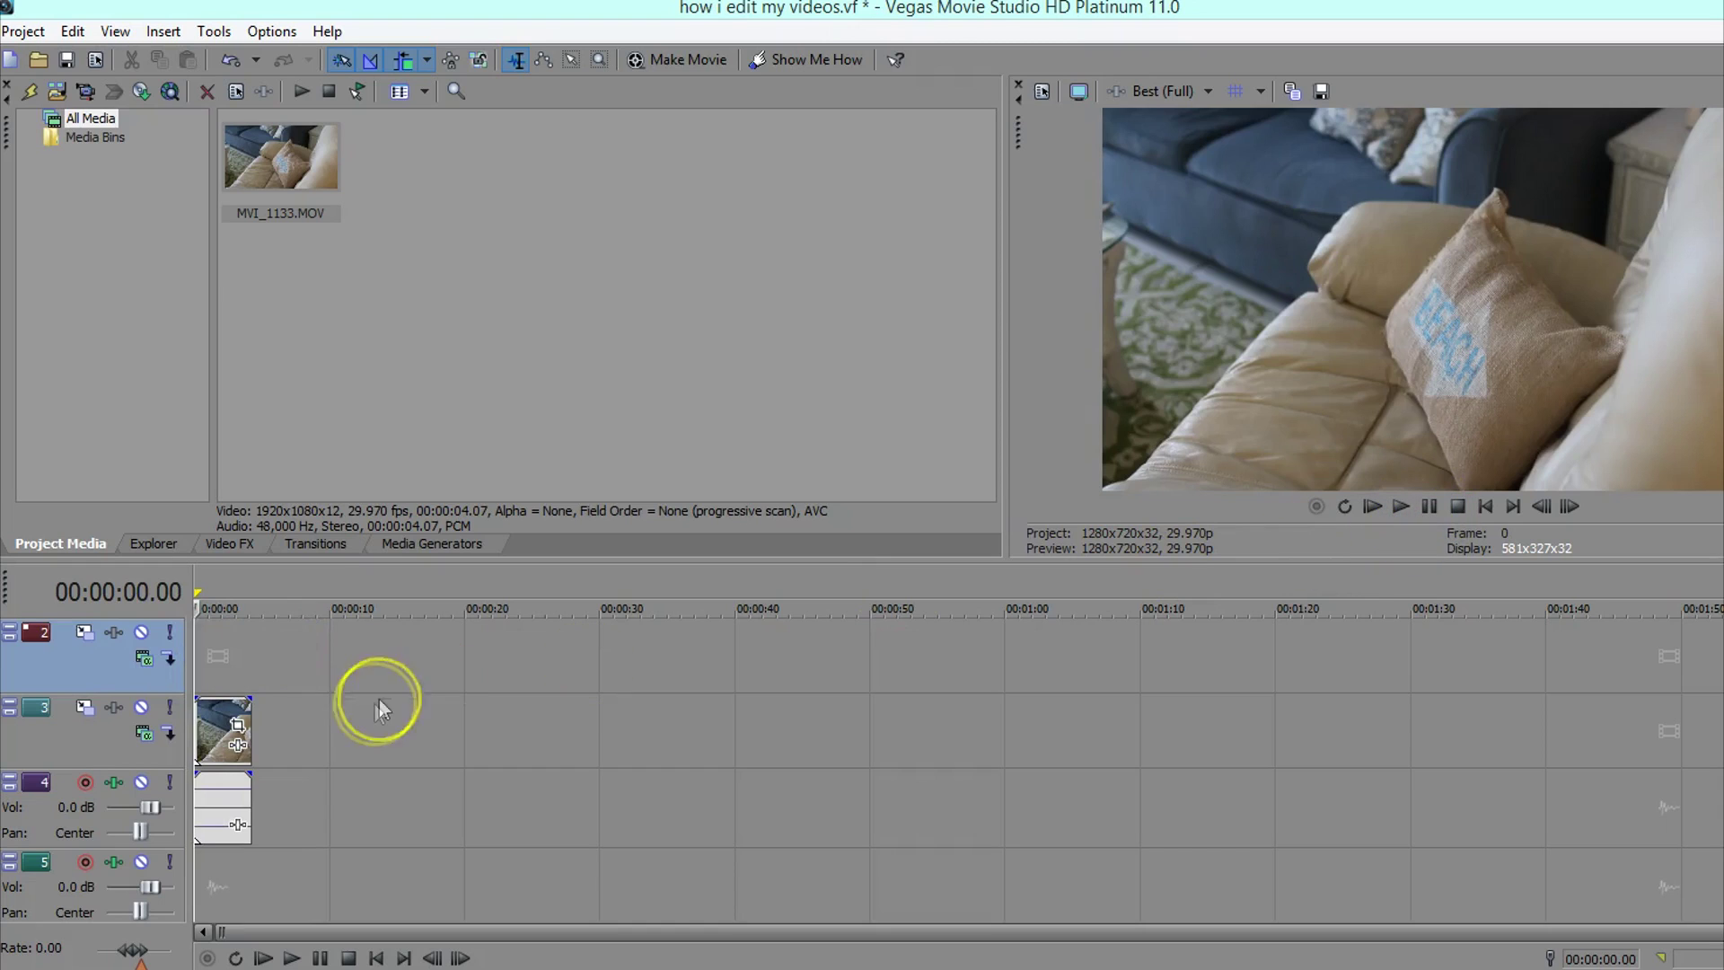
Mute audio track 4 and give video track 3 a Color Corrector (Secondary) with saturation about 1.163
left_click(142, 783)
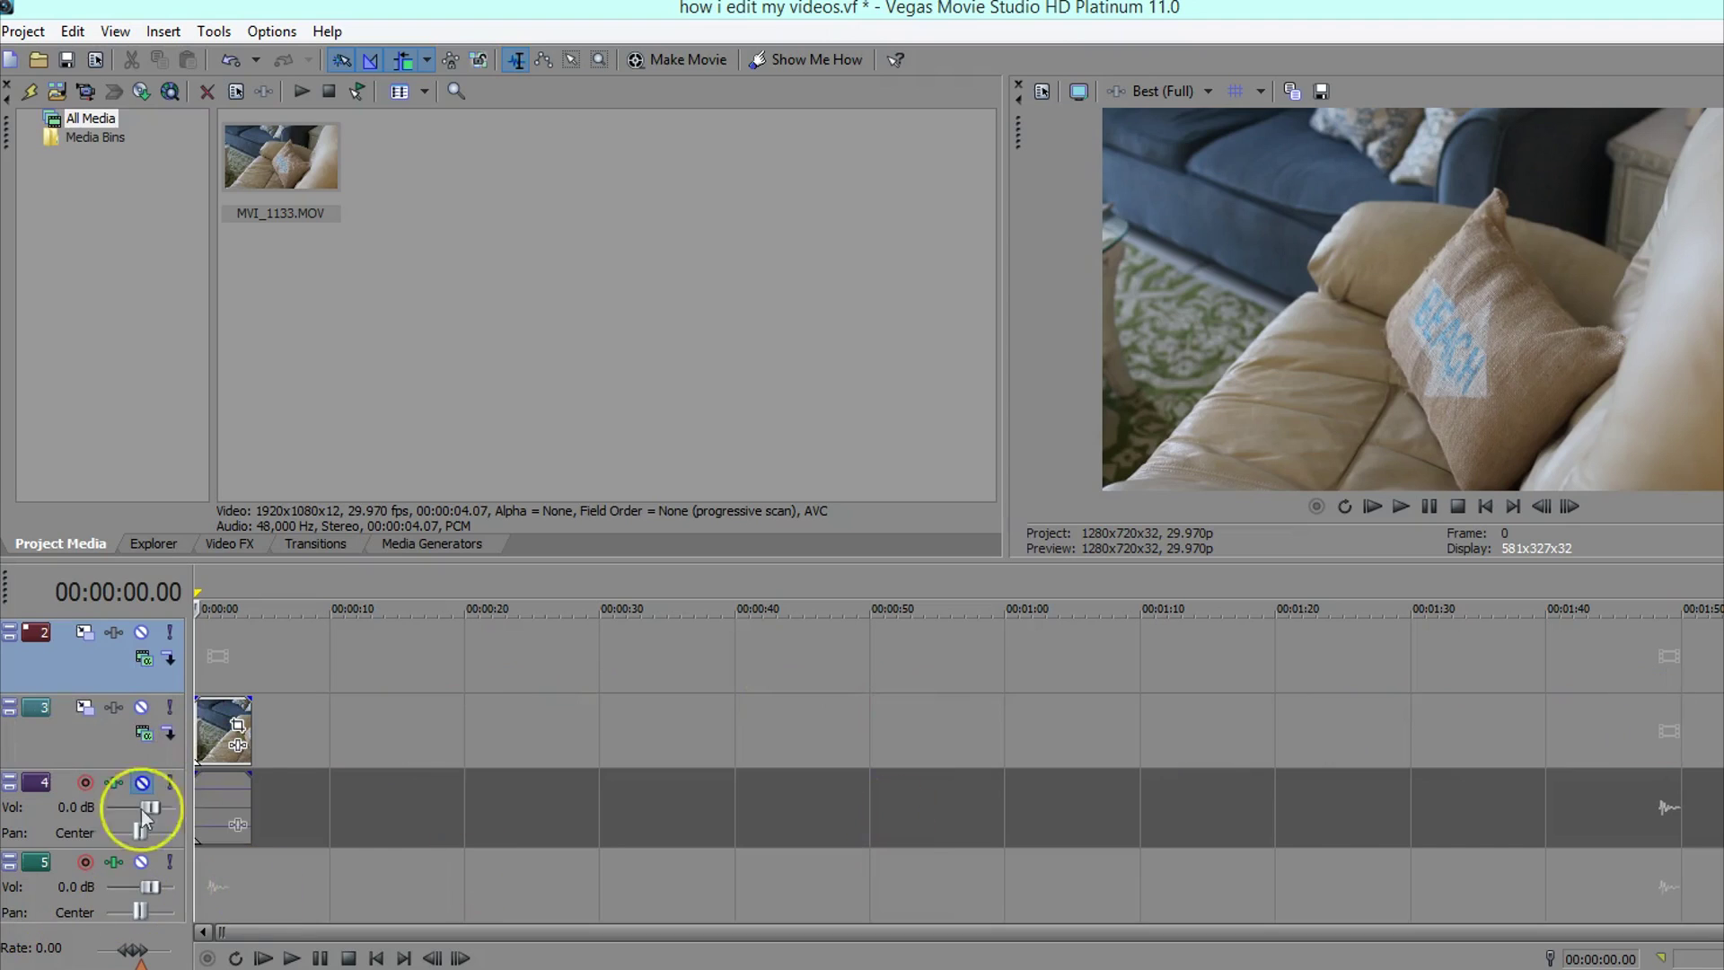
left_click(114, 706)
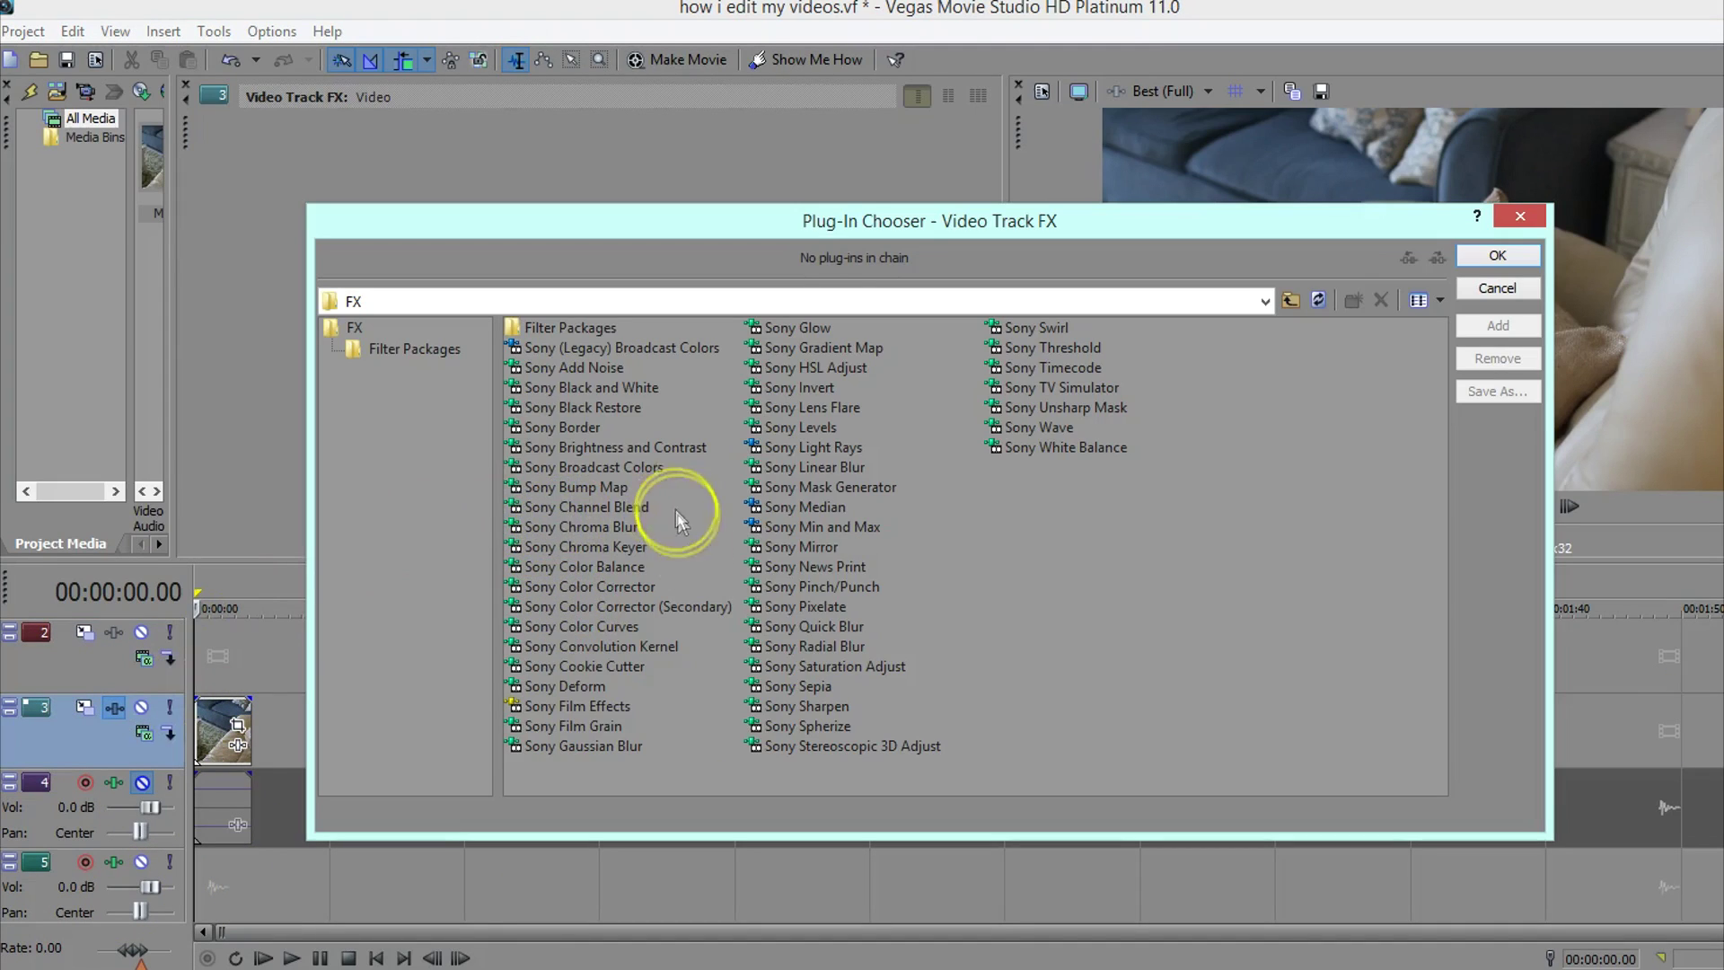
left_click(691, 611)
left_click(1498, 325)
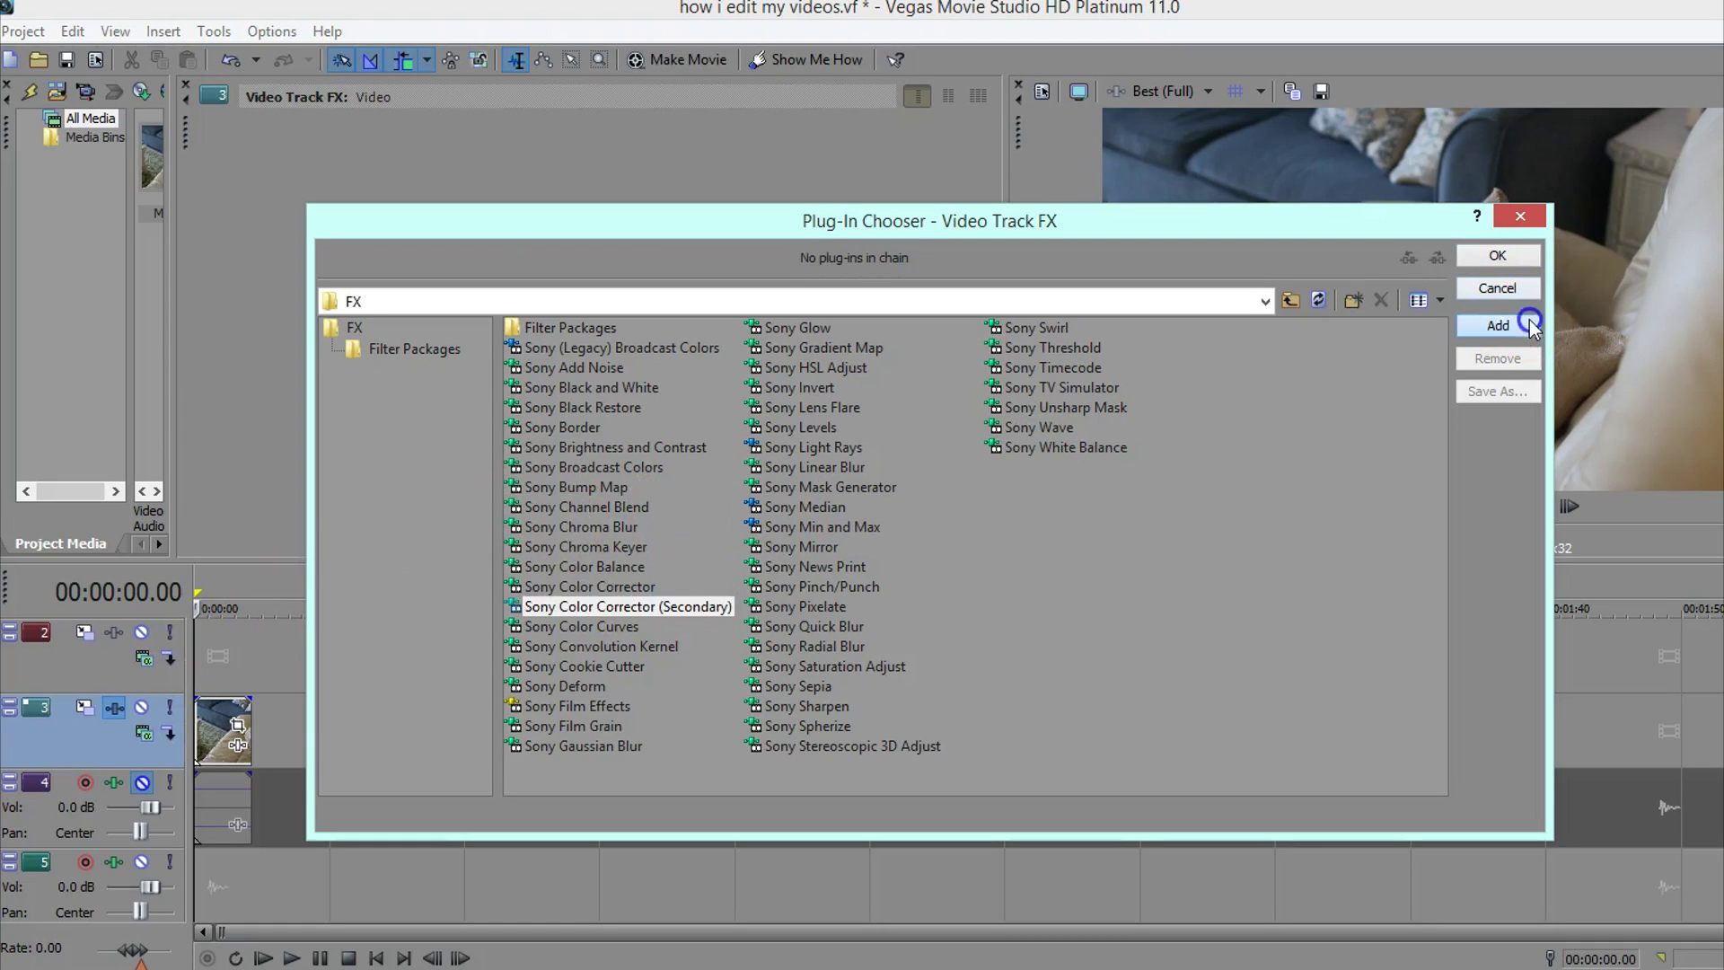
left_click(1498, 258)
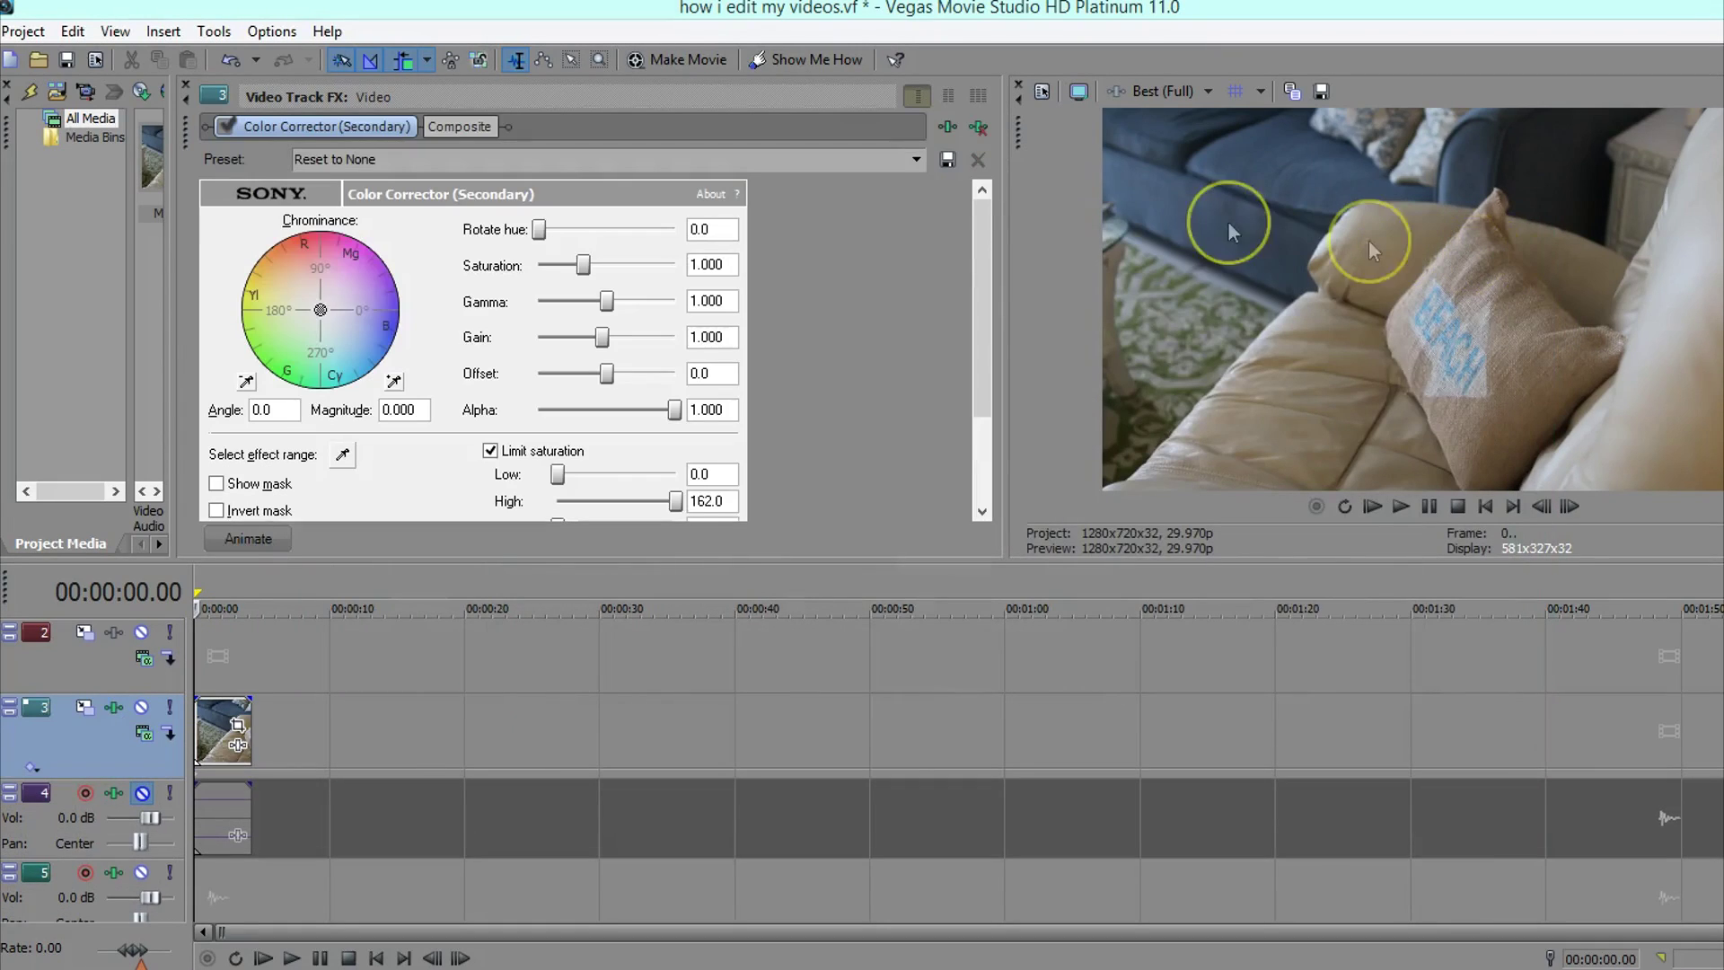
left_click(221, 682)
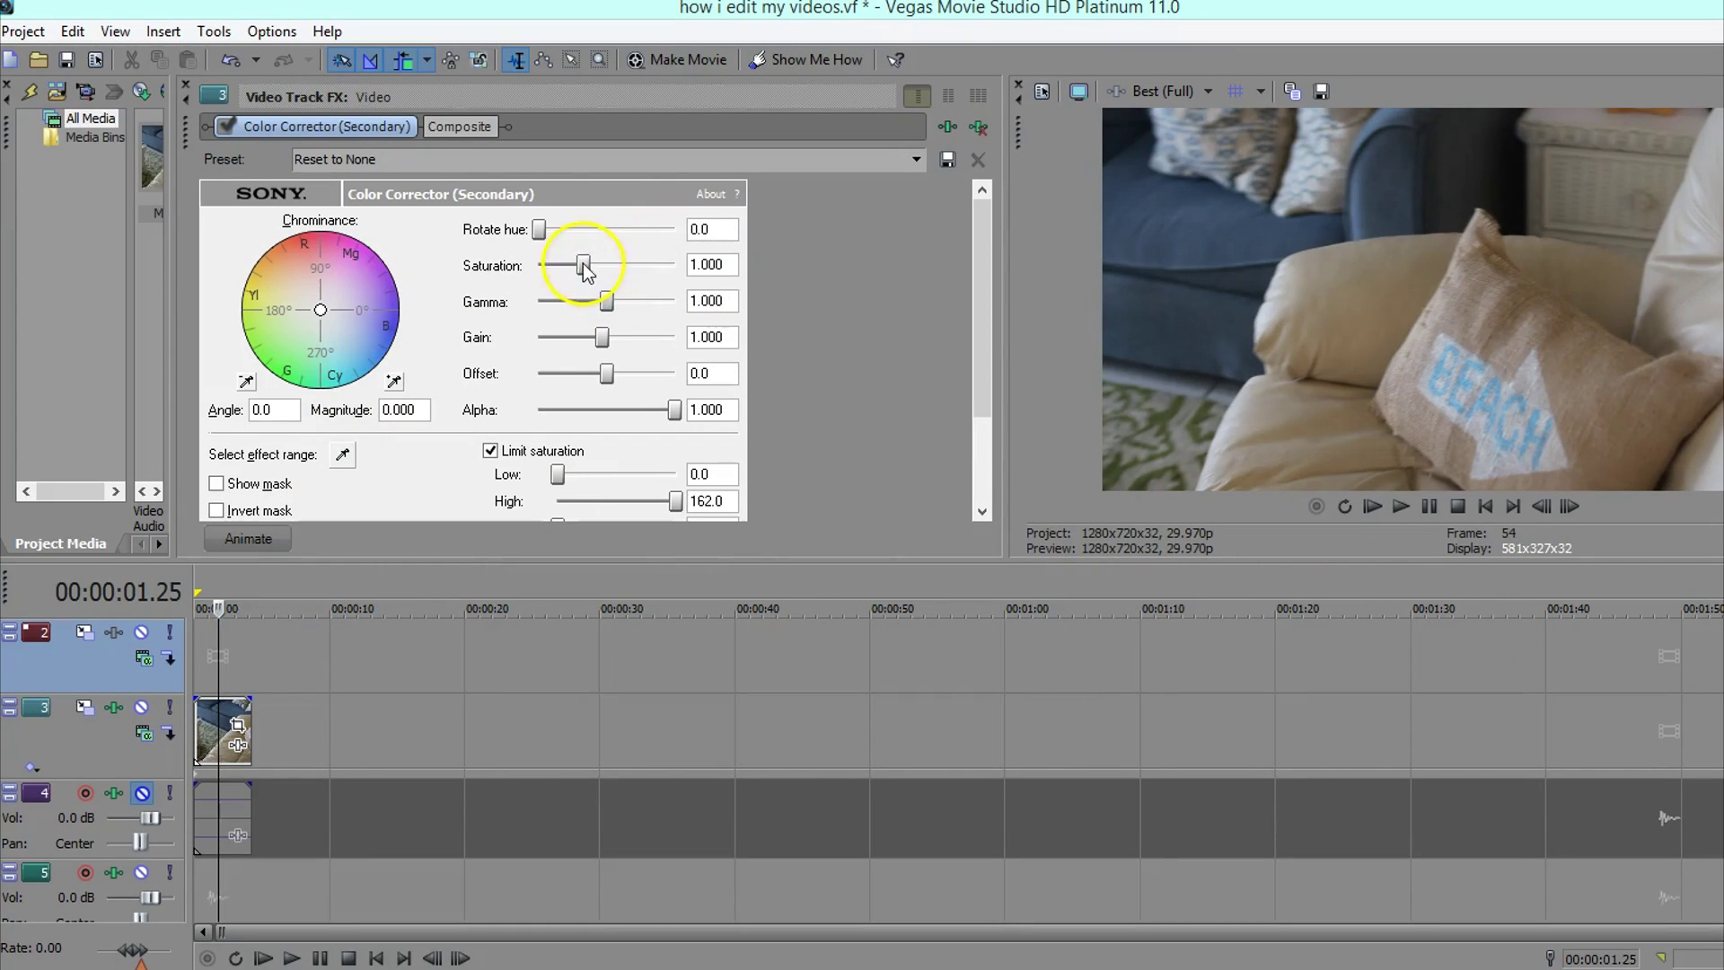
left_click_drag(583, 265, 603, 266)
Add Brightness and Contrast to the track's effect chain and raise brightness slightly
left_click(948, 126)
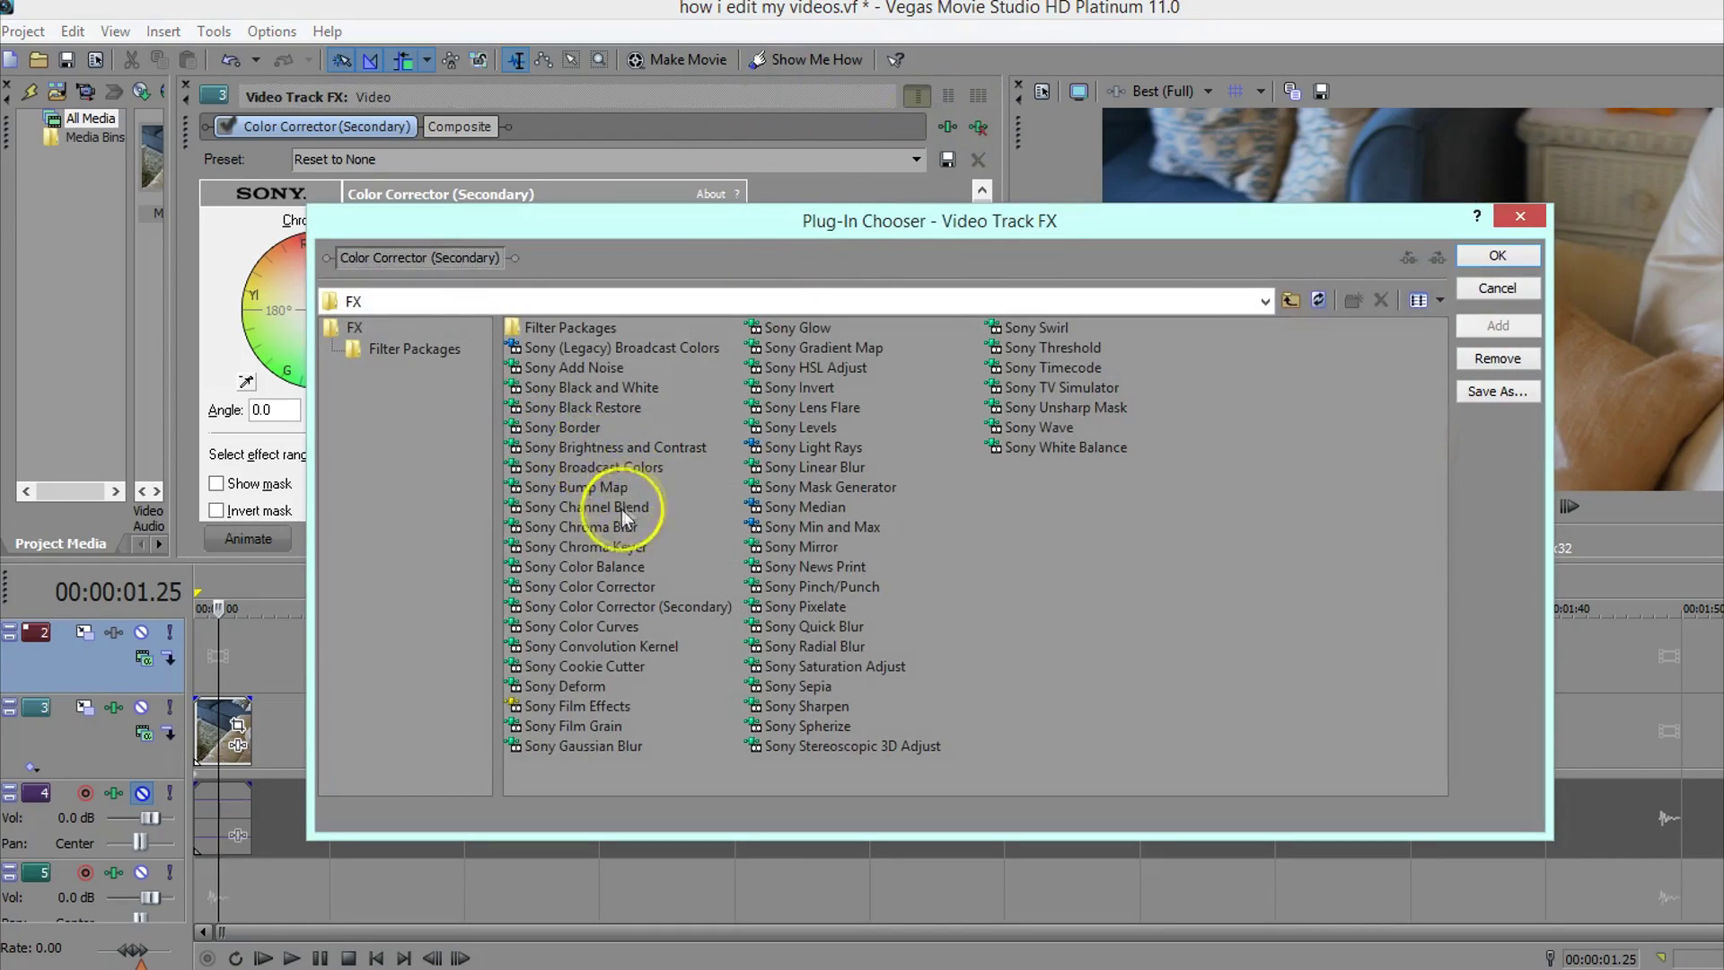
left_click(596, 446)
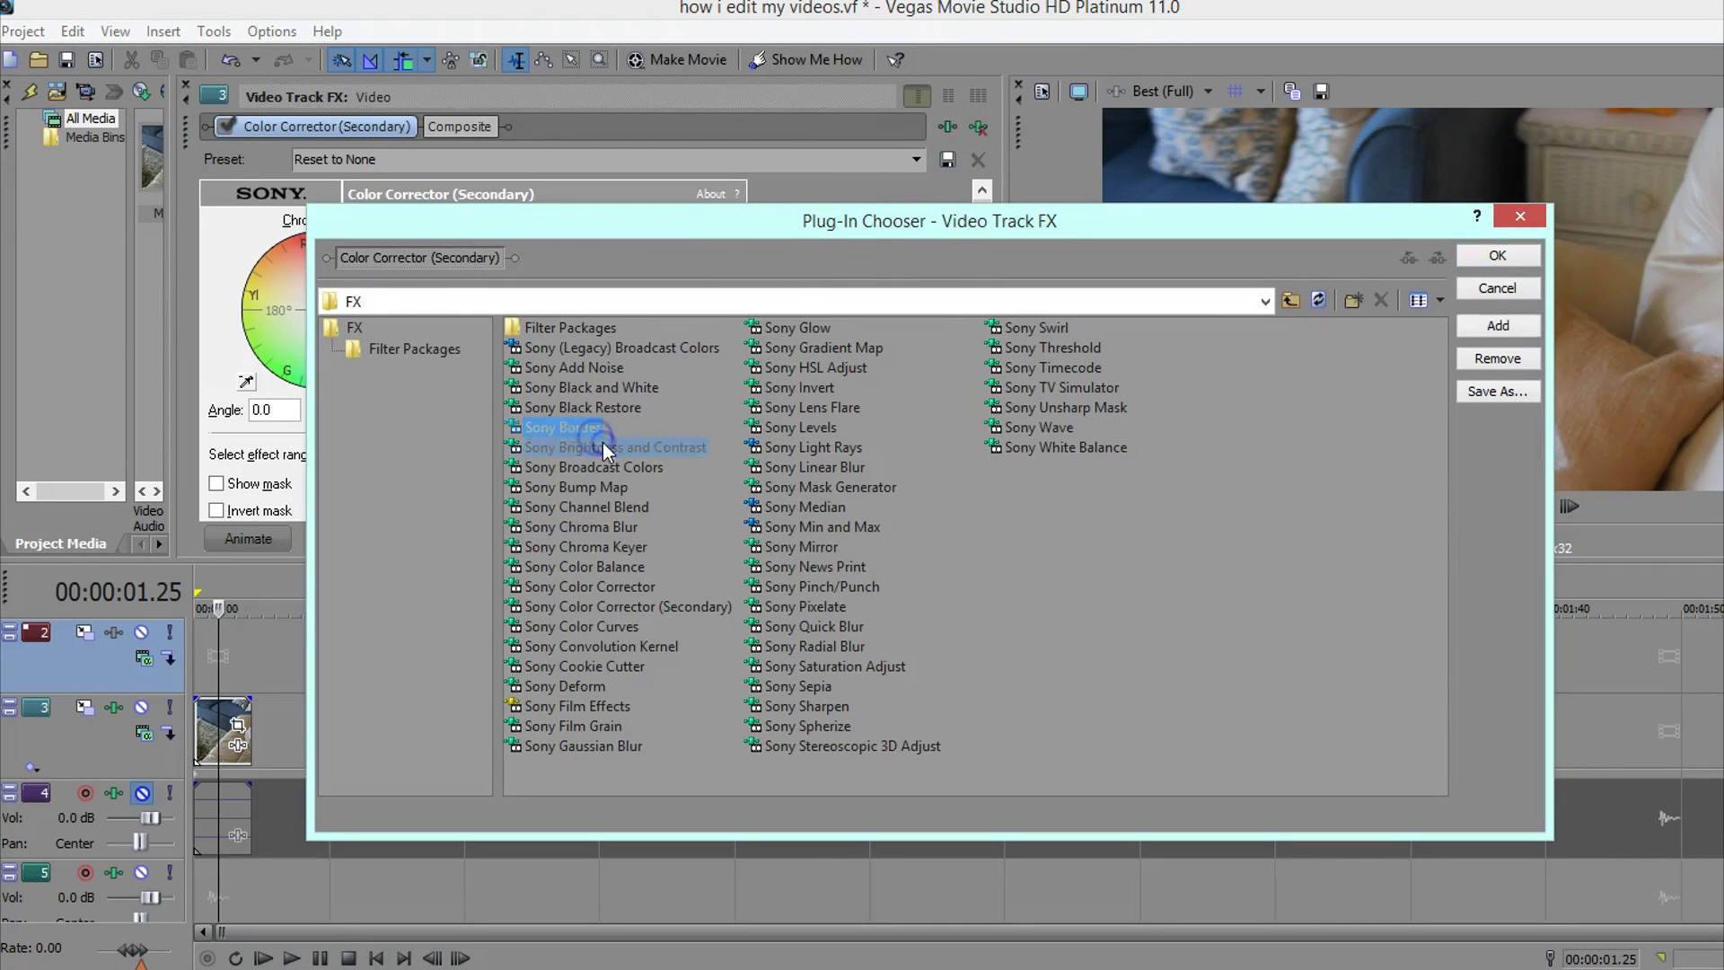
left_click(1498, 325)
left_click(1497, 262)
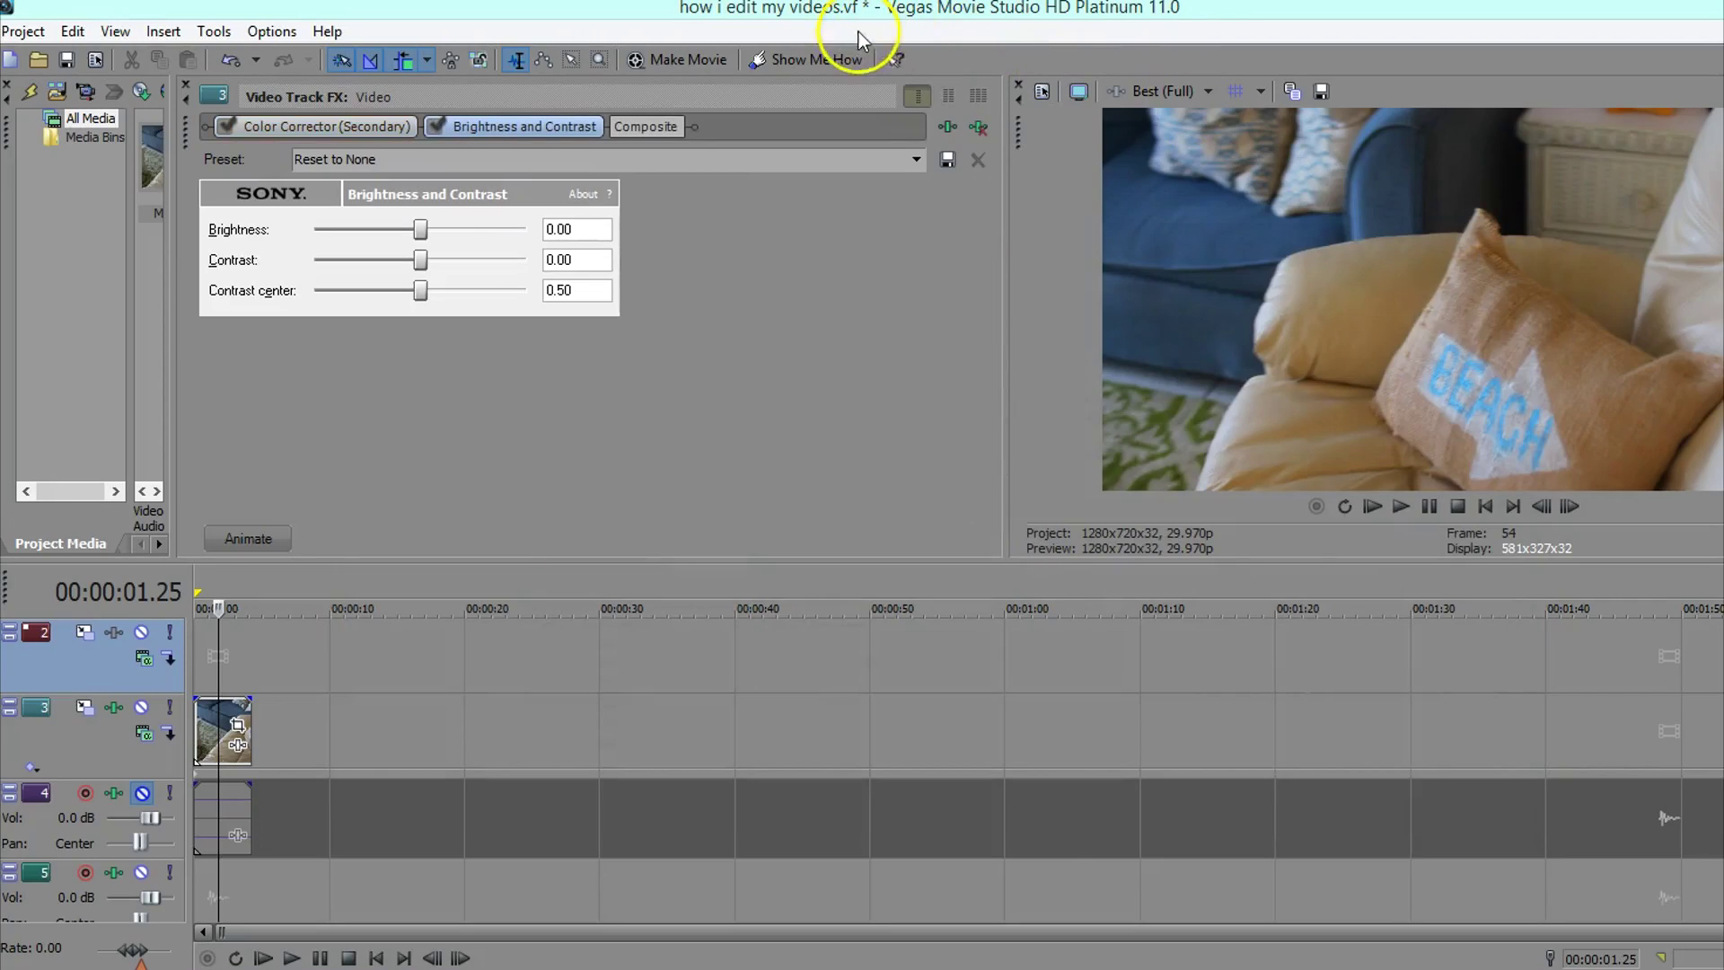
left_click(419, 229)
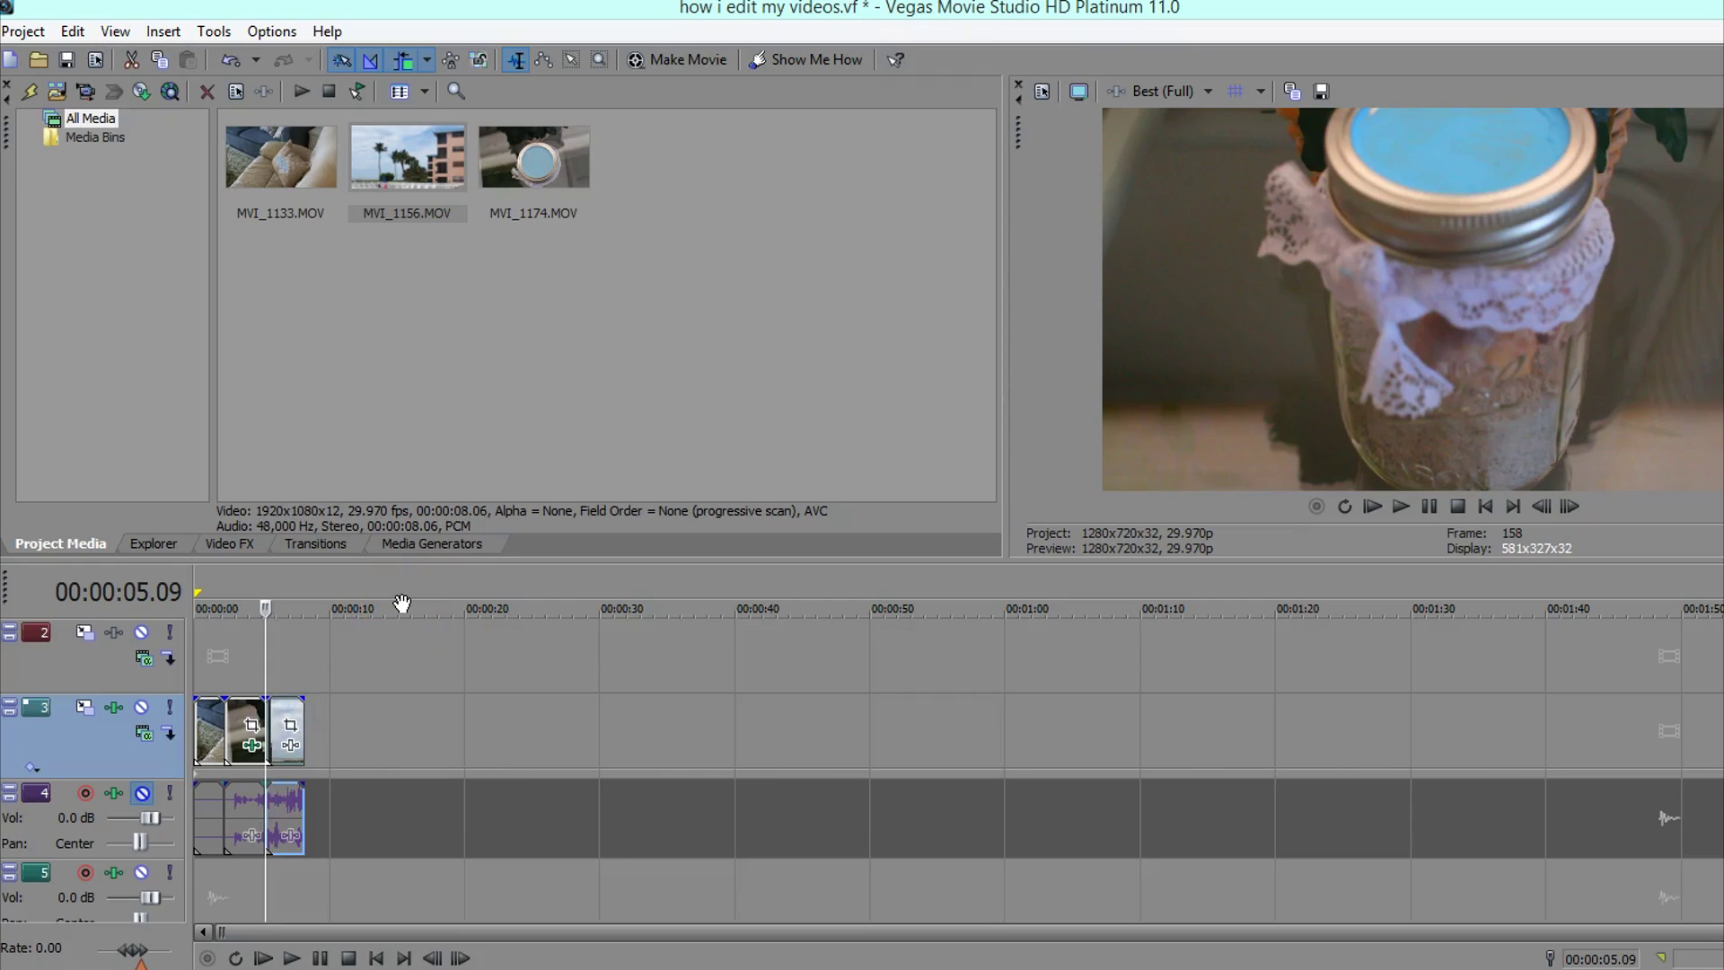
Drop the 3D Shuffle Bright Light transition between clips on track 3 and preview it
left_click(343, 545)
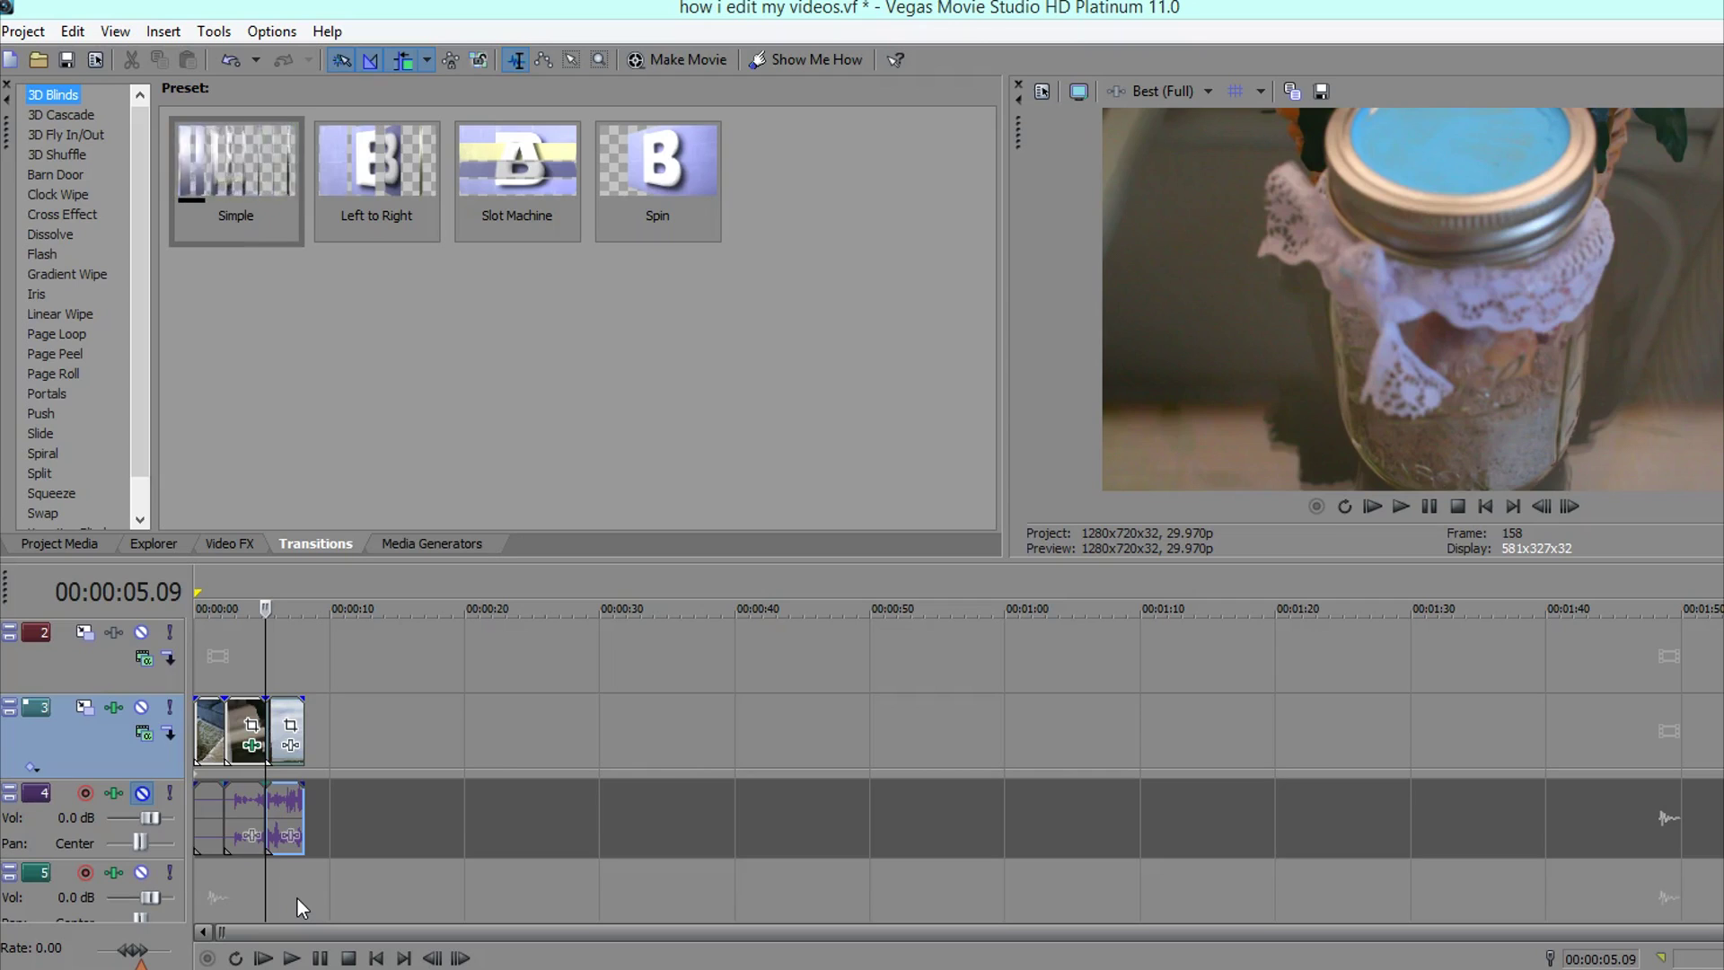
left_click_drag(135, 154, 142, 244)
left_click(69, 295)
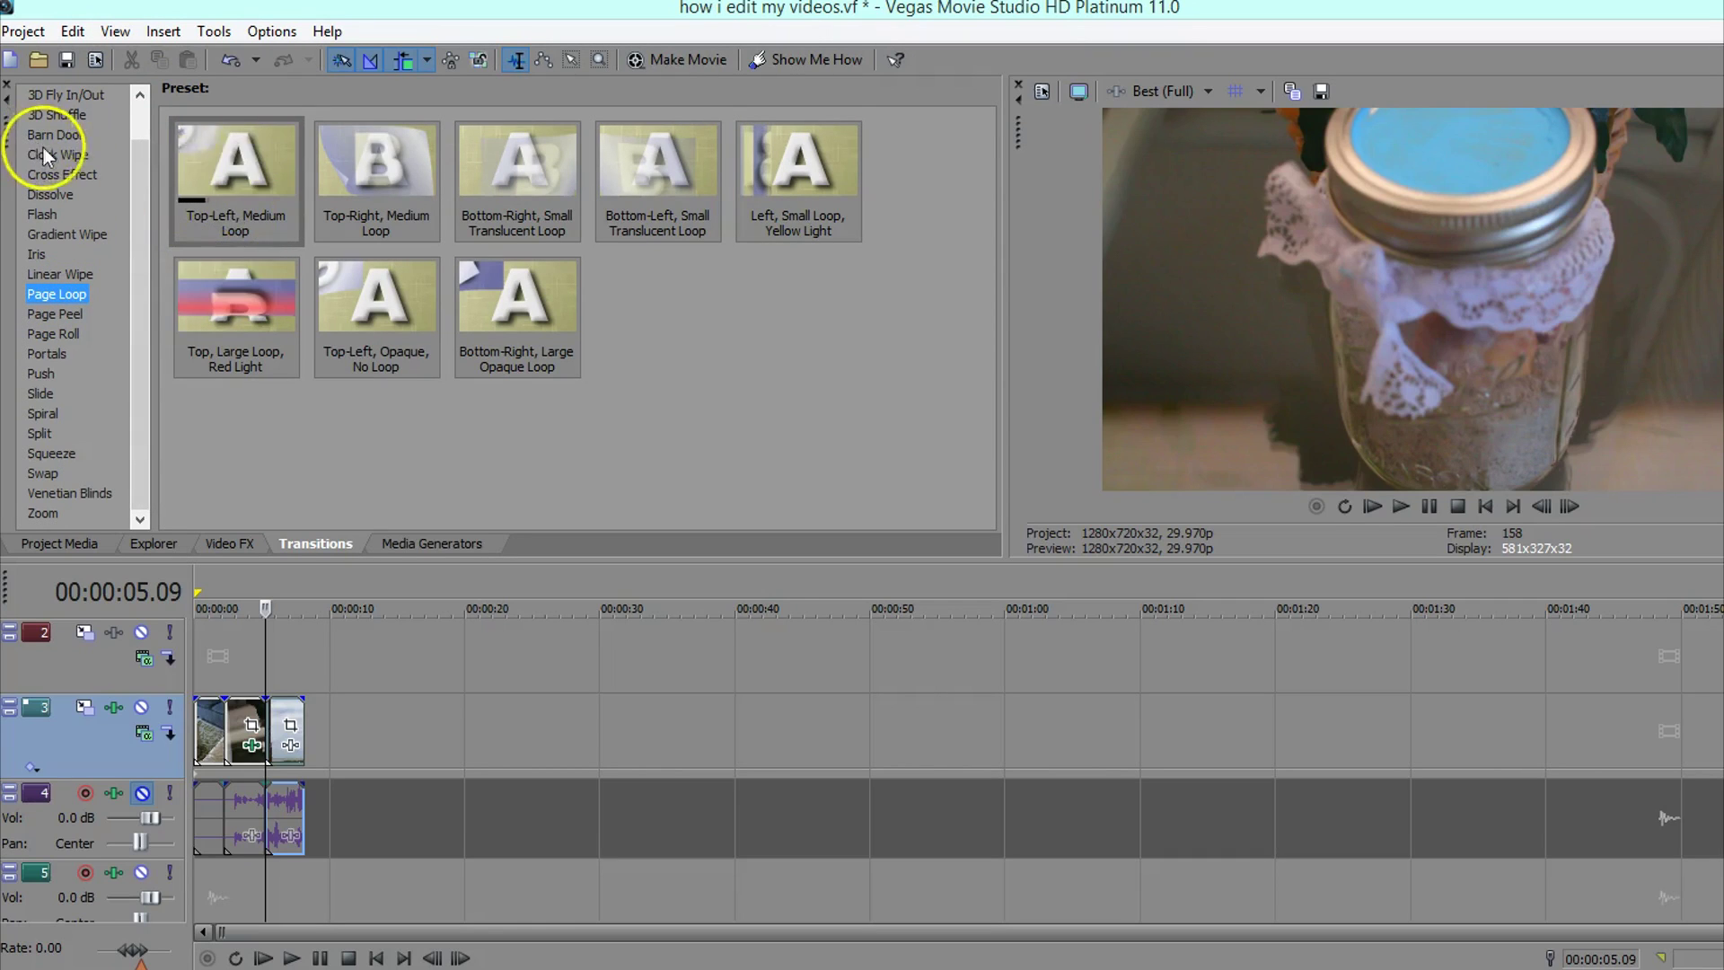
left_click(43, 102)
left_click(45, 115)
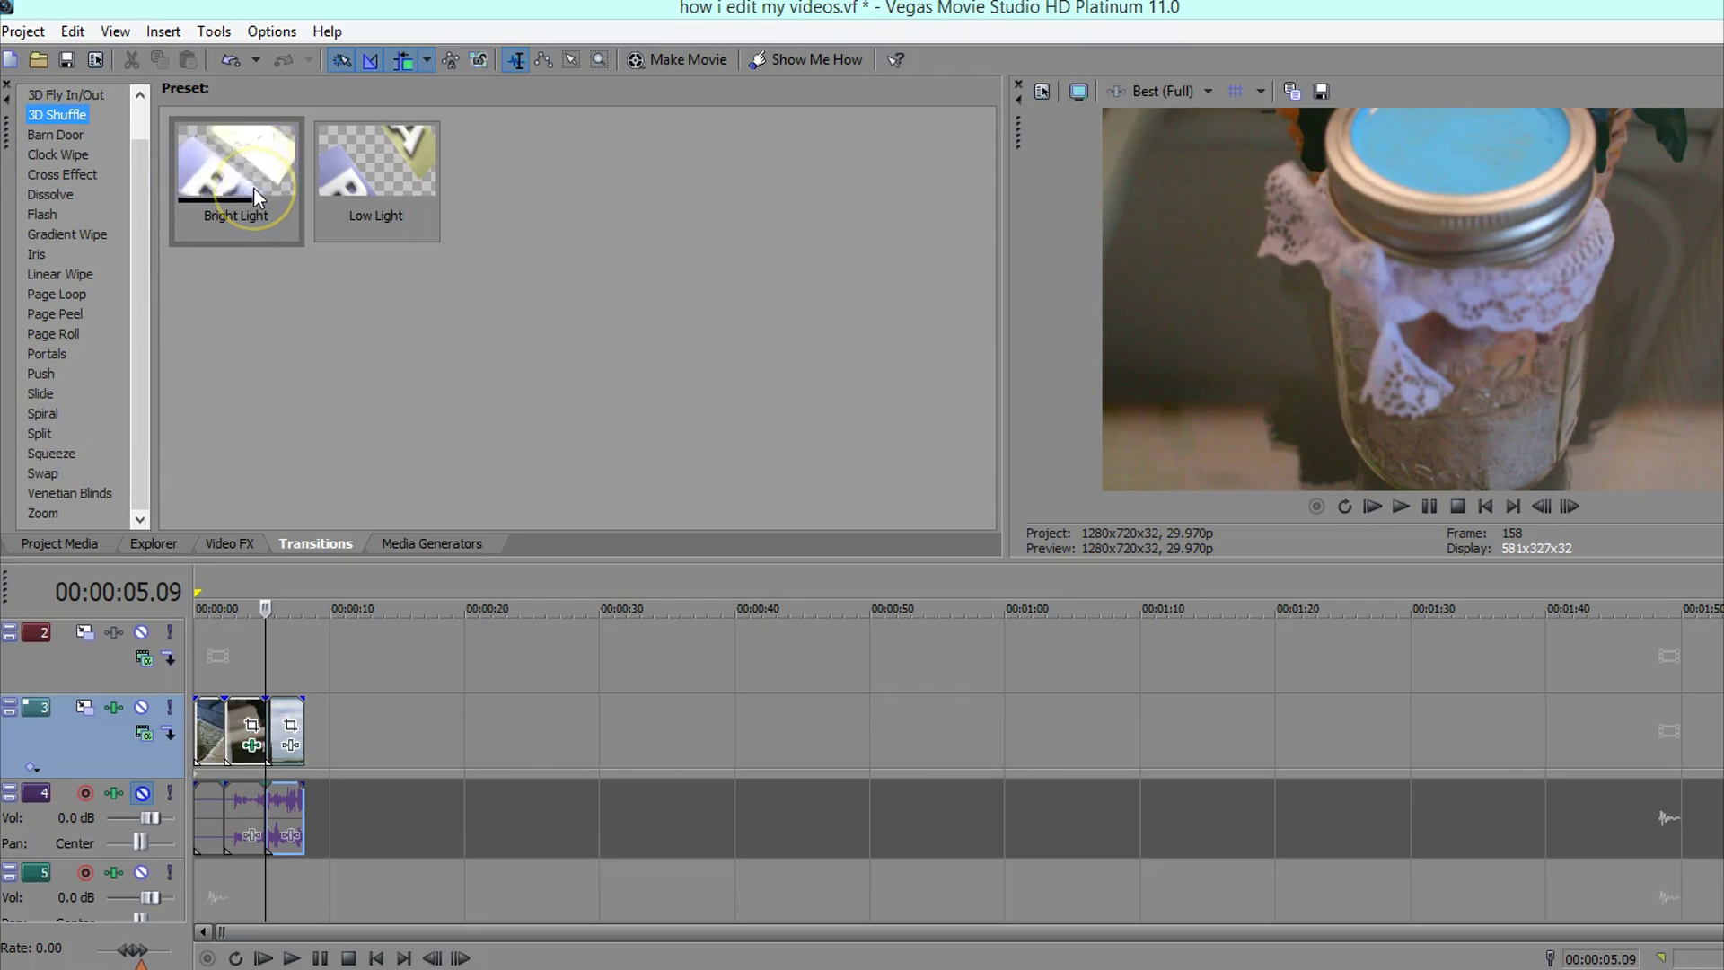
left_click_drag(254, 188, 268, 732)
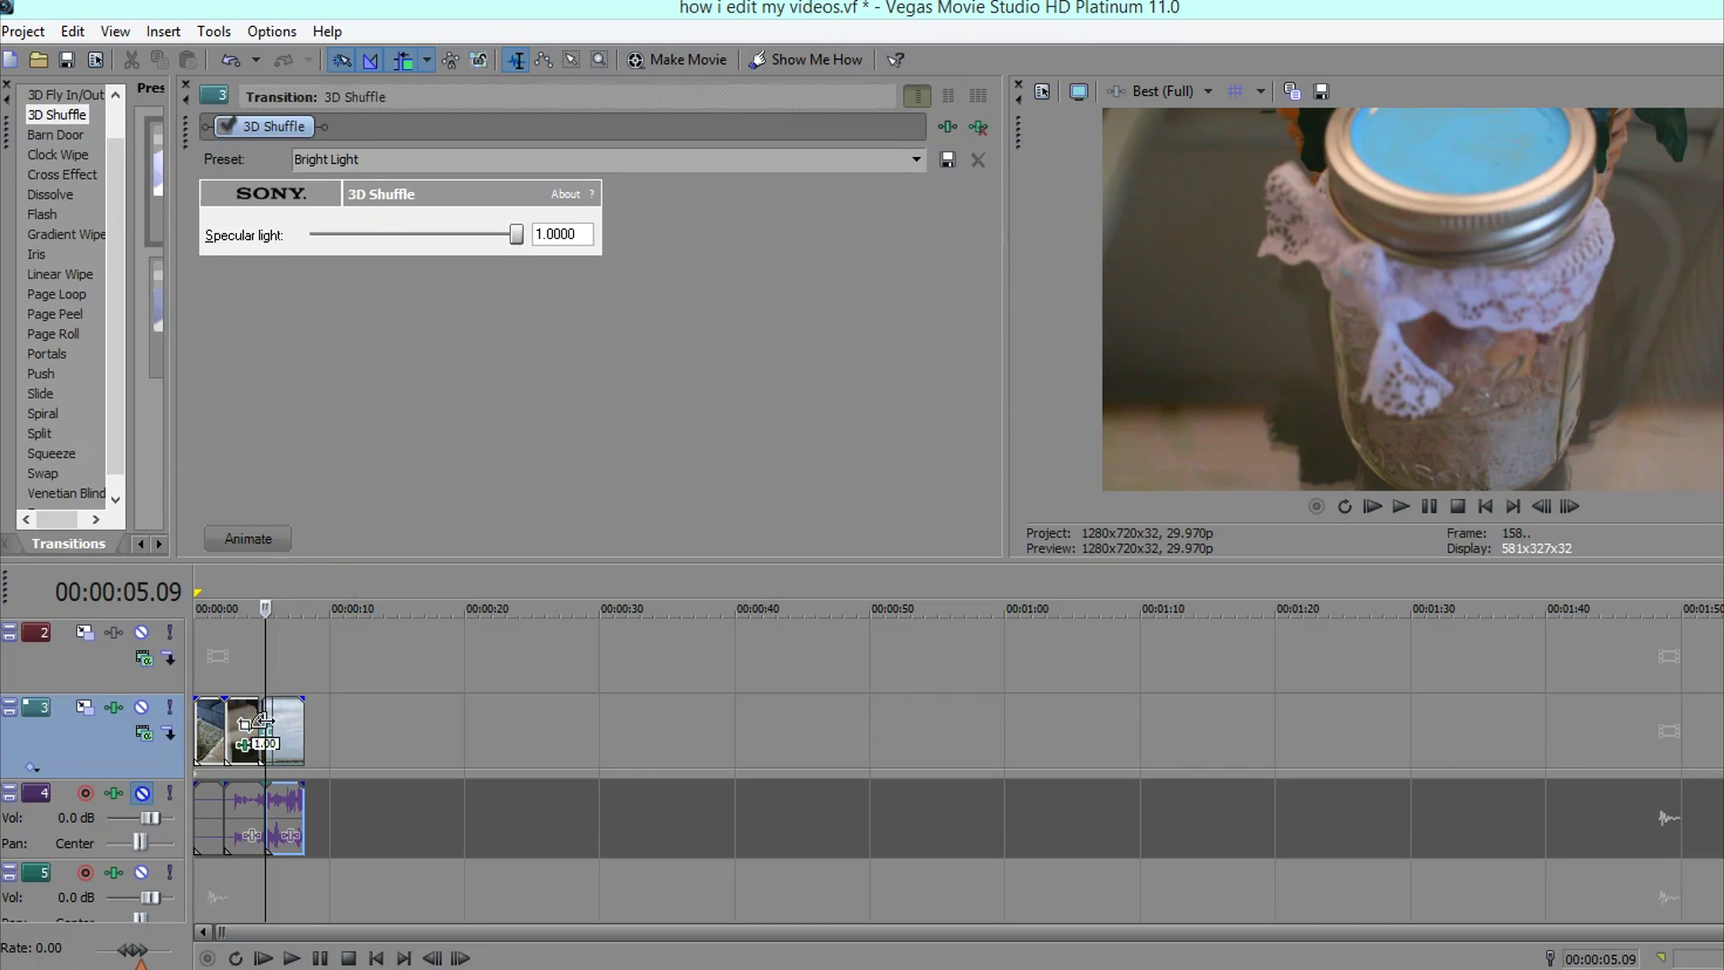
left_click(1270, 928)
left_click(153, 635)
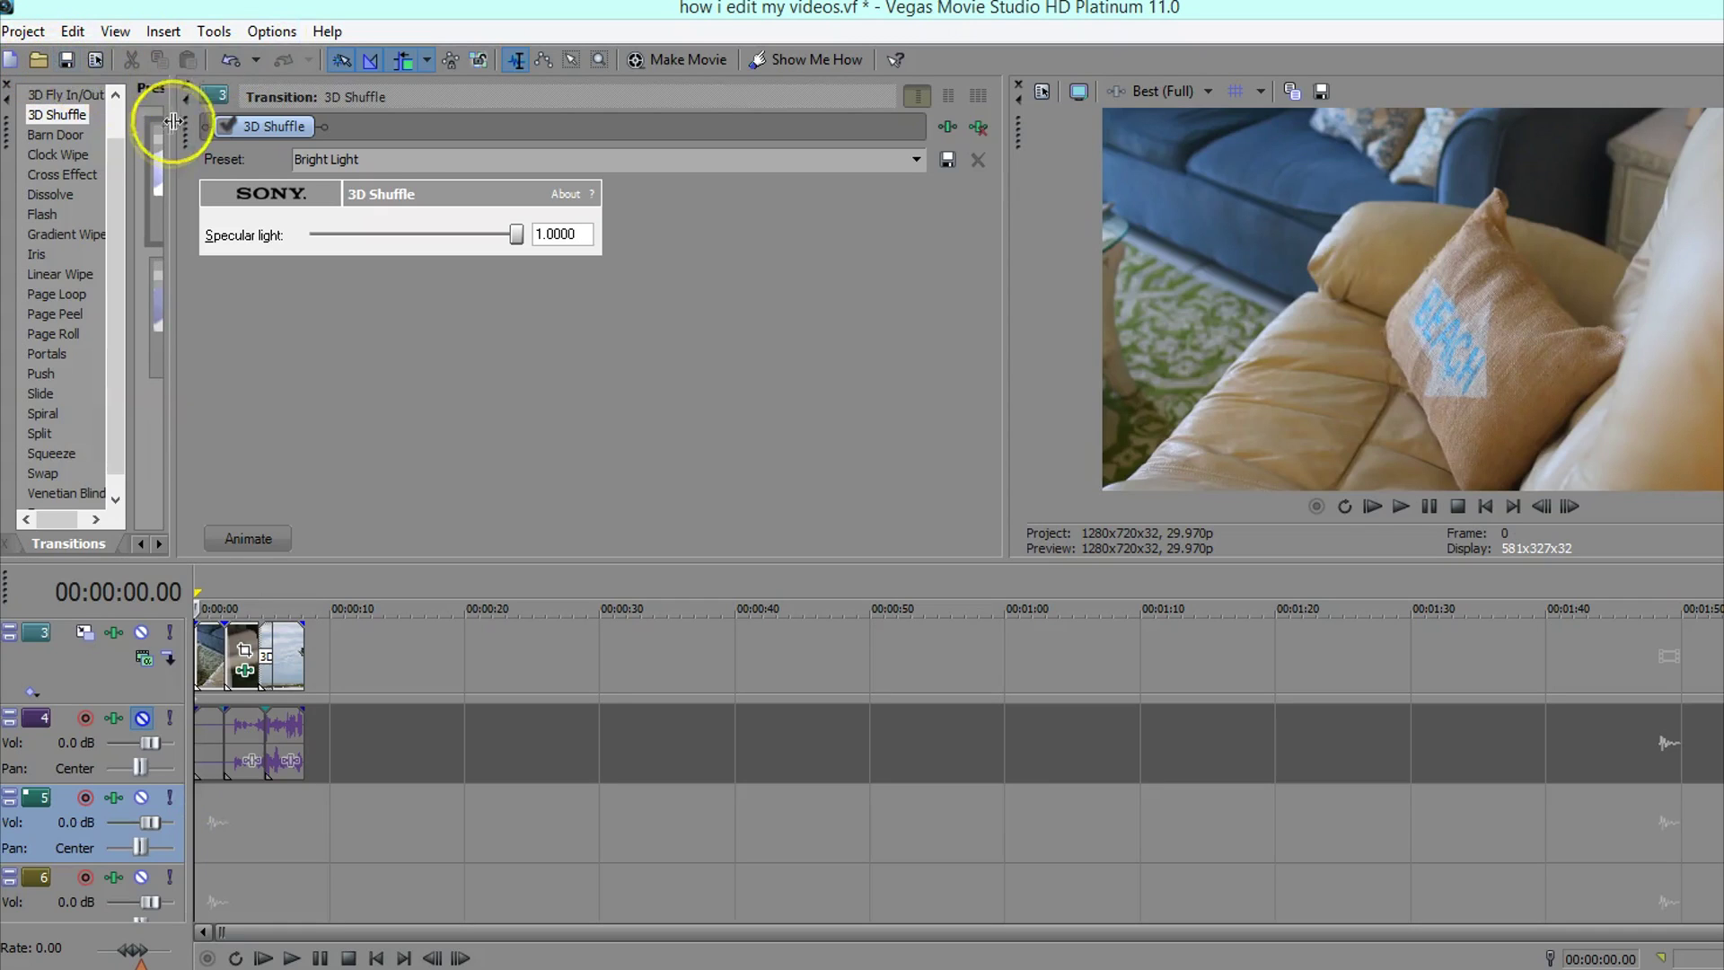
Import the Andy Grammer song from Desktop's Songs For Videos folder and trim it to the playhead
left_click(186, 86)
left_click(36, 61)
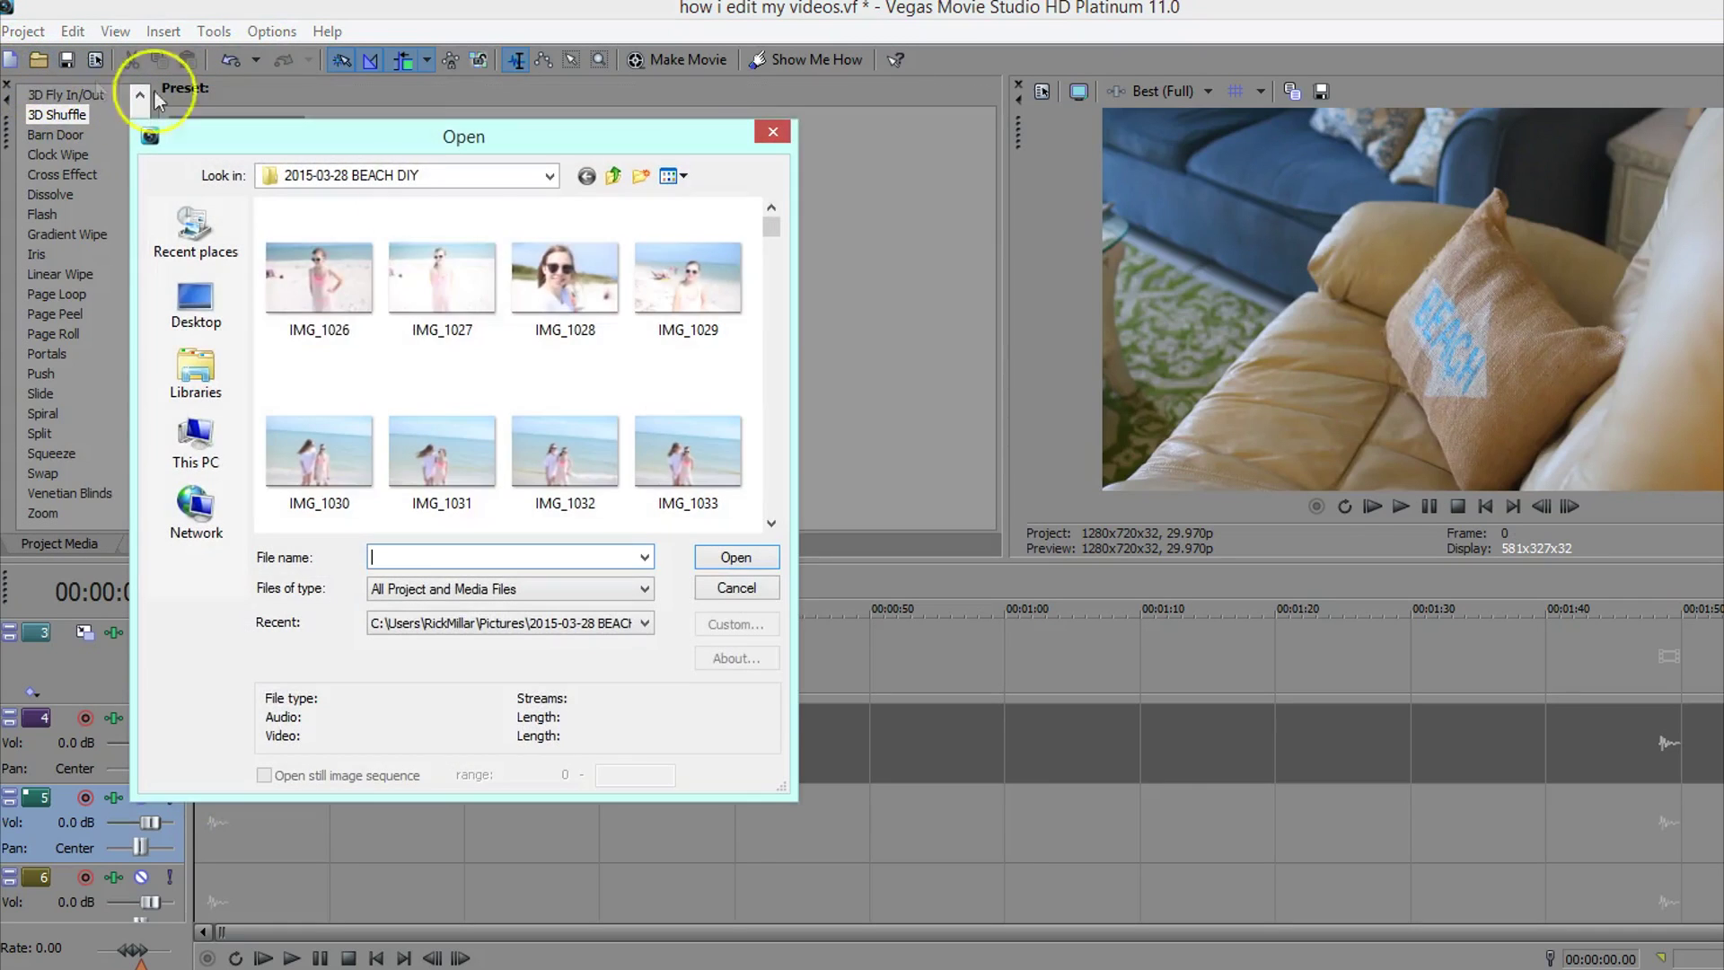
left_click(199, 305)
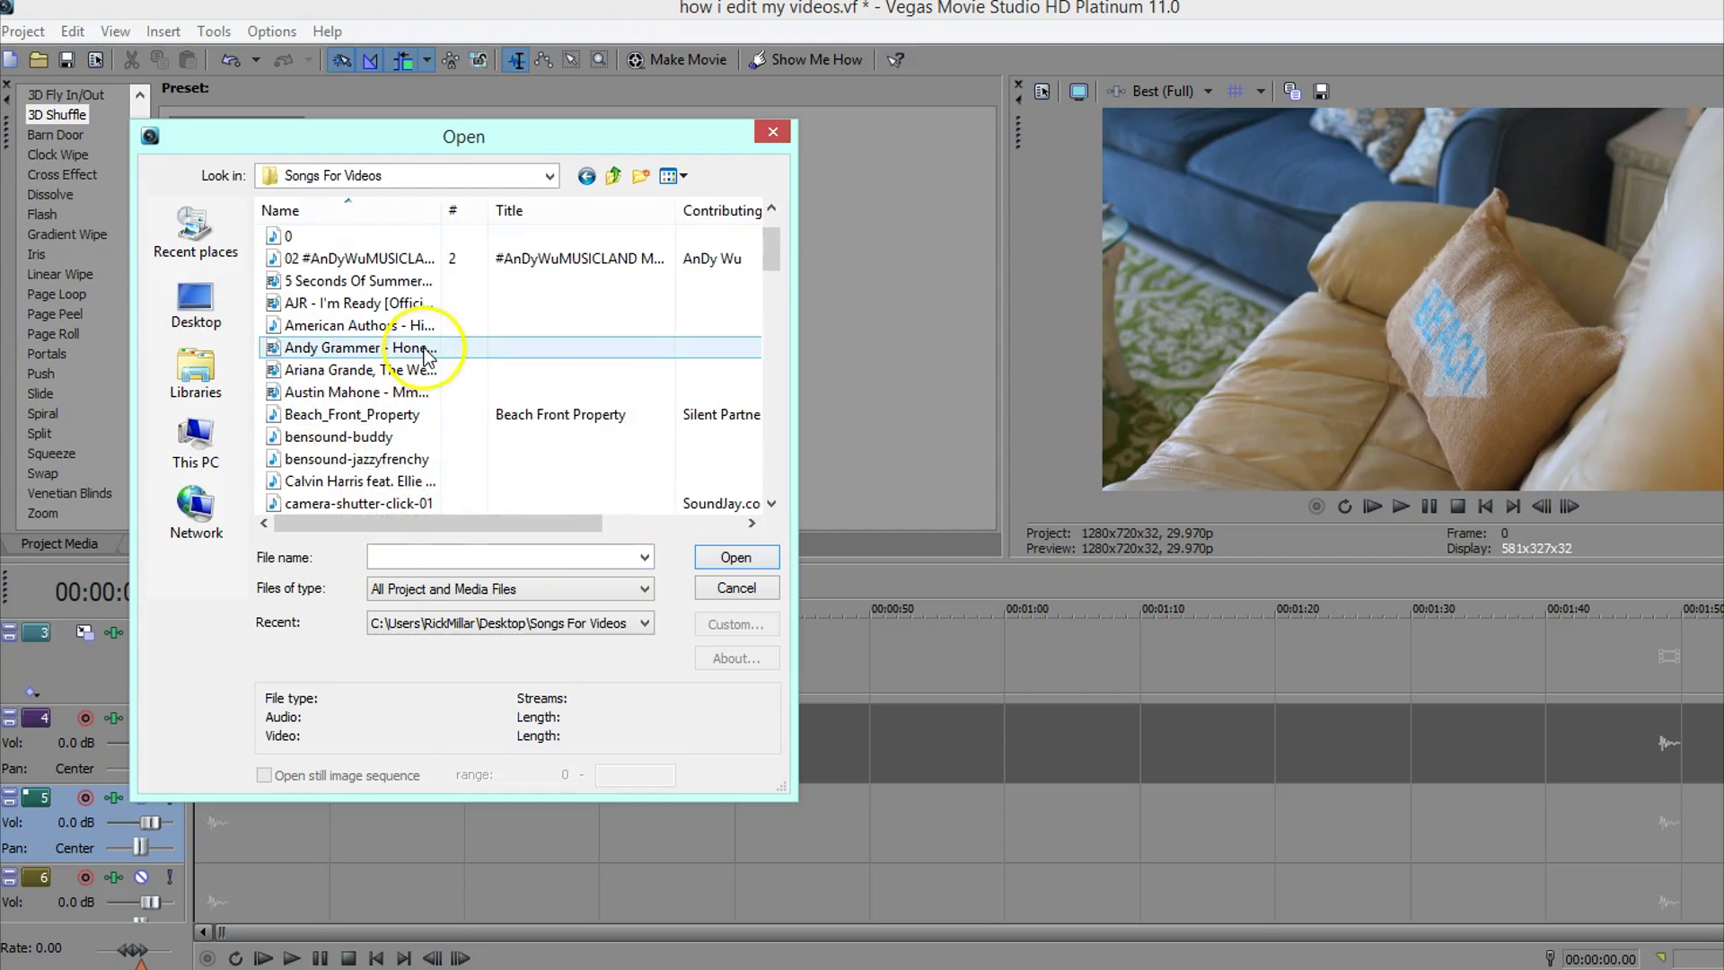
left_click(422, 347)
left_click(737, 558)
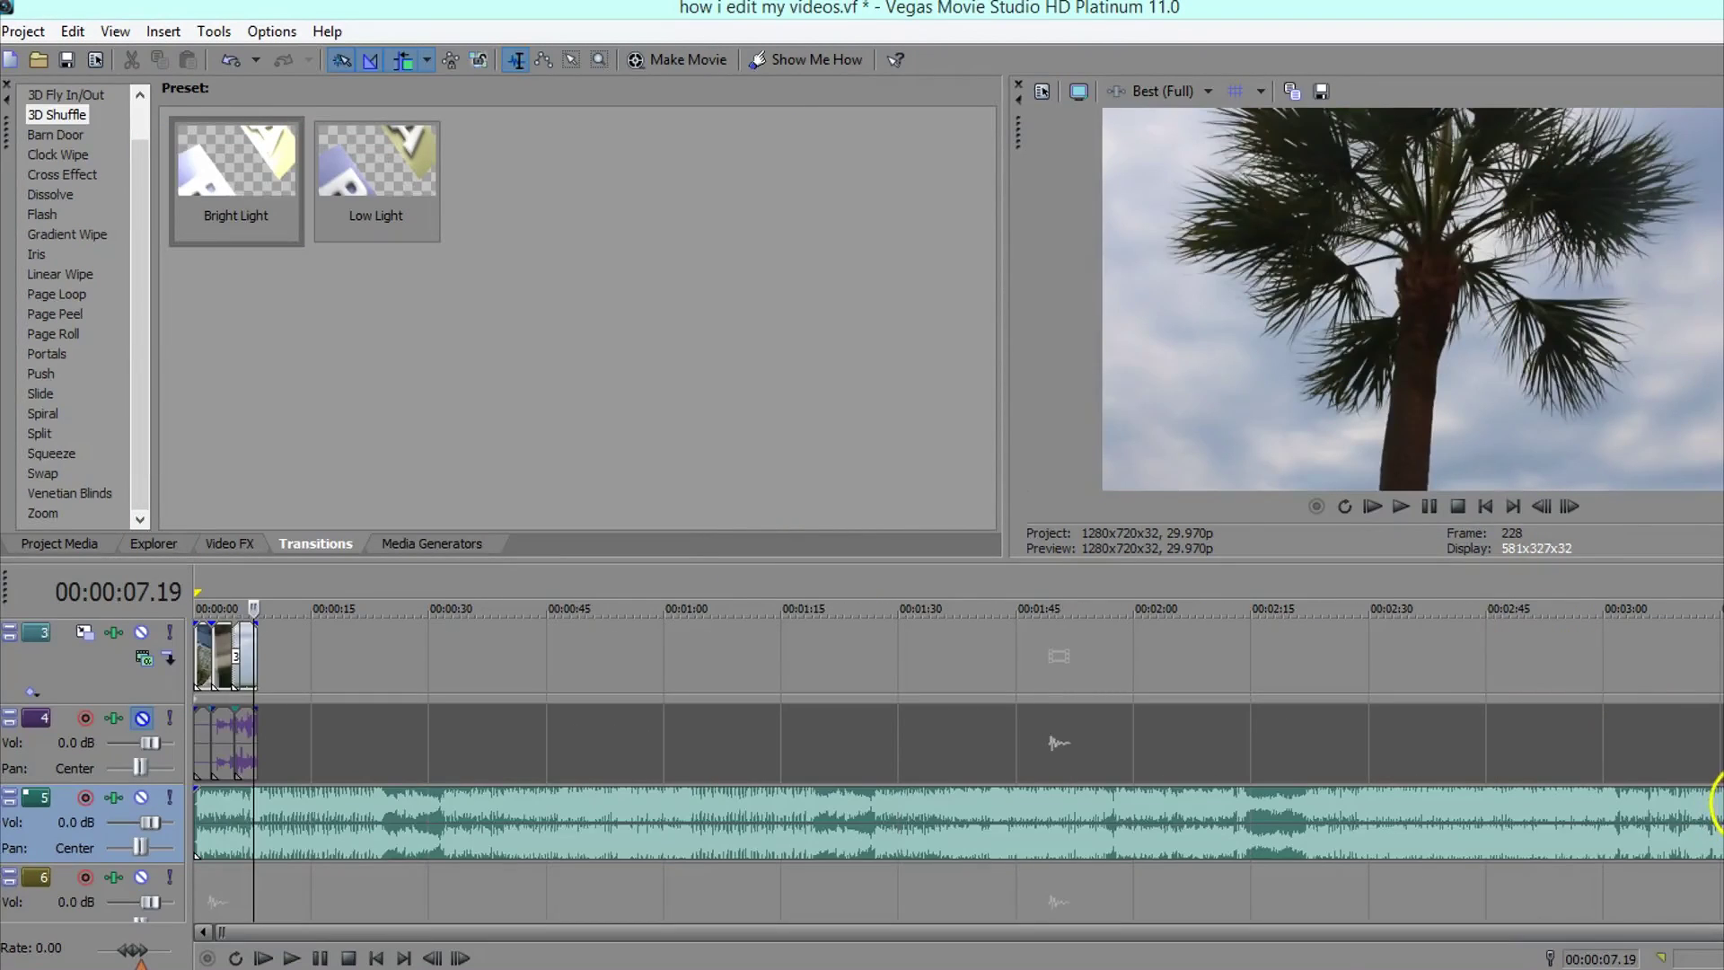
left_click_drag(1713, 819, 216, 905)
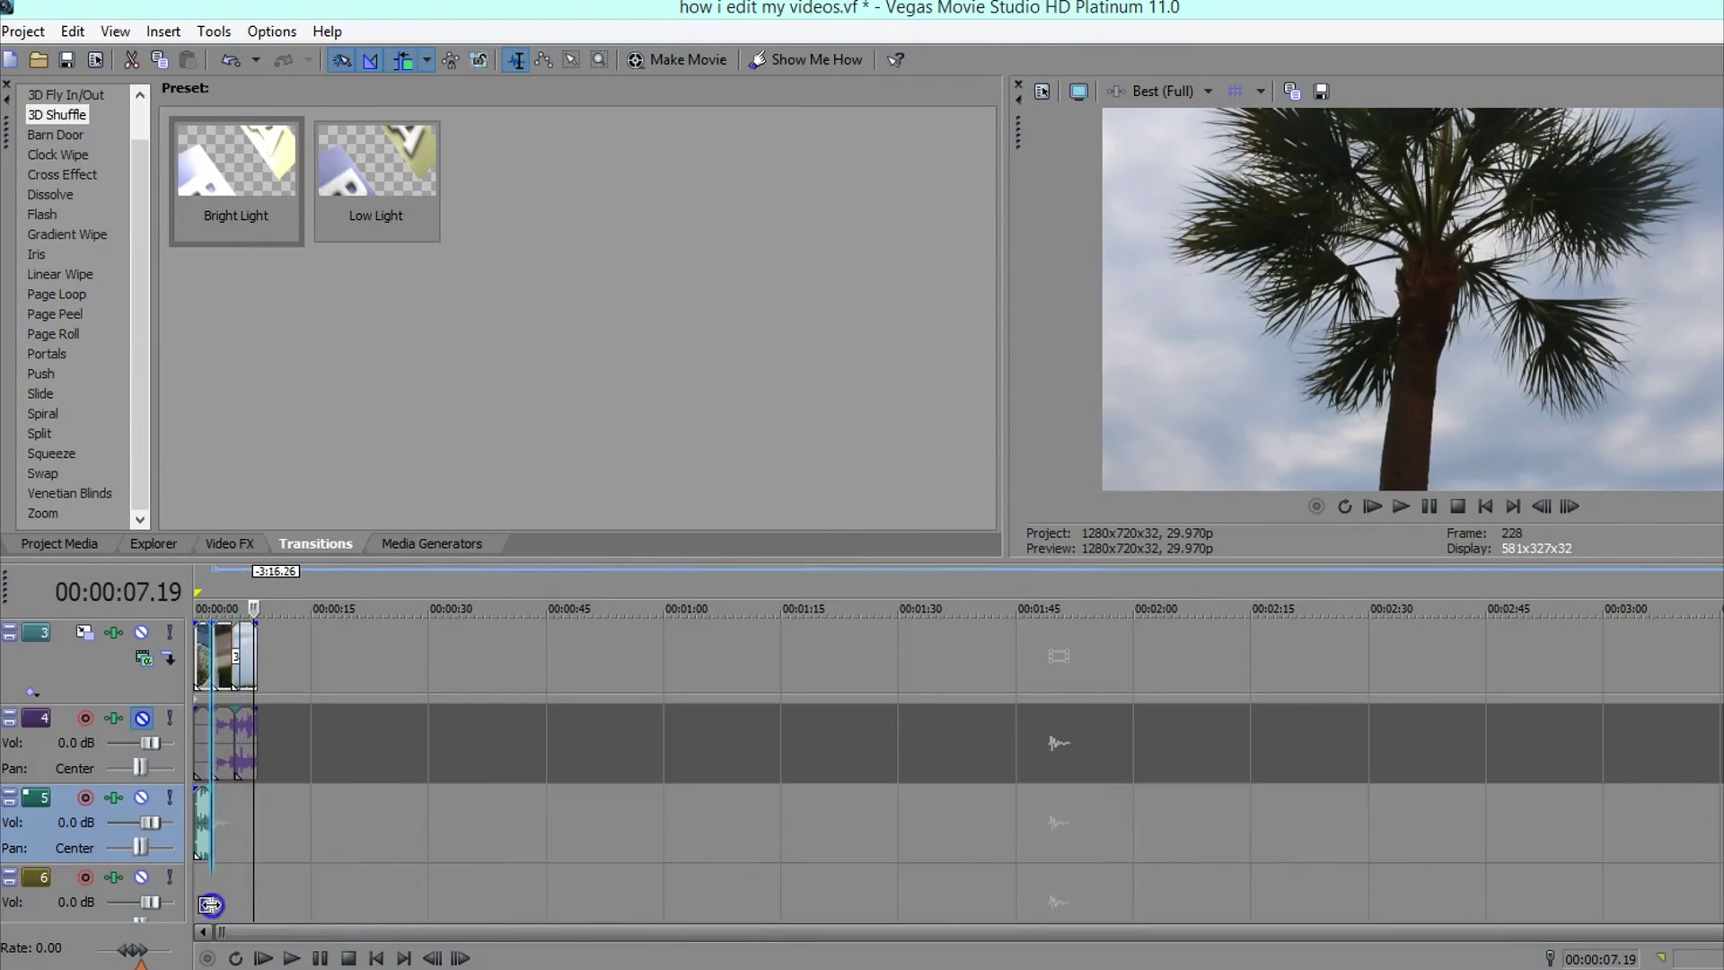
Import the Ariana Grande song as background music and zoom the timeline out
left_click(38, 59)
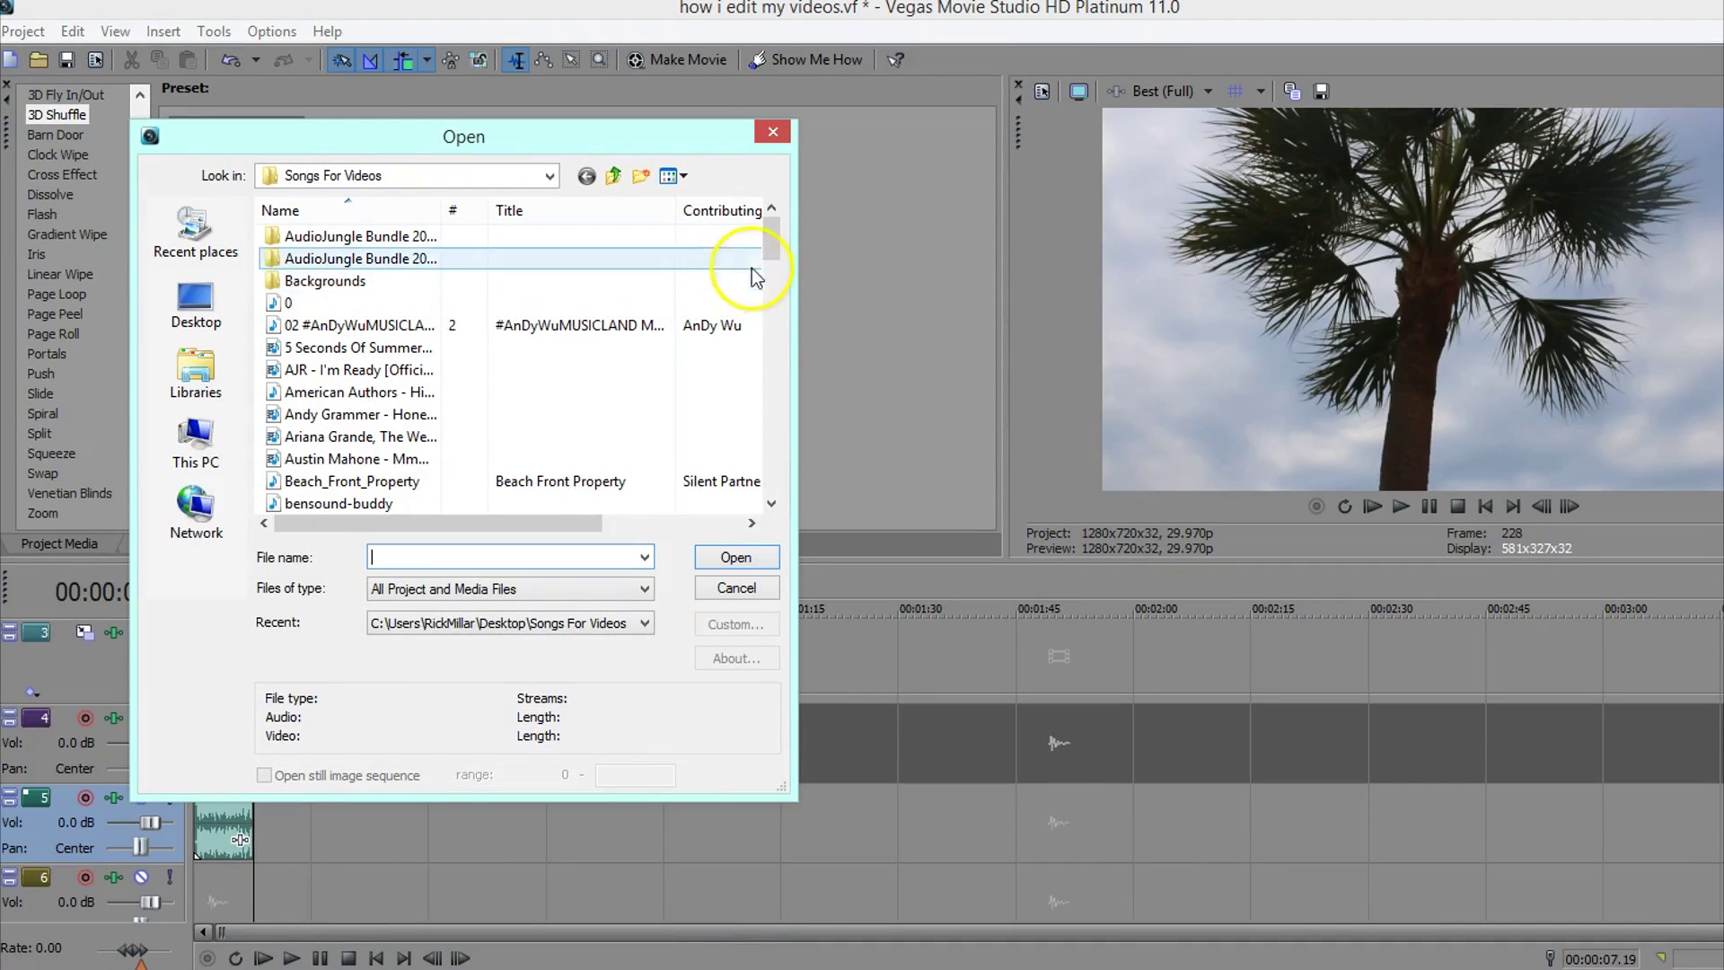
left_click(508, 459)
left_click(514, 438)
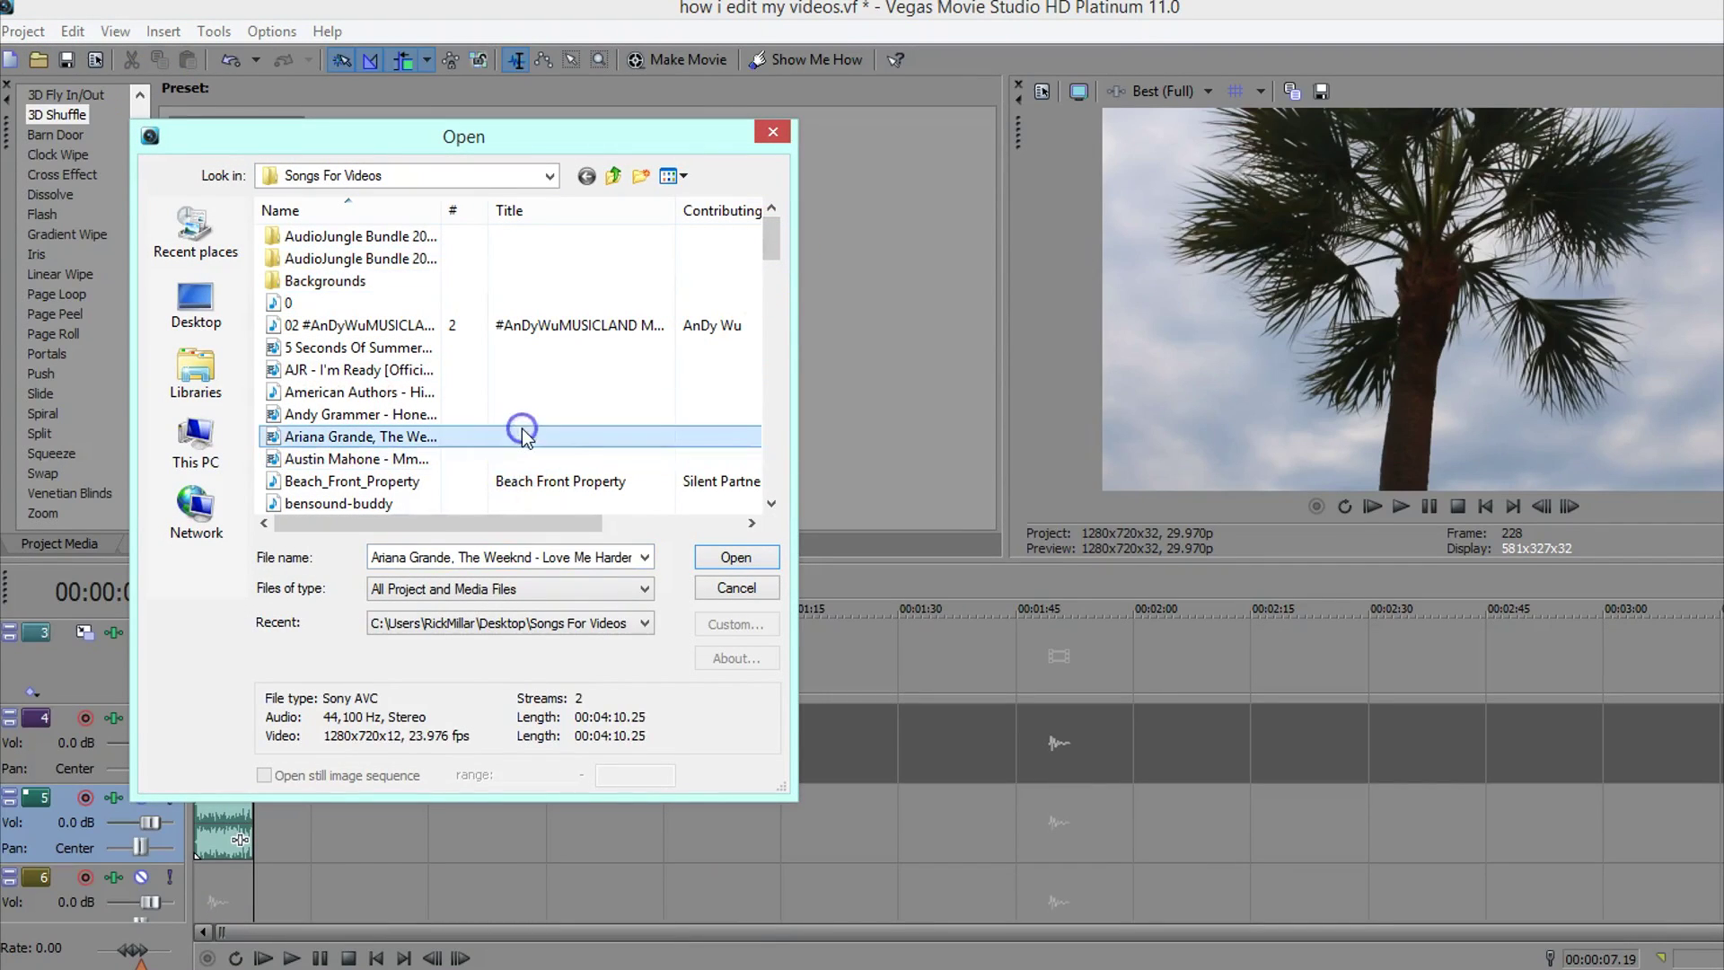
left_click(737, 558)
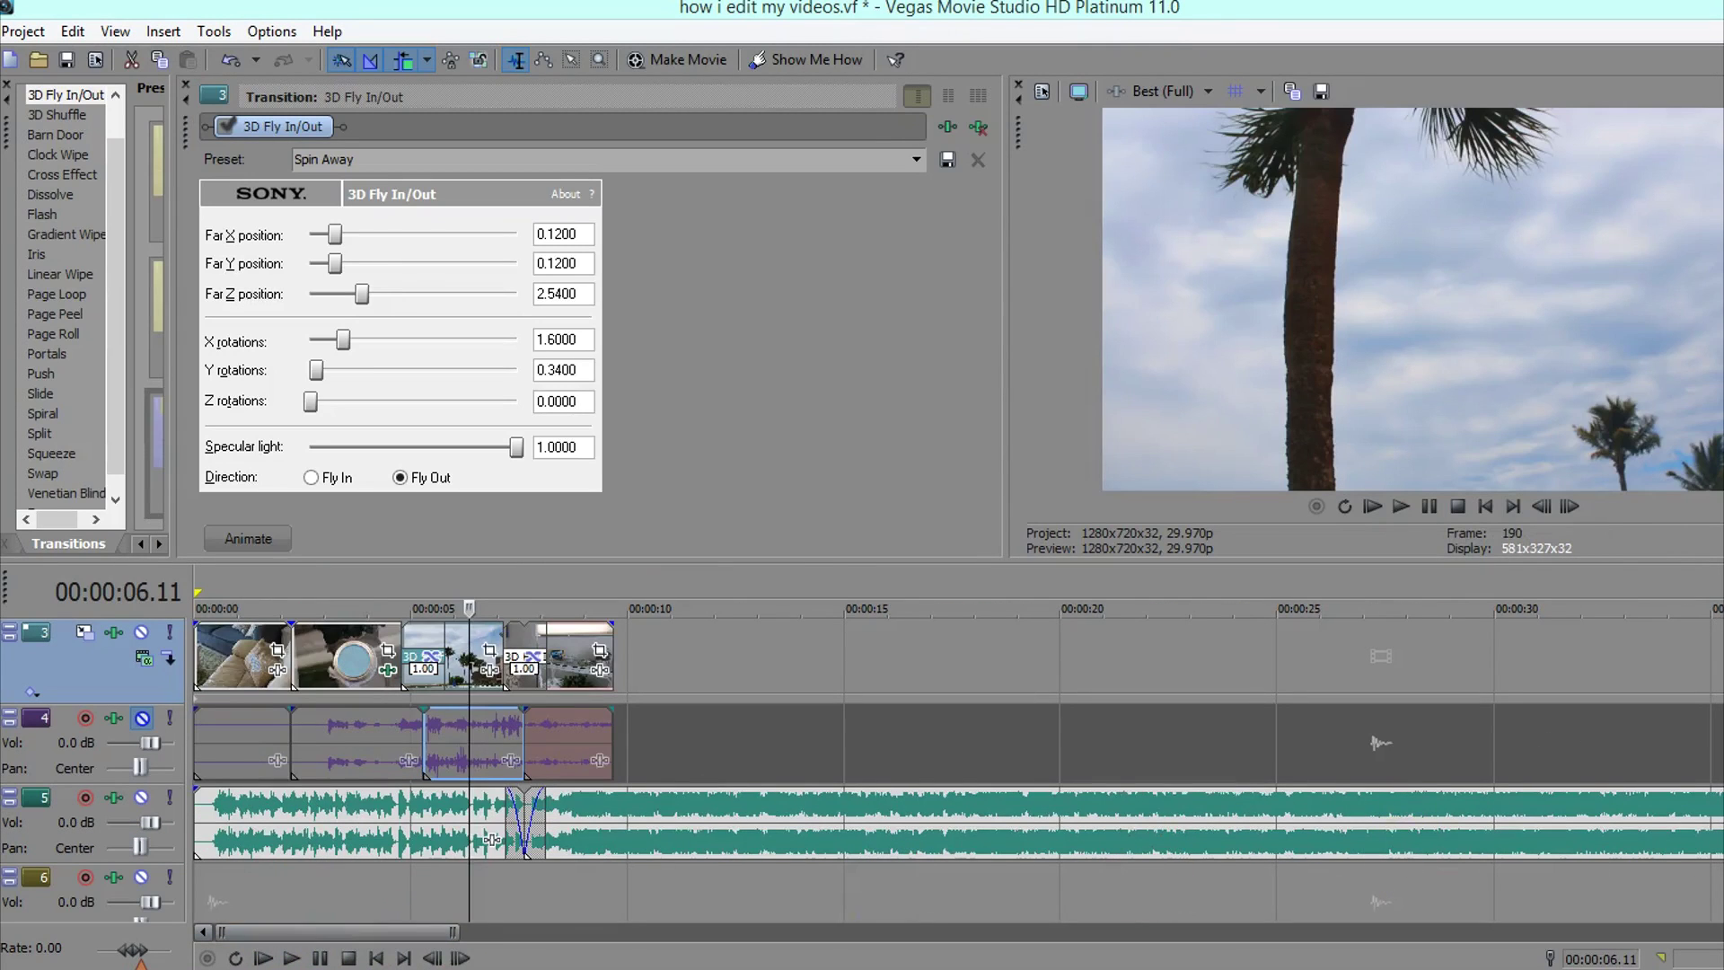
key("Down")
key("Down")
key("Down")
key("Down")
key("Down")
key("Down")
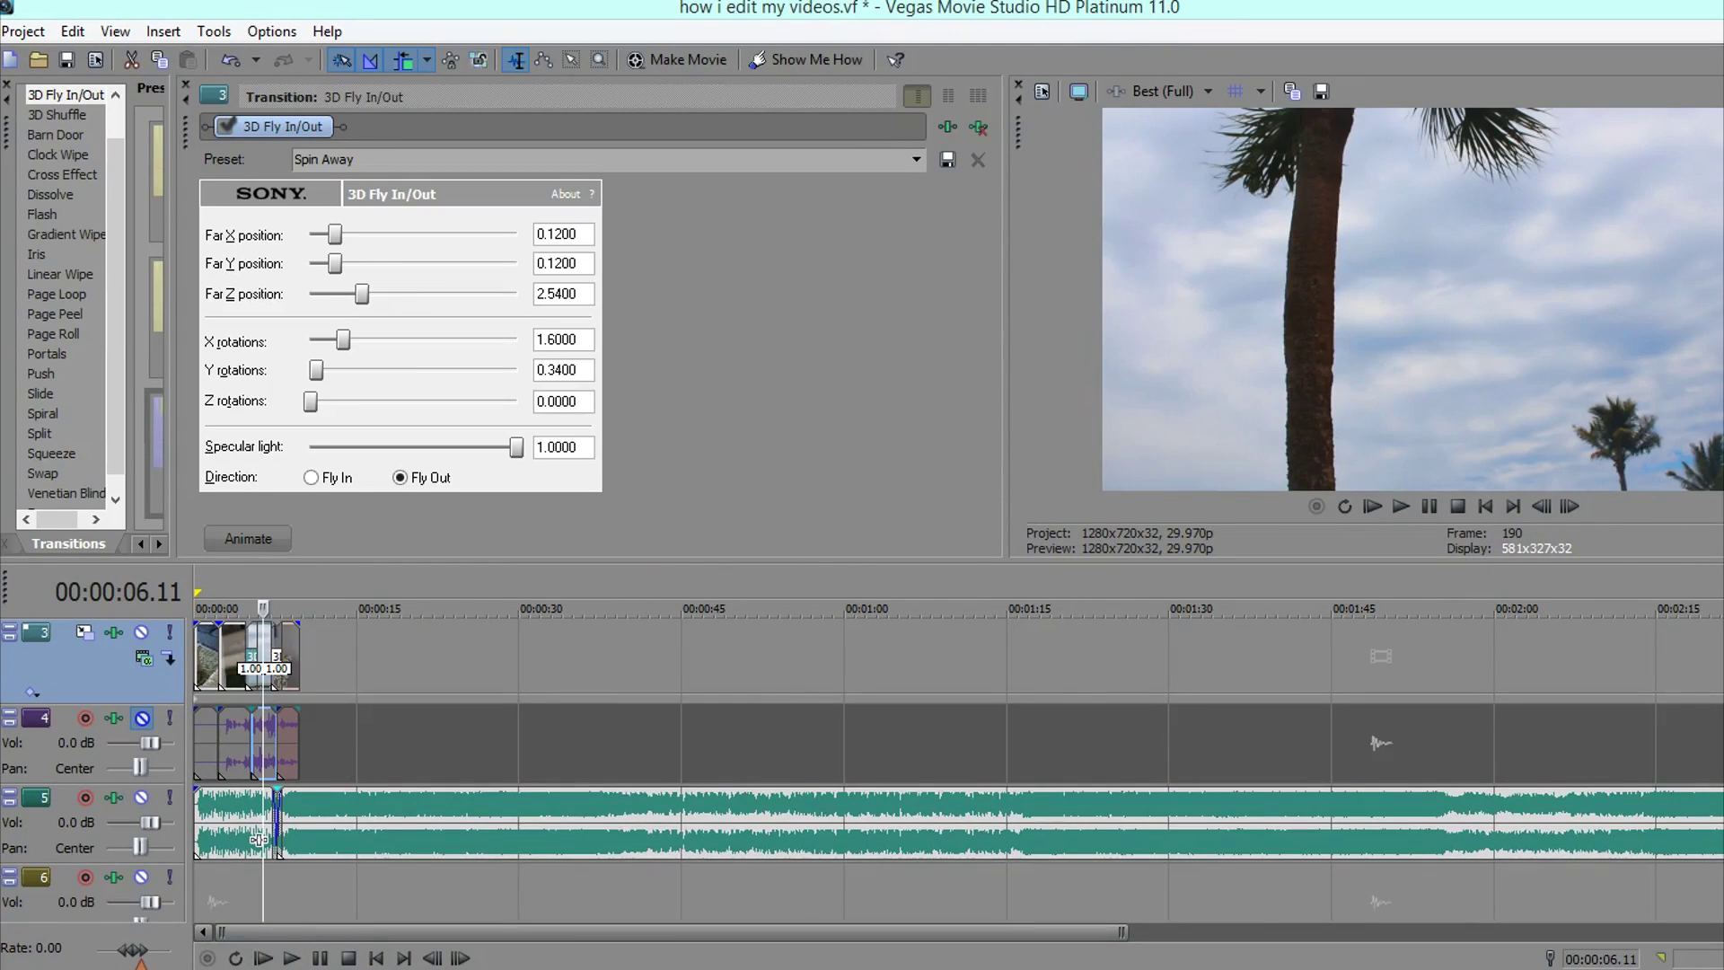
scroll(958, 770, "up", 2)
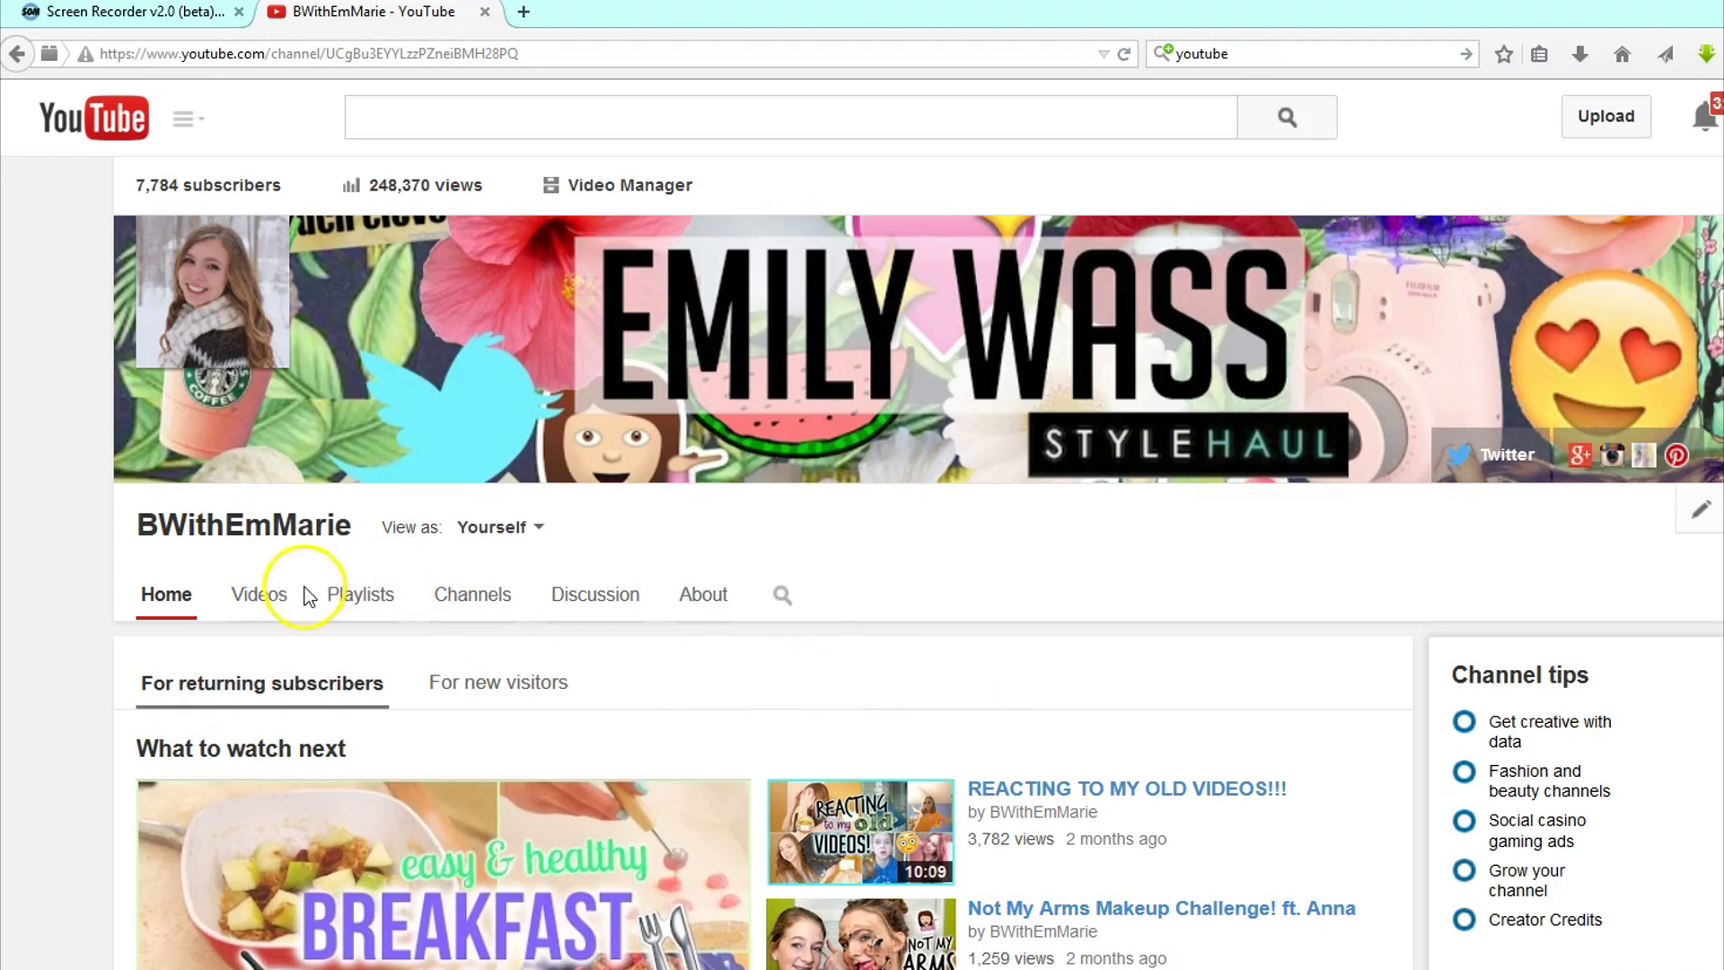
Open the channel's Spring Break video, pause it on its title card, and start a new tab
left_click(255, 593)
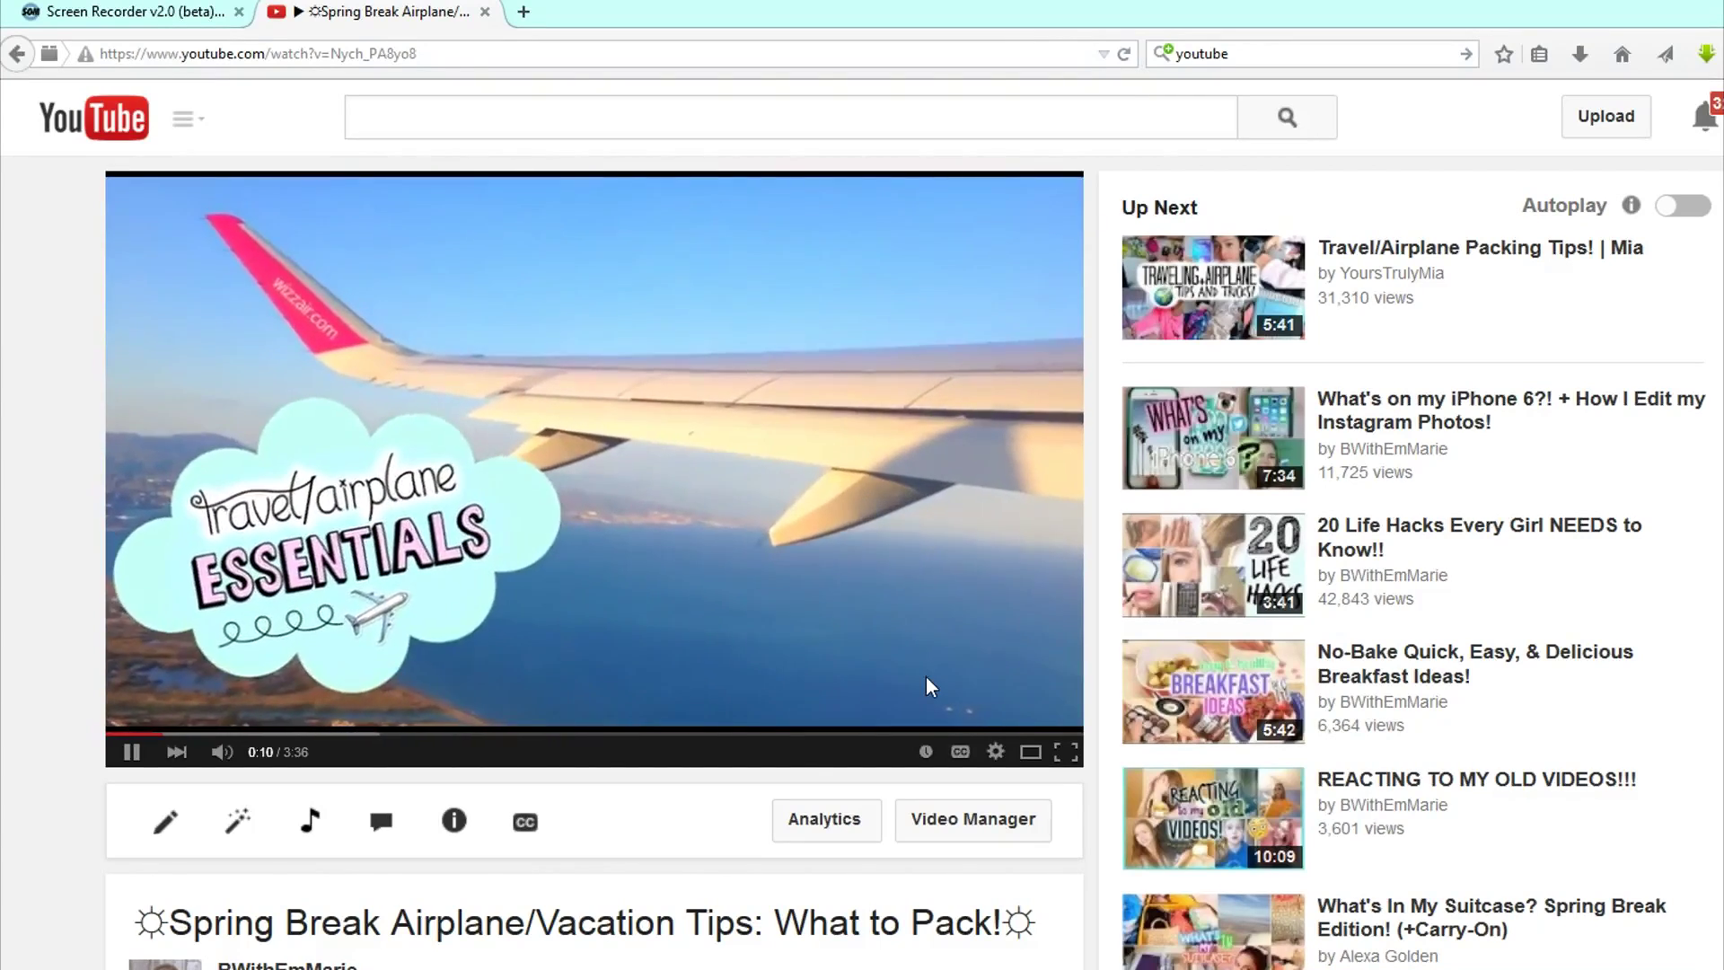
left_click(130, 751)
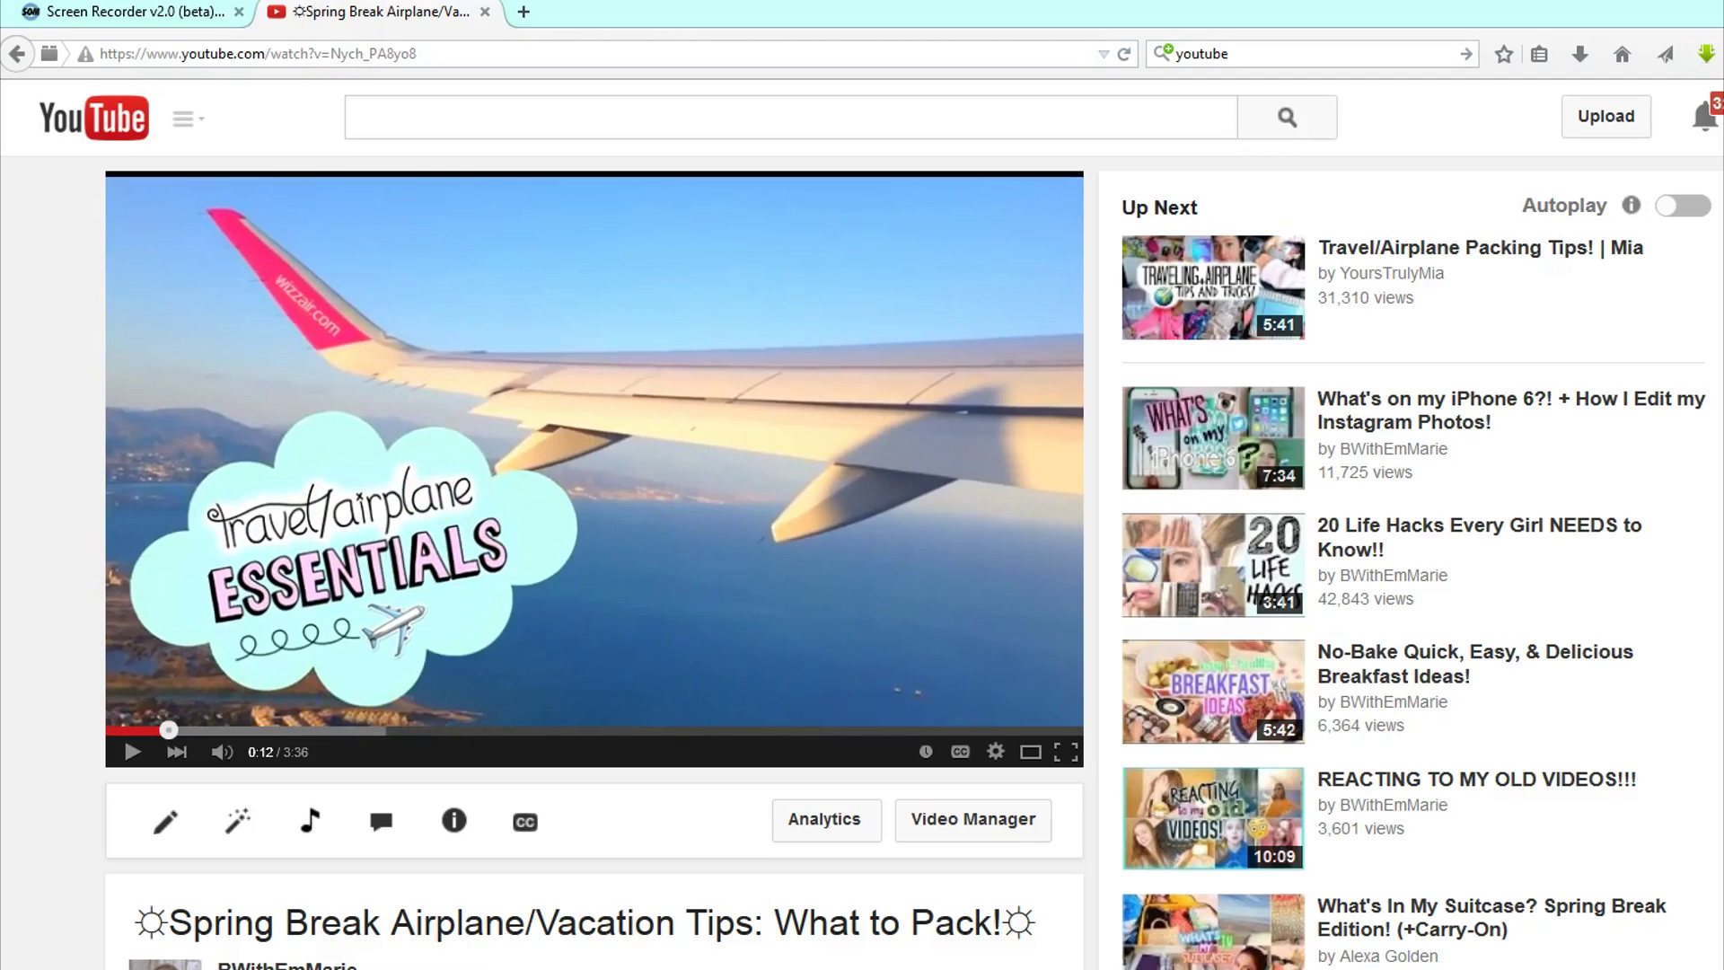
left_click(523, 12)
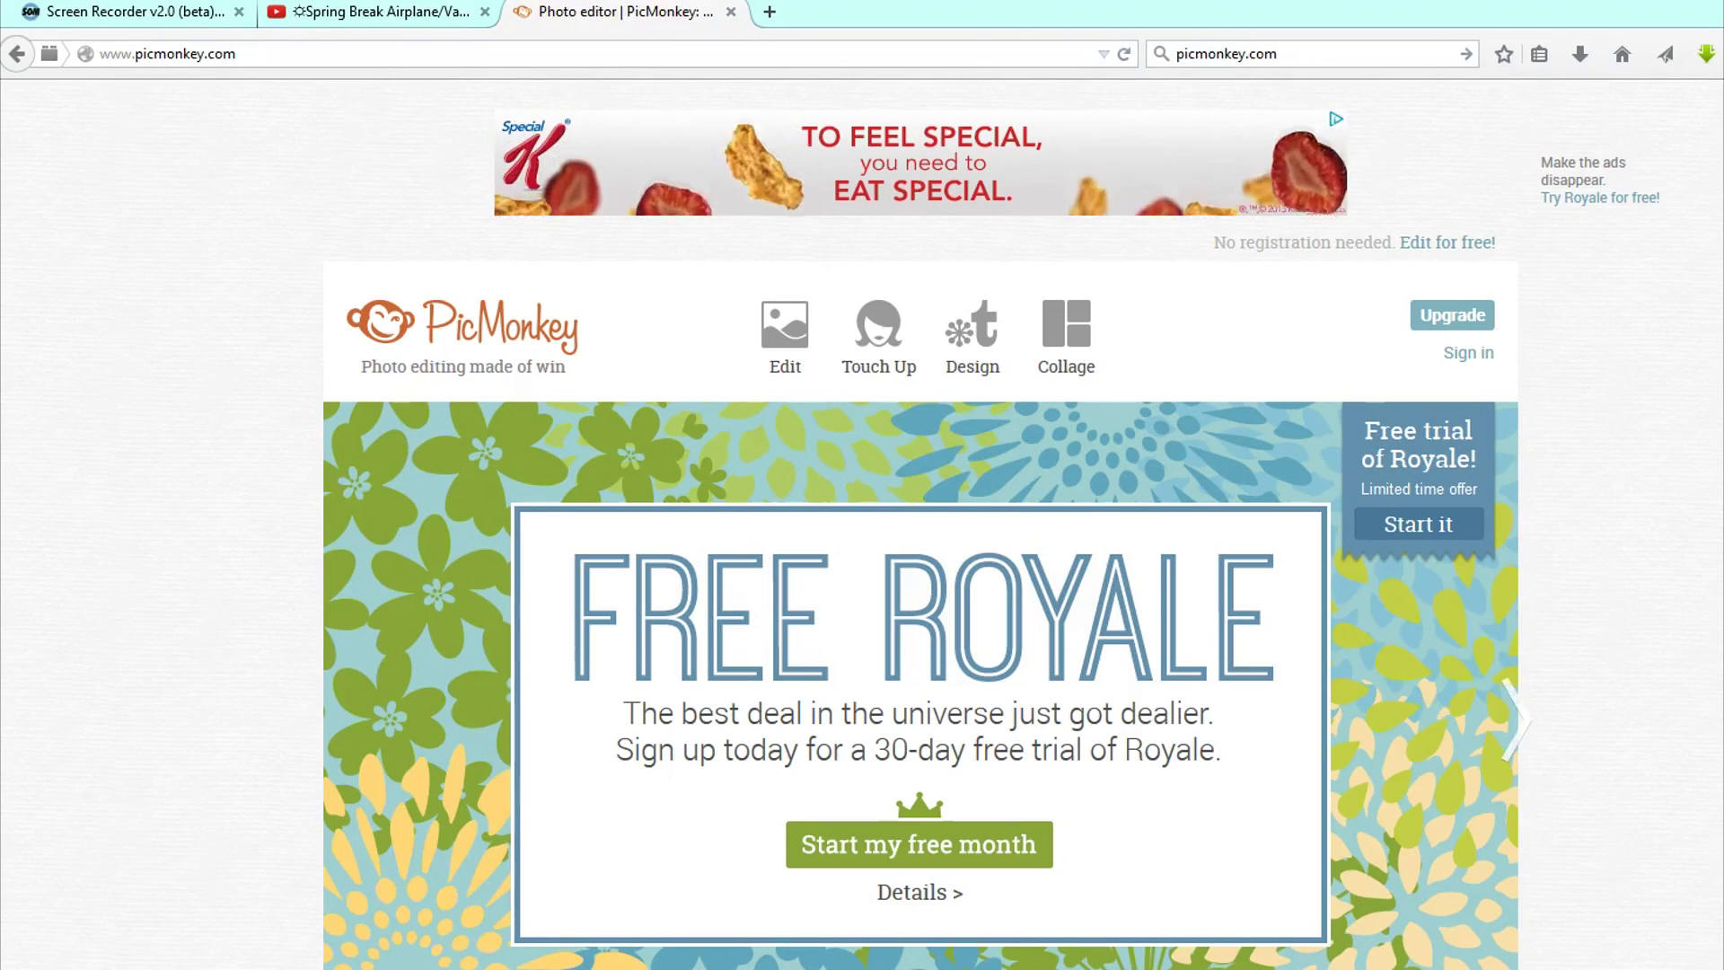
Start a new square PicMonkey design with a transparent canvas background
left_click(961, 322)
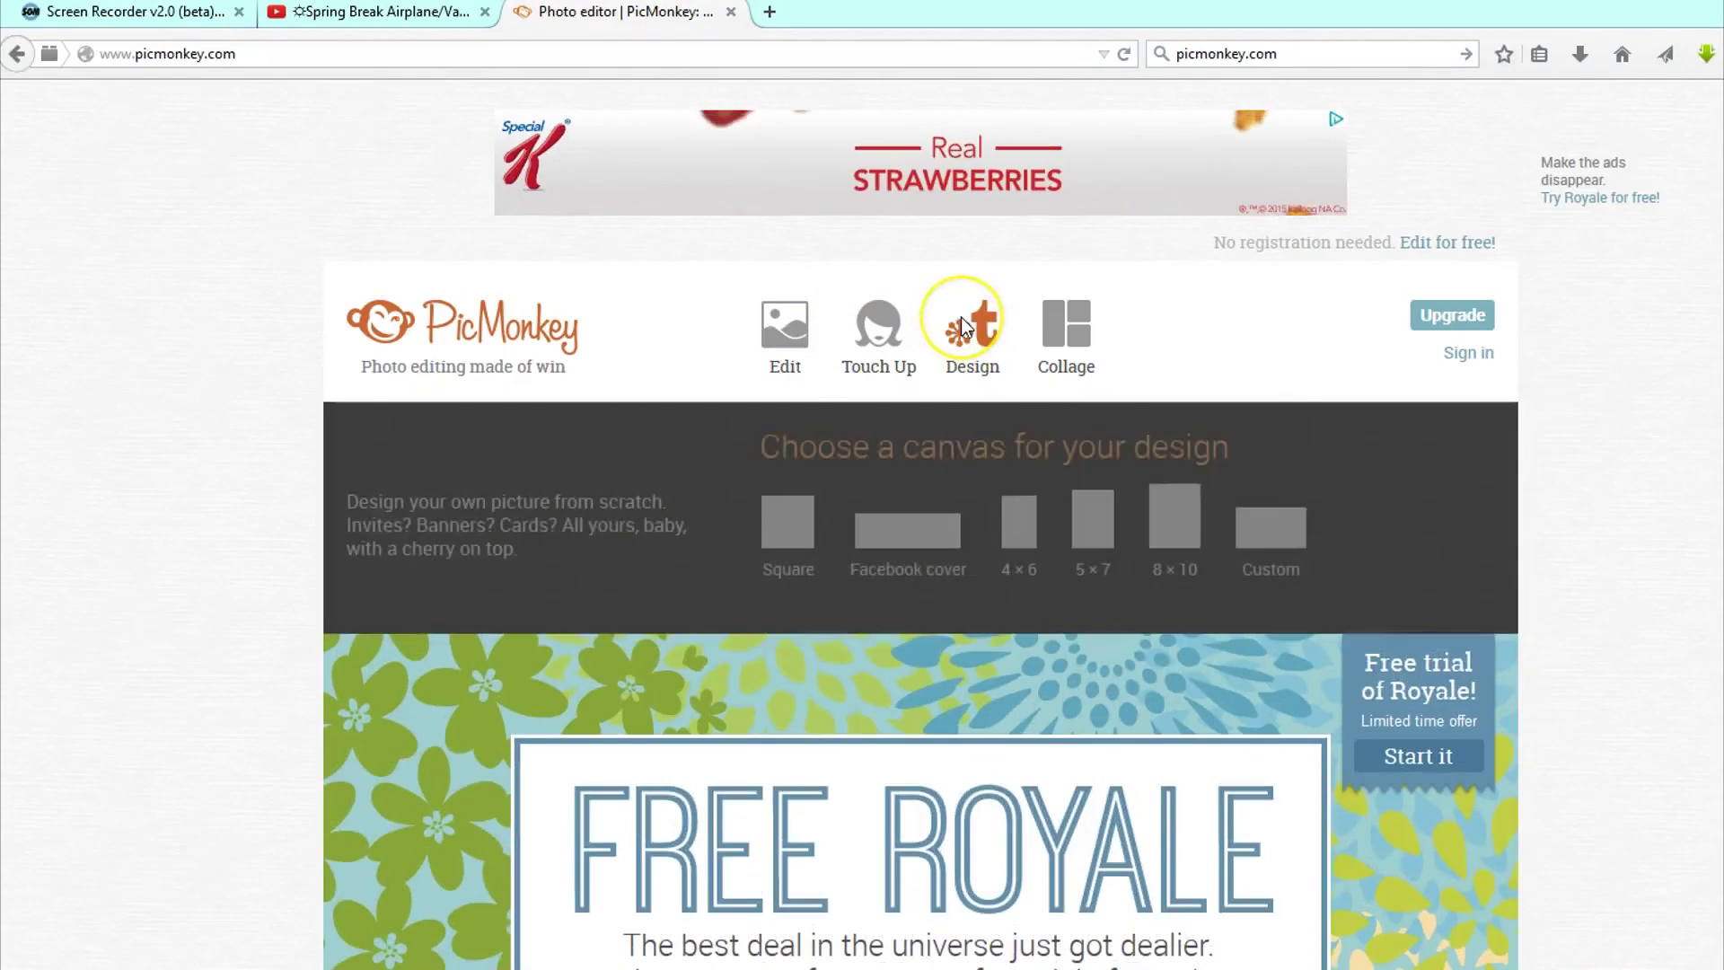
left_click(765, 548)
left_click(230, 358)
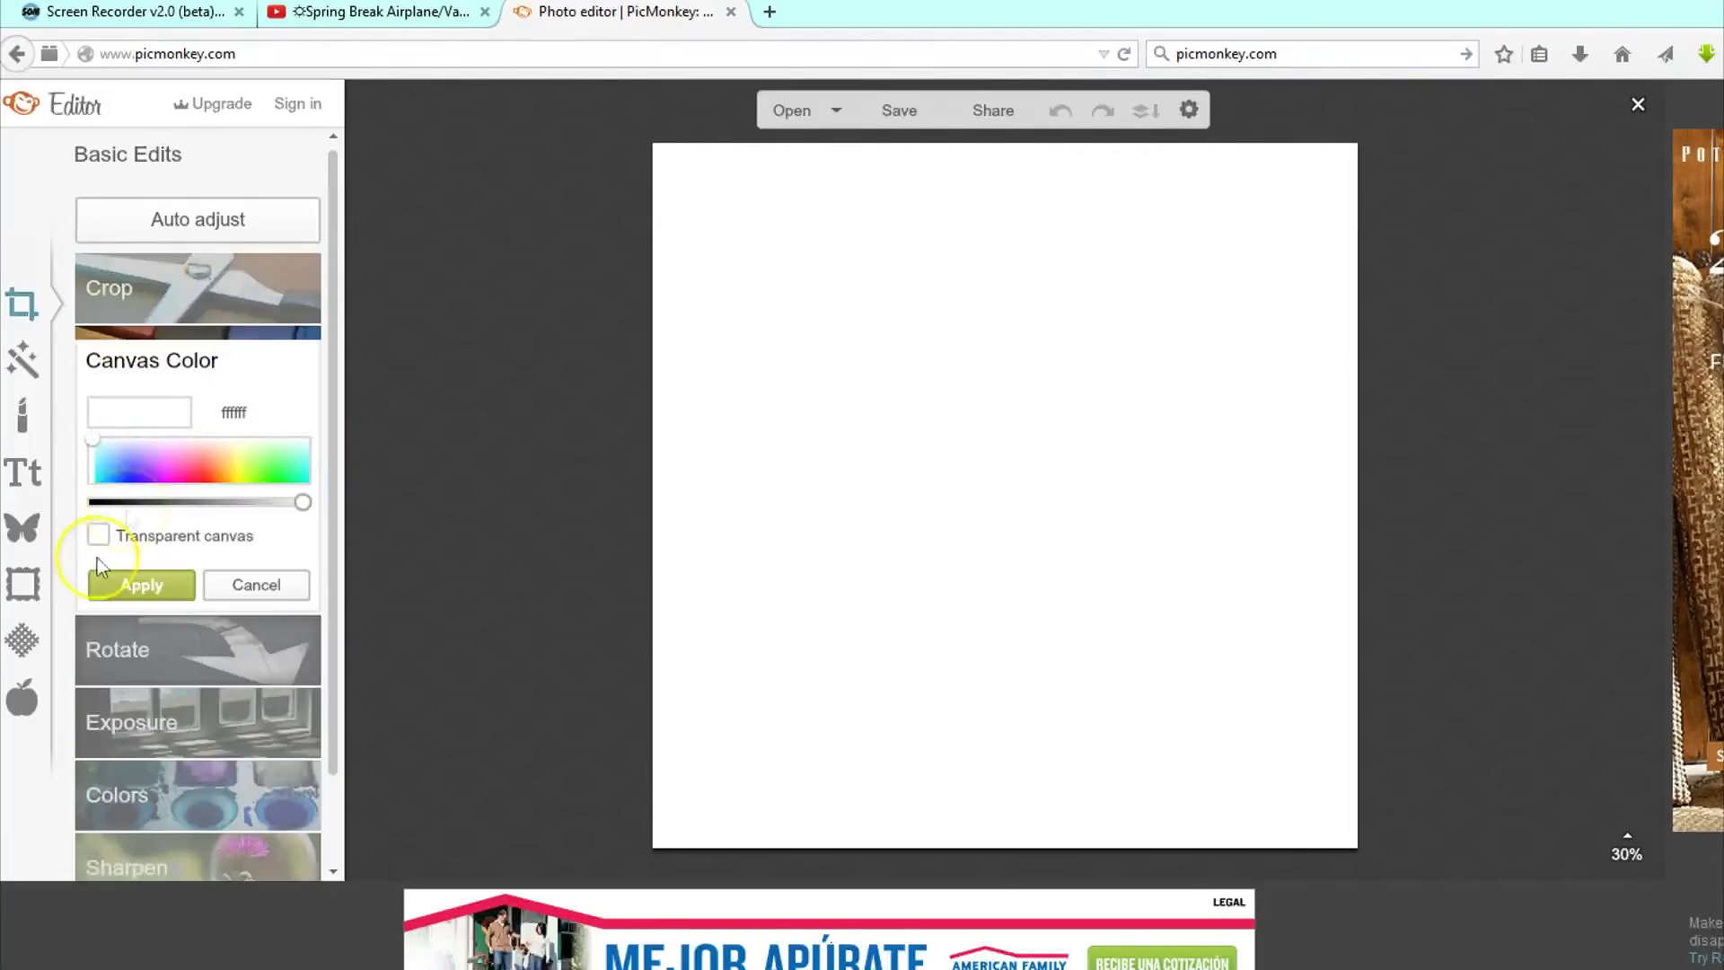
left_click(98, 541)
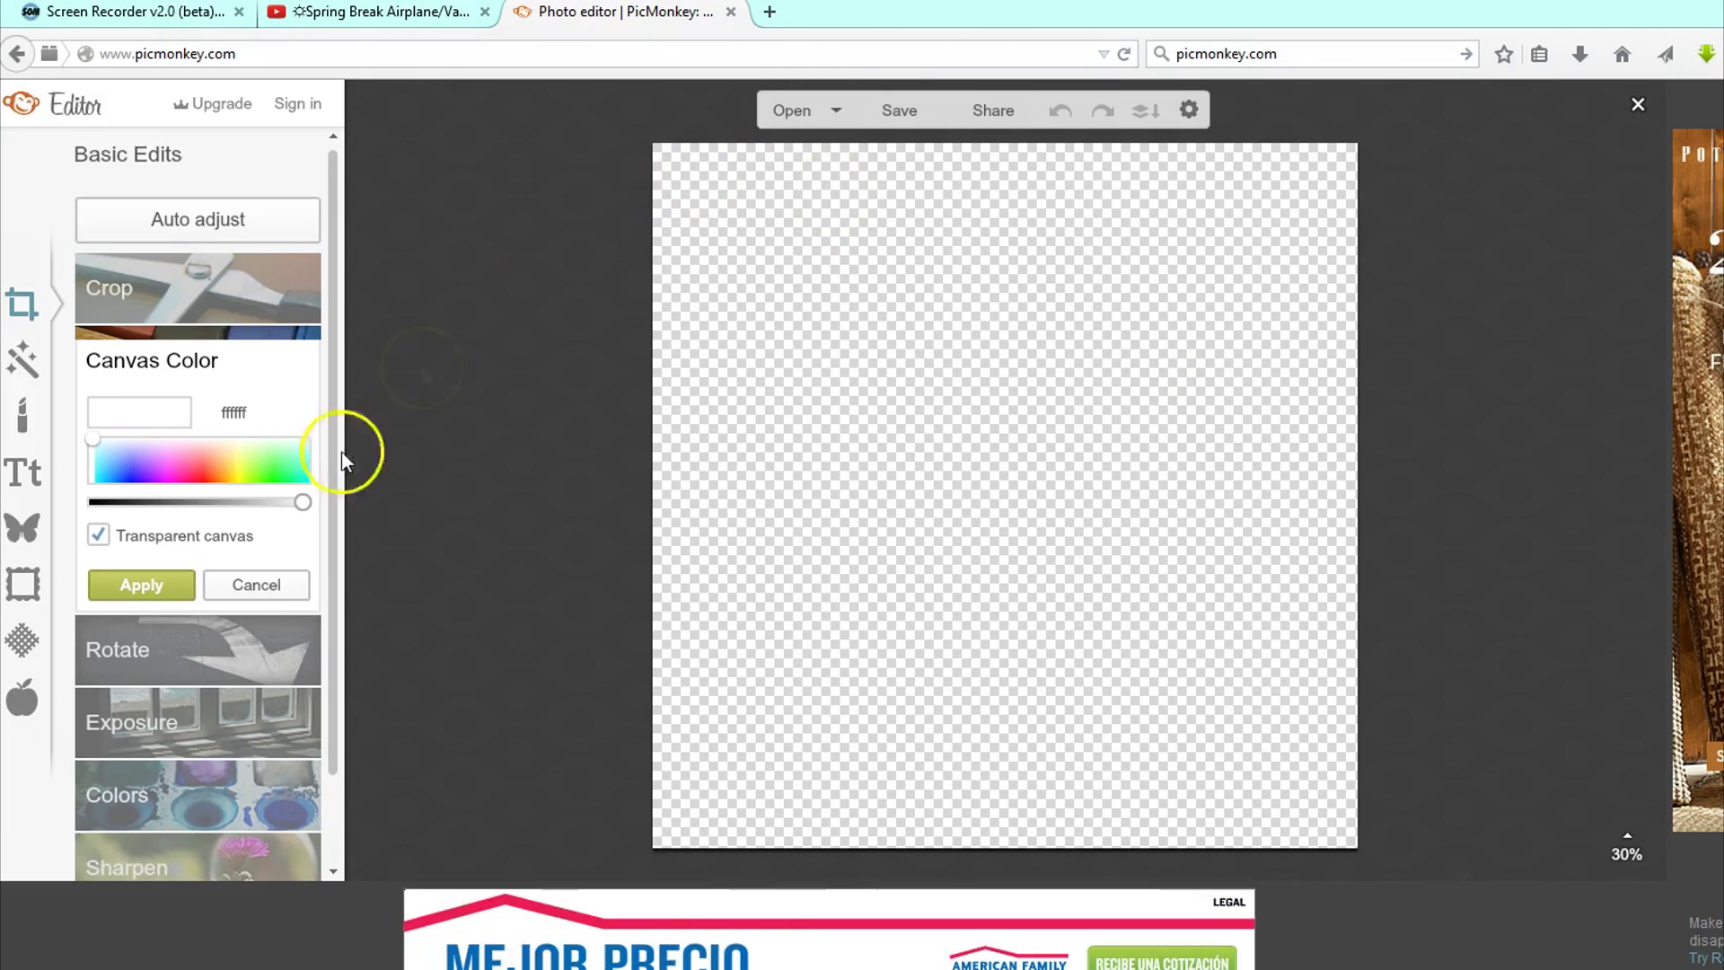
left_click(162, 574)
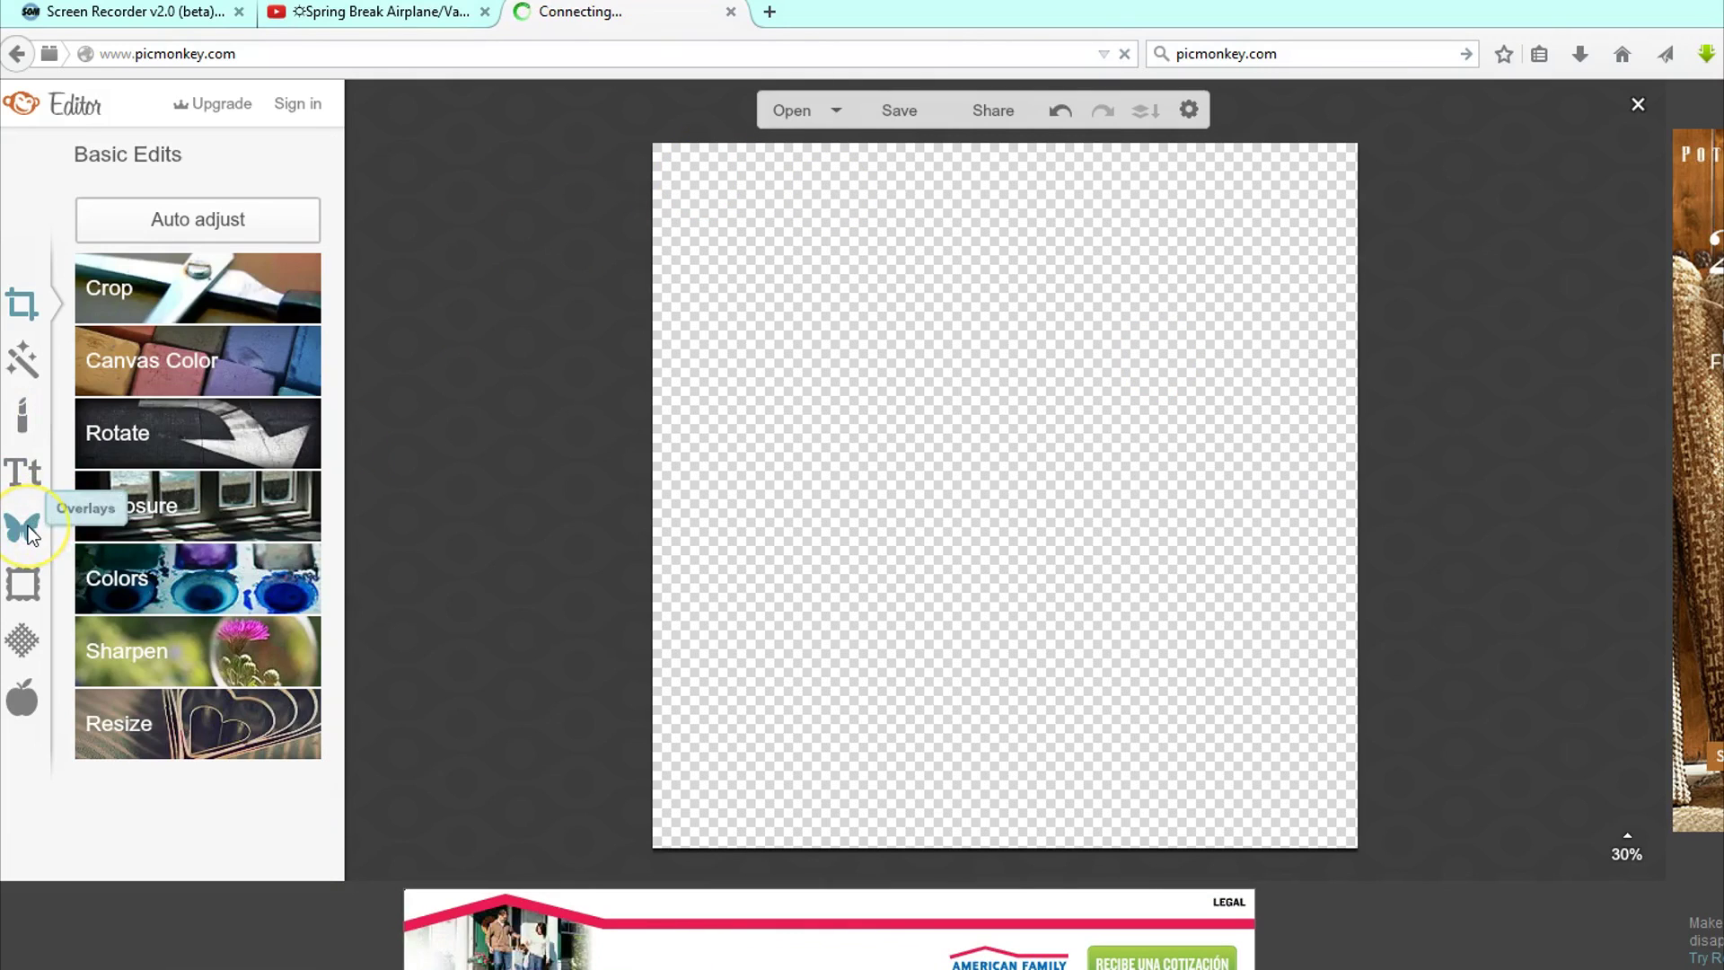
Browse the overlay categories and expand the Labels shapes
left_click(25, 528)
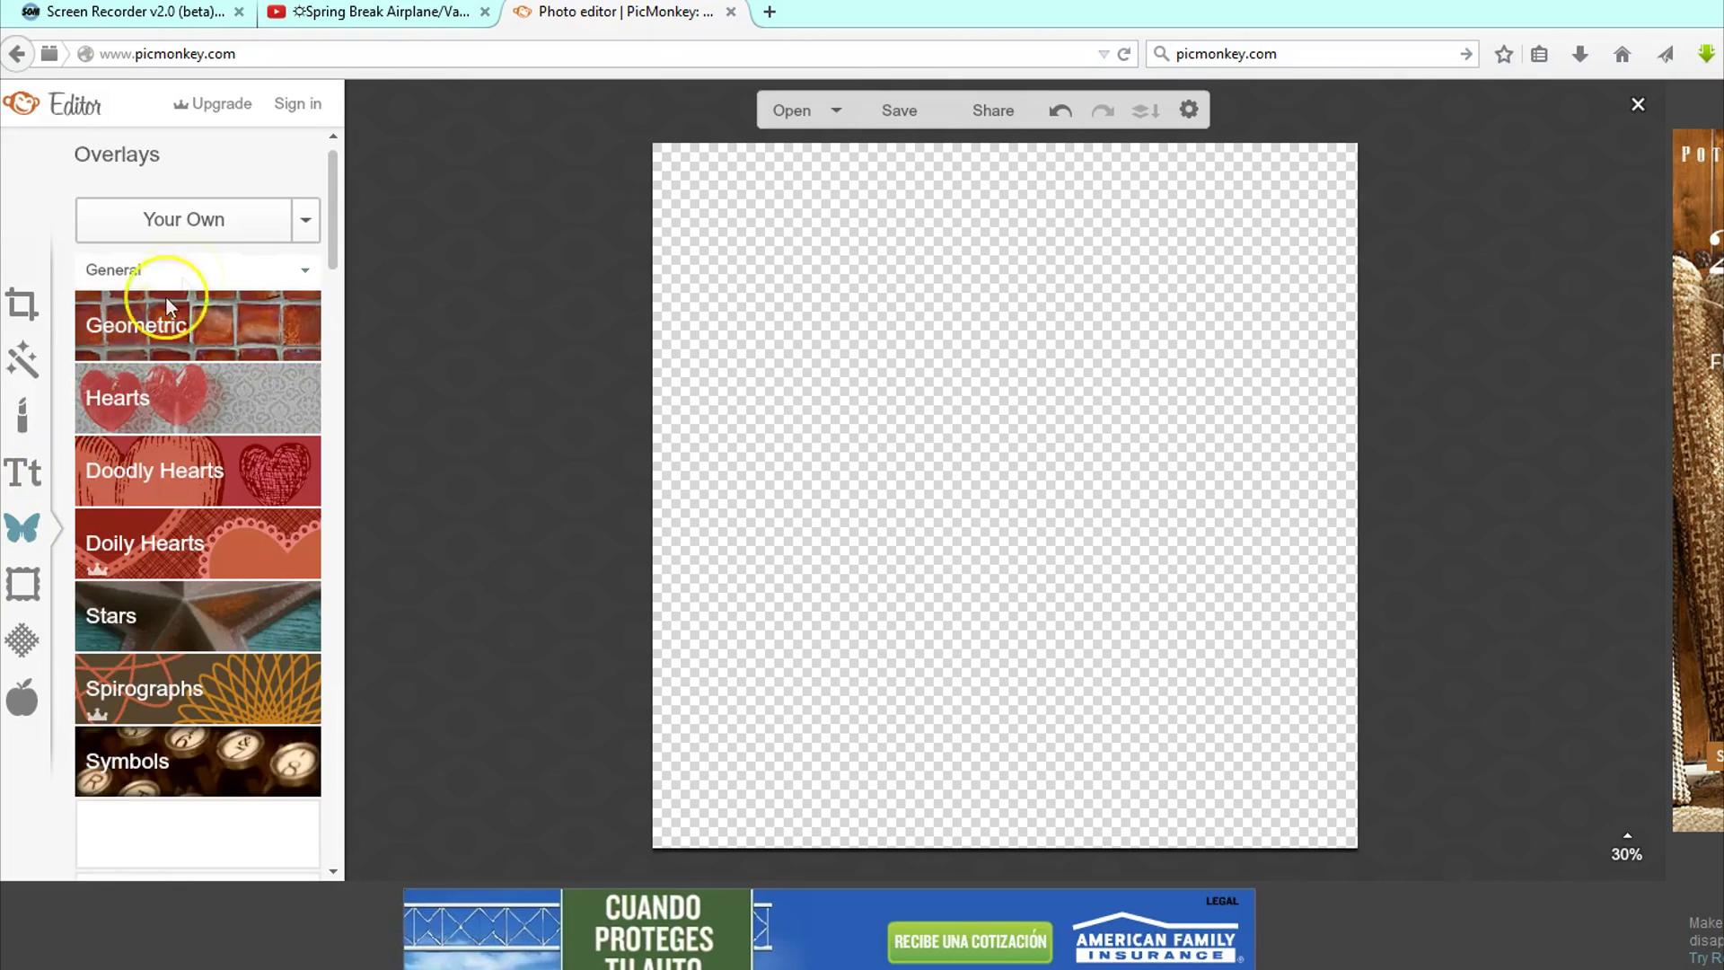
left_click(166, 330)
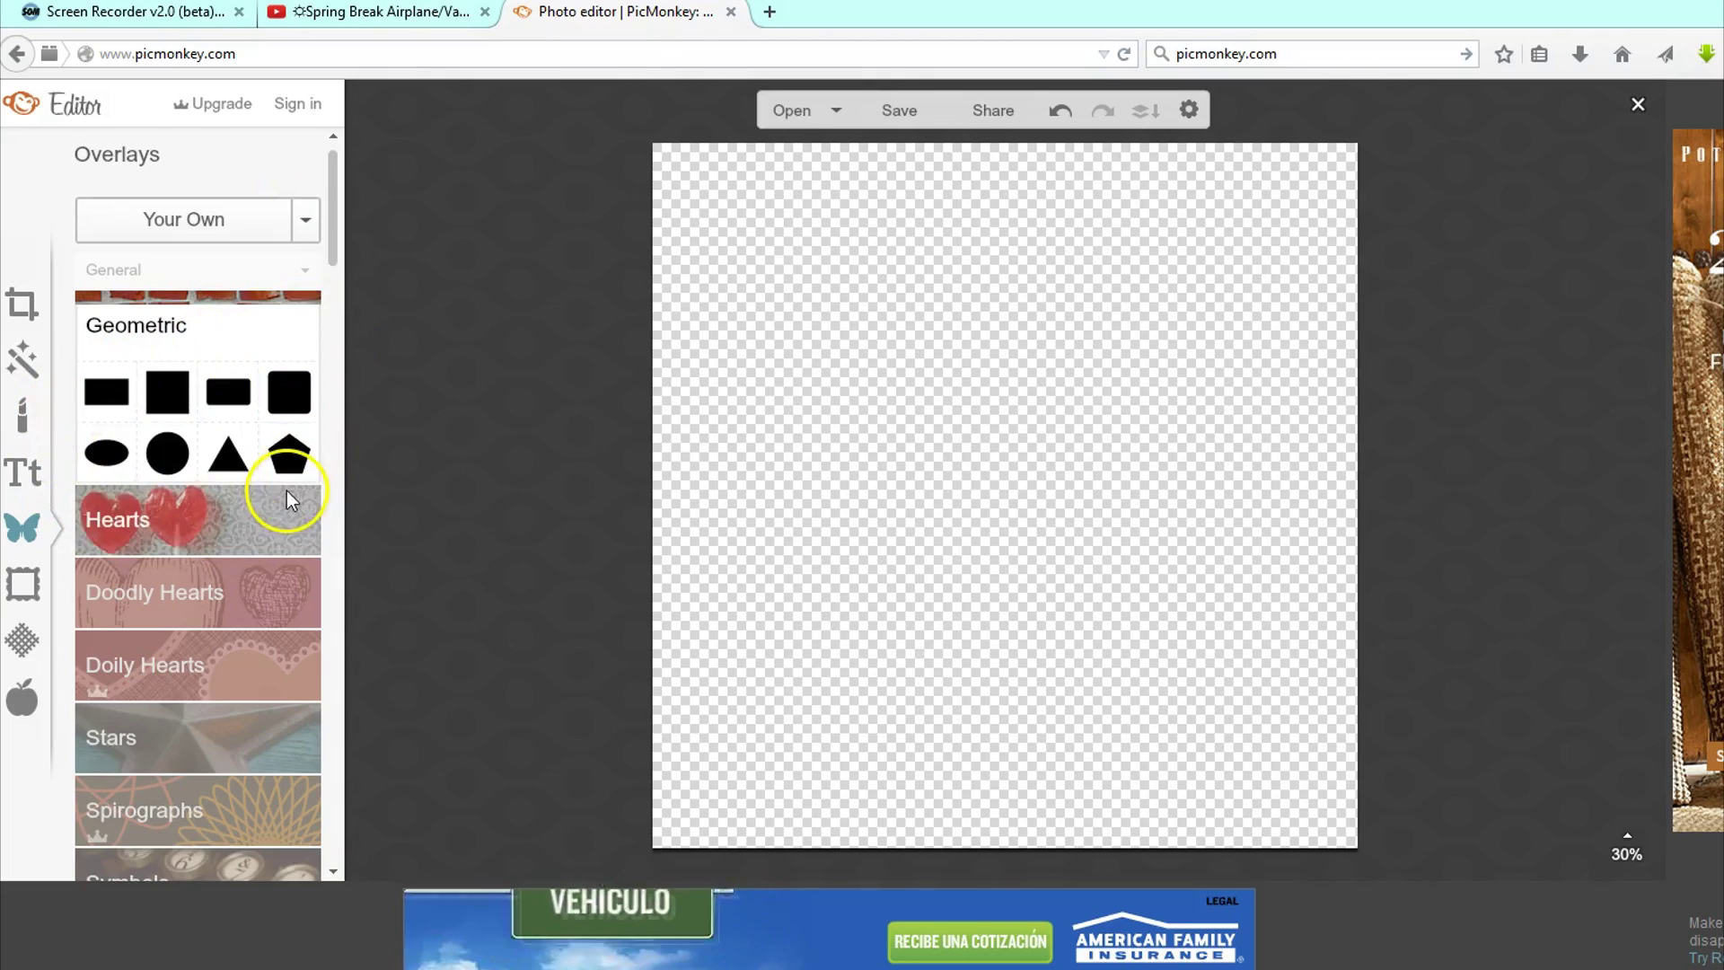
scroll(165, 692, "down", 10)
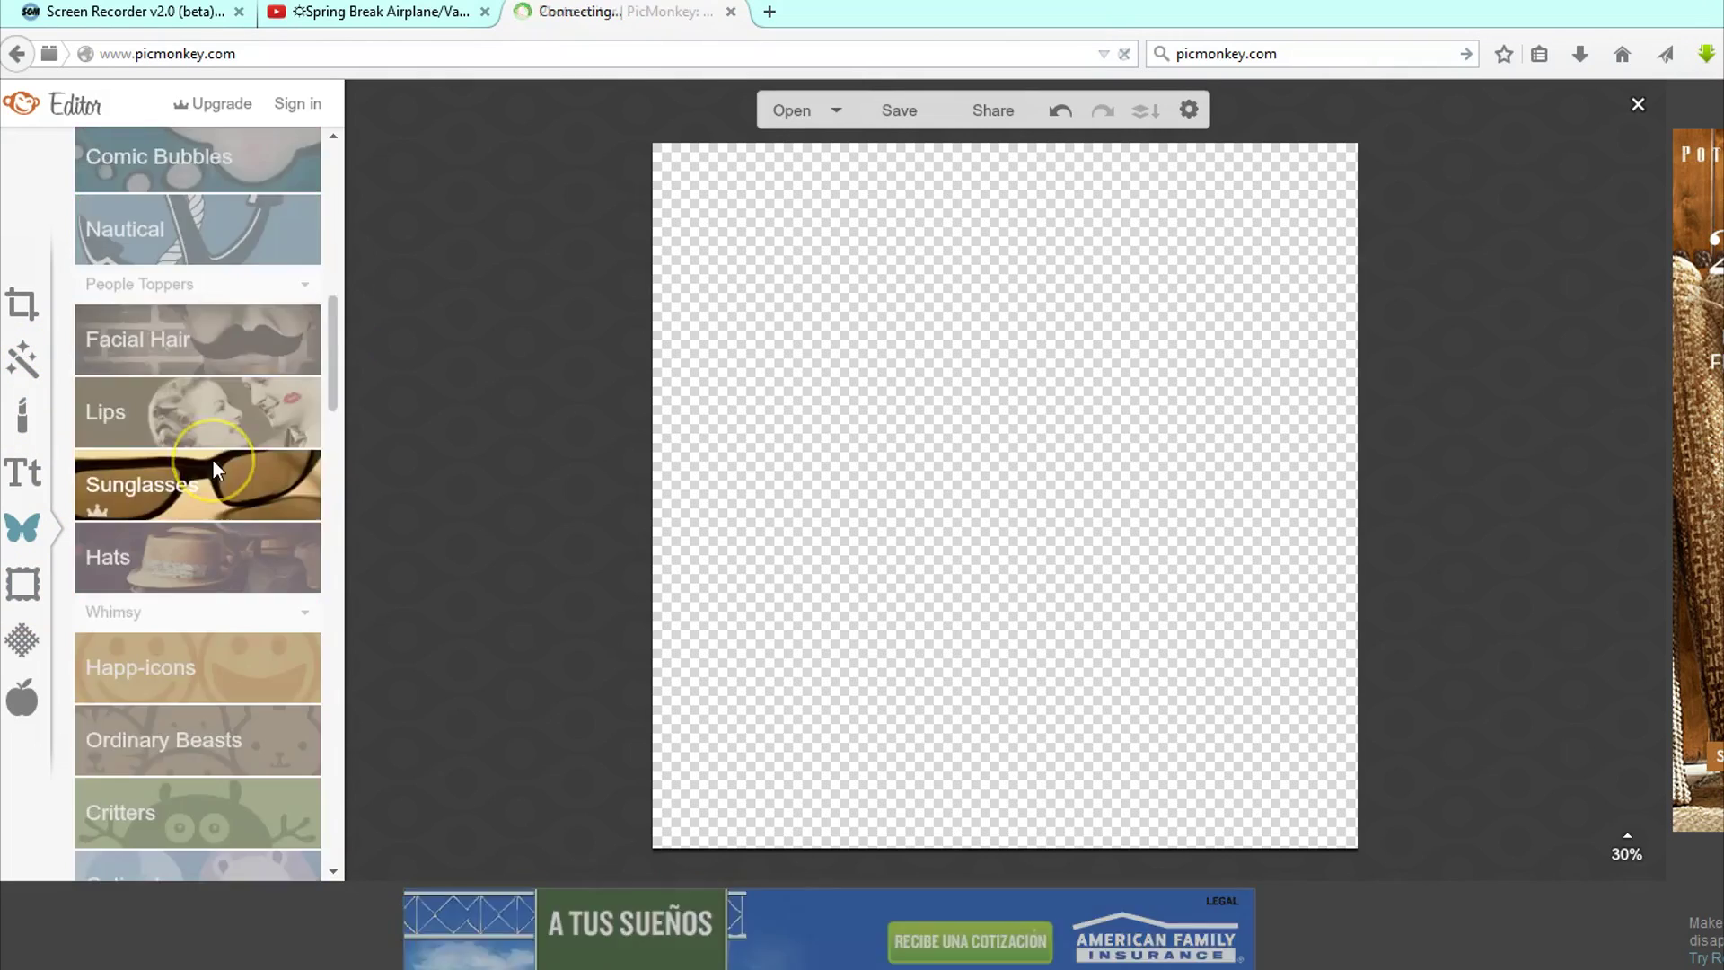
scroll(213, 459, "down", 5)
scroll(213, 465, "down", 3)
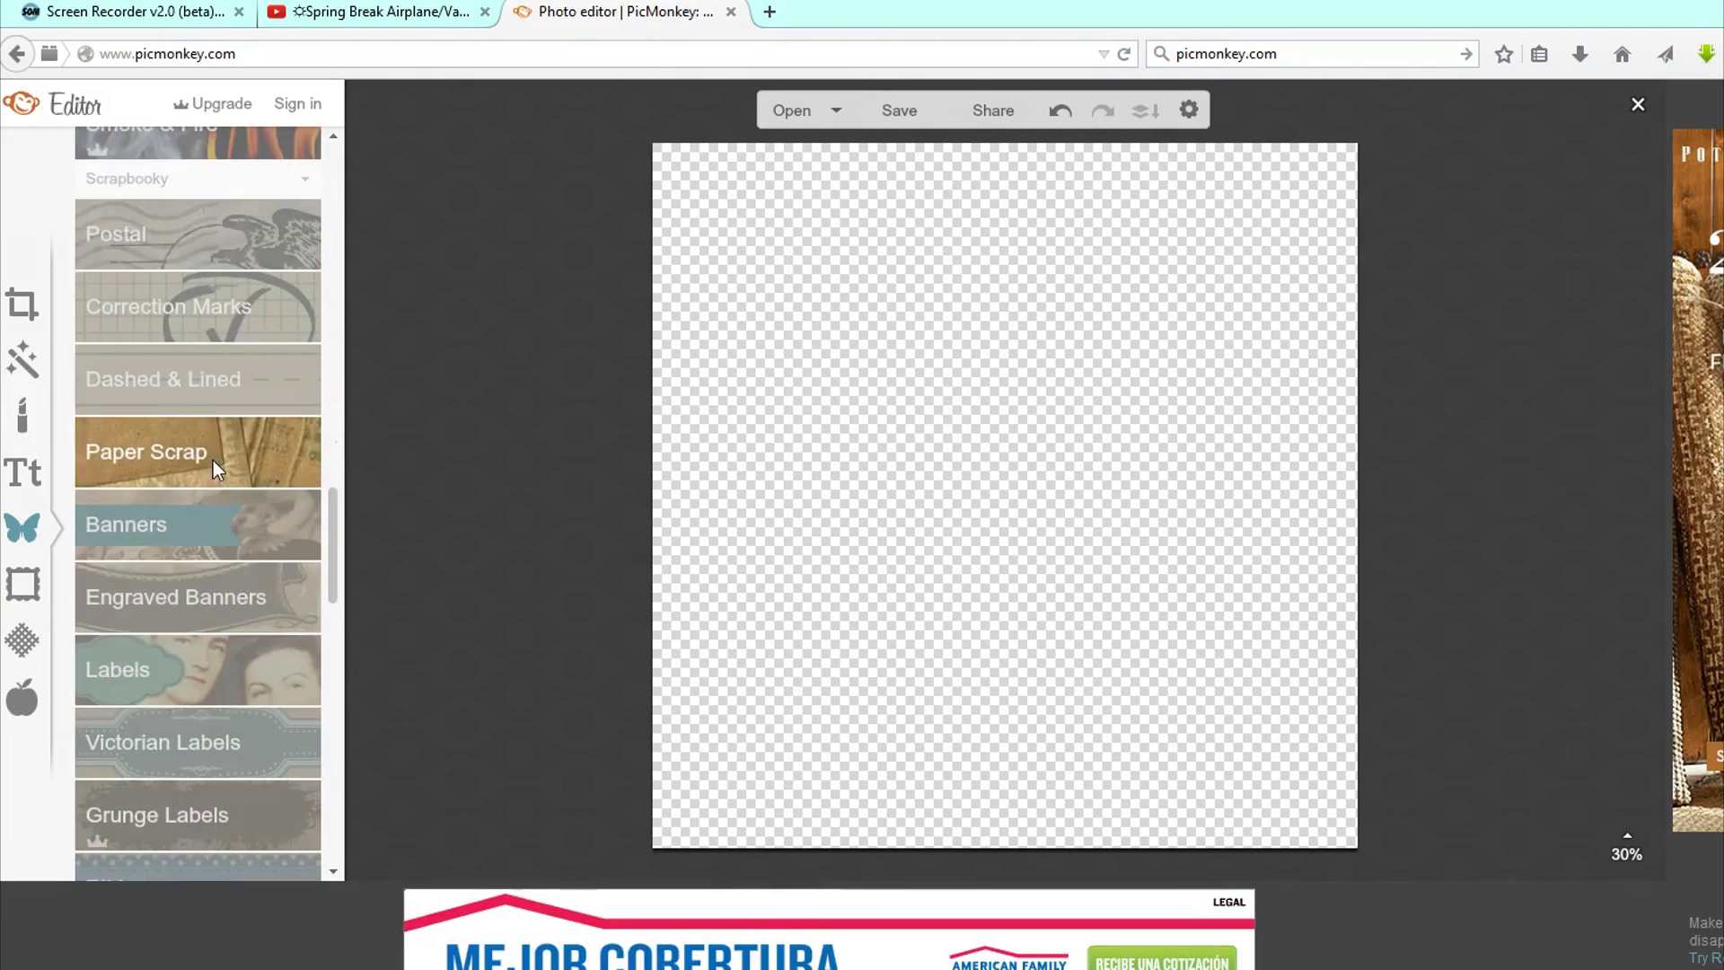
left_click(174, 698)
scroll(164, 665, "down", 5)
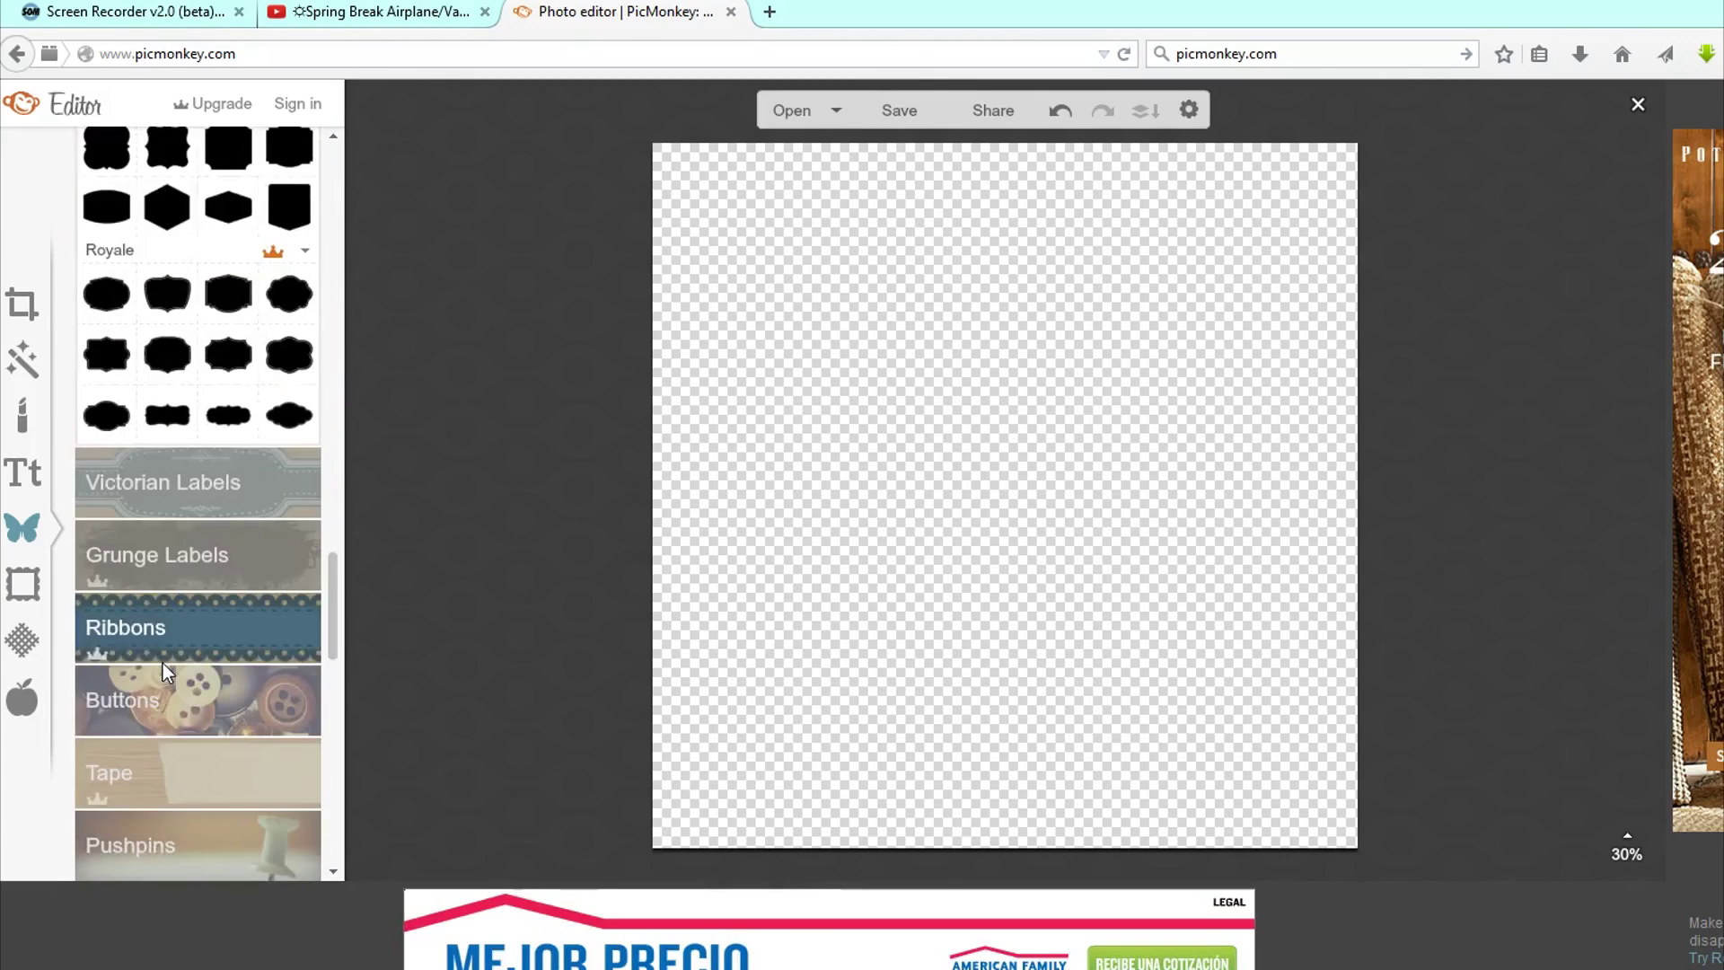
scroll(163, 663, "up", 3)
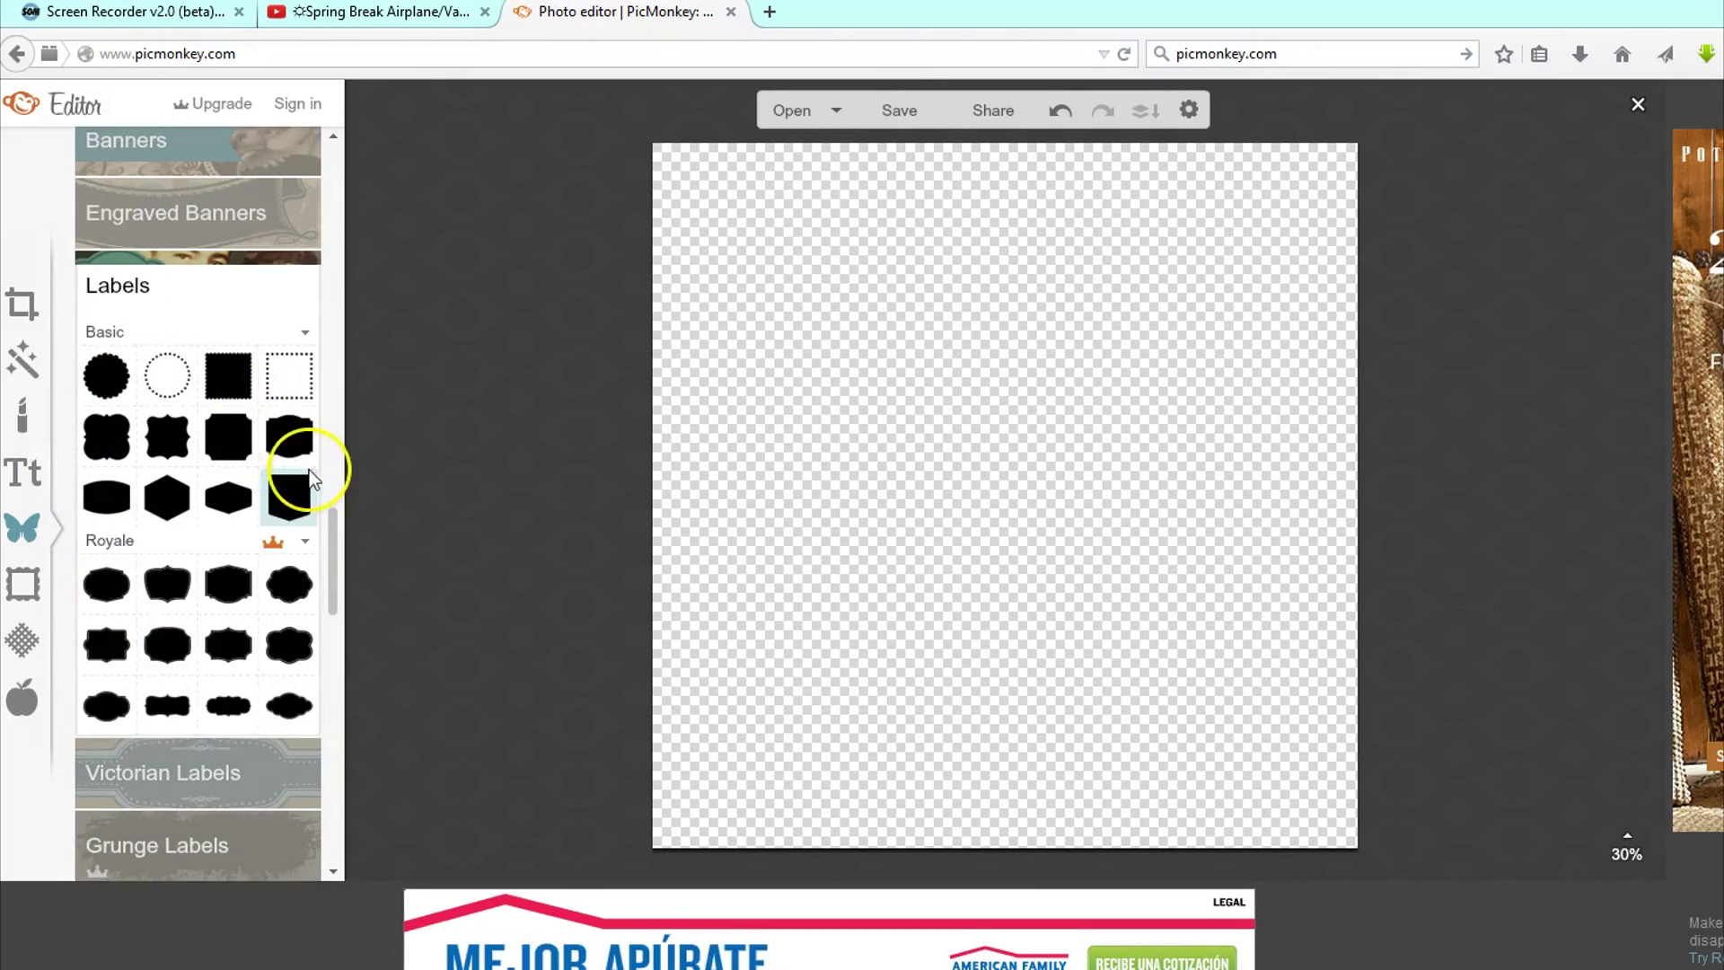
Add the scalloped Basic label, recolour it mint (70ffe0), and combine it into the image
left_click(96, 378)
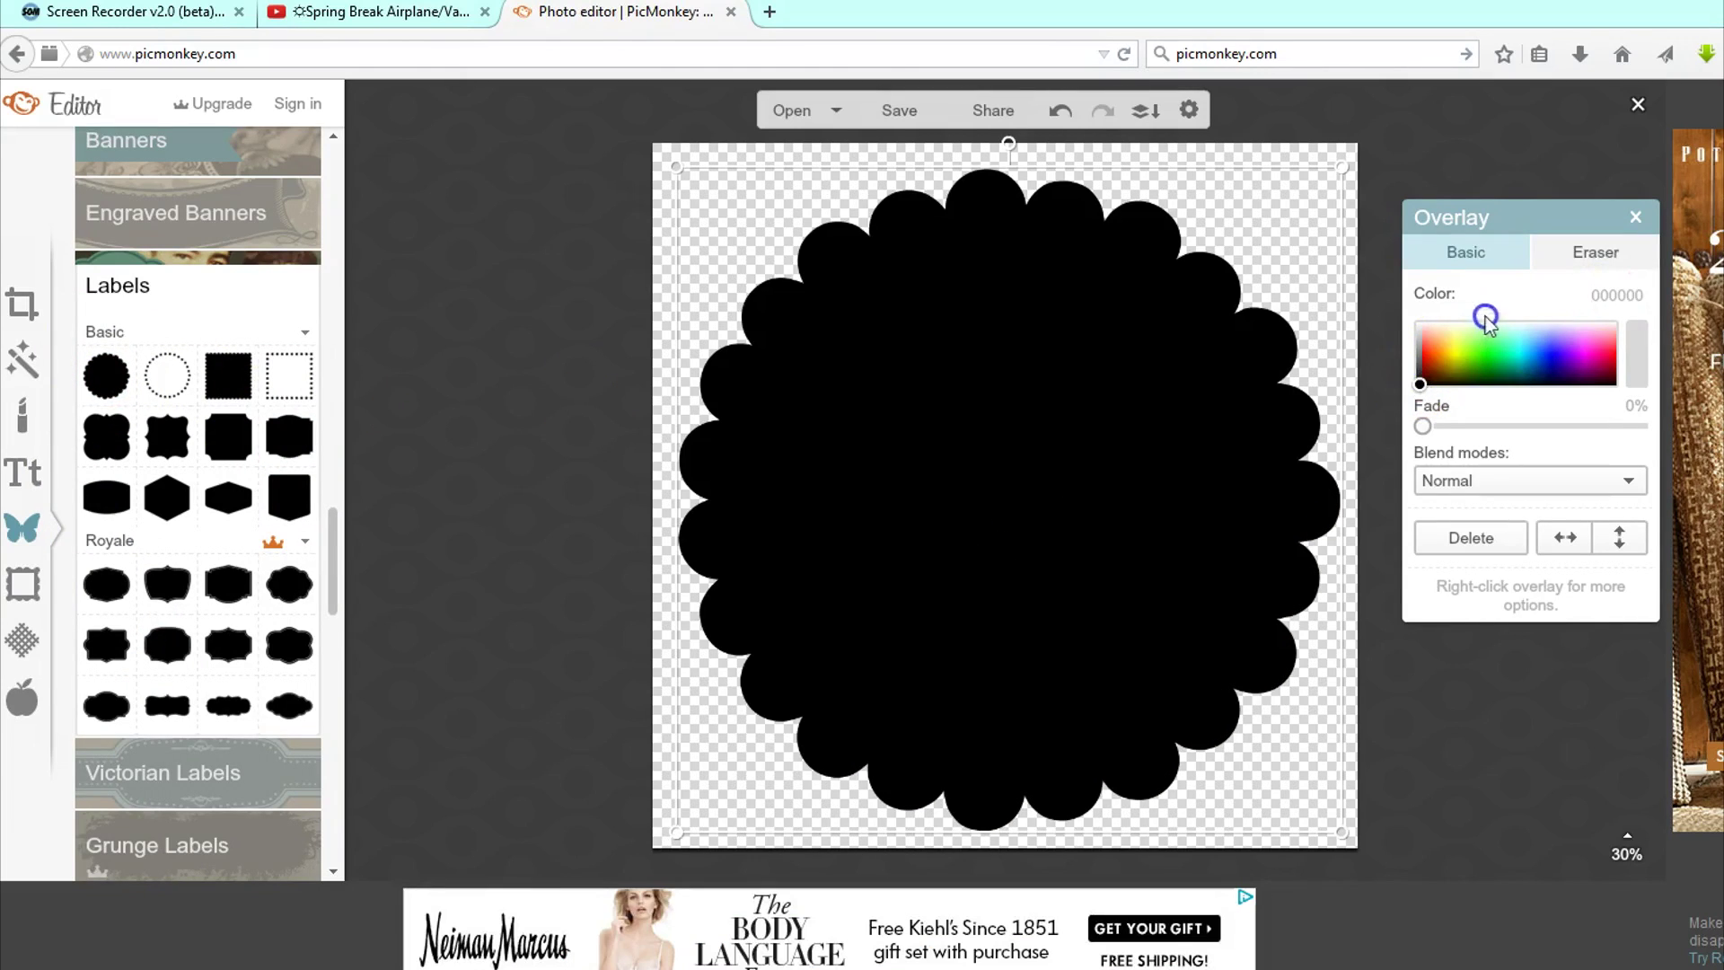
mouse_move(1423, 386)
left_mouse_down()
mouse_move(1518, 338)
mouse_move(1137, 139)
left_mouse_up()
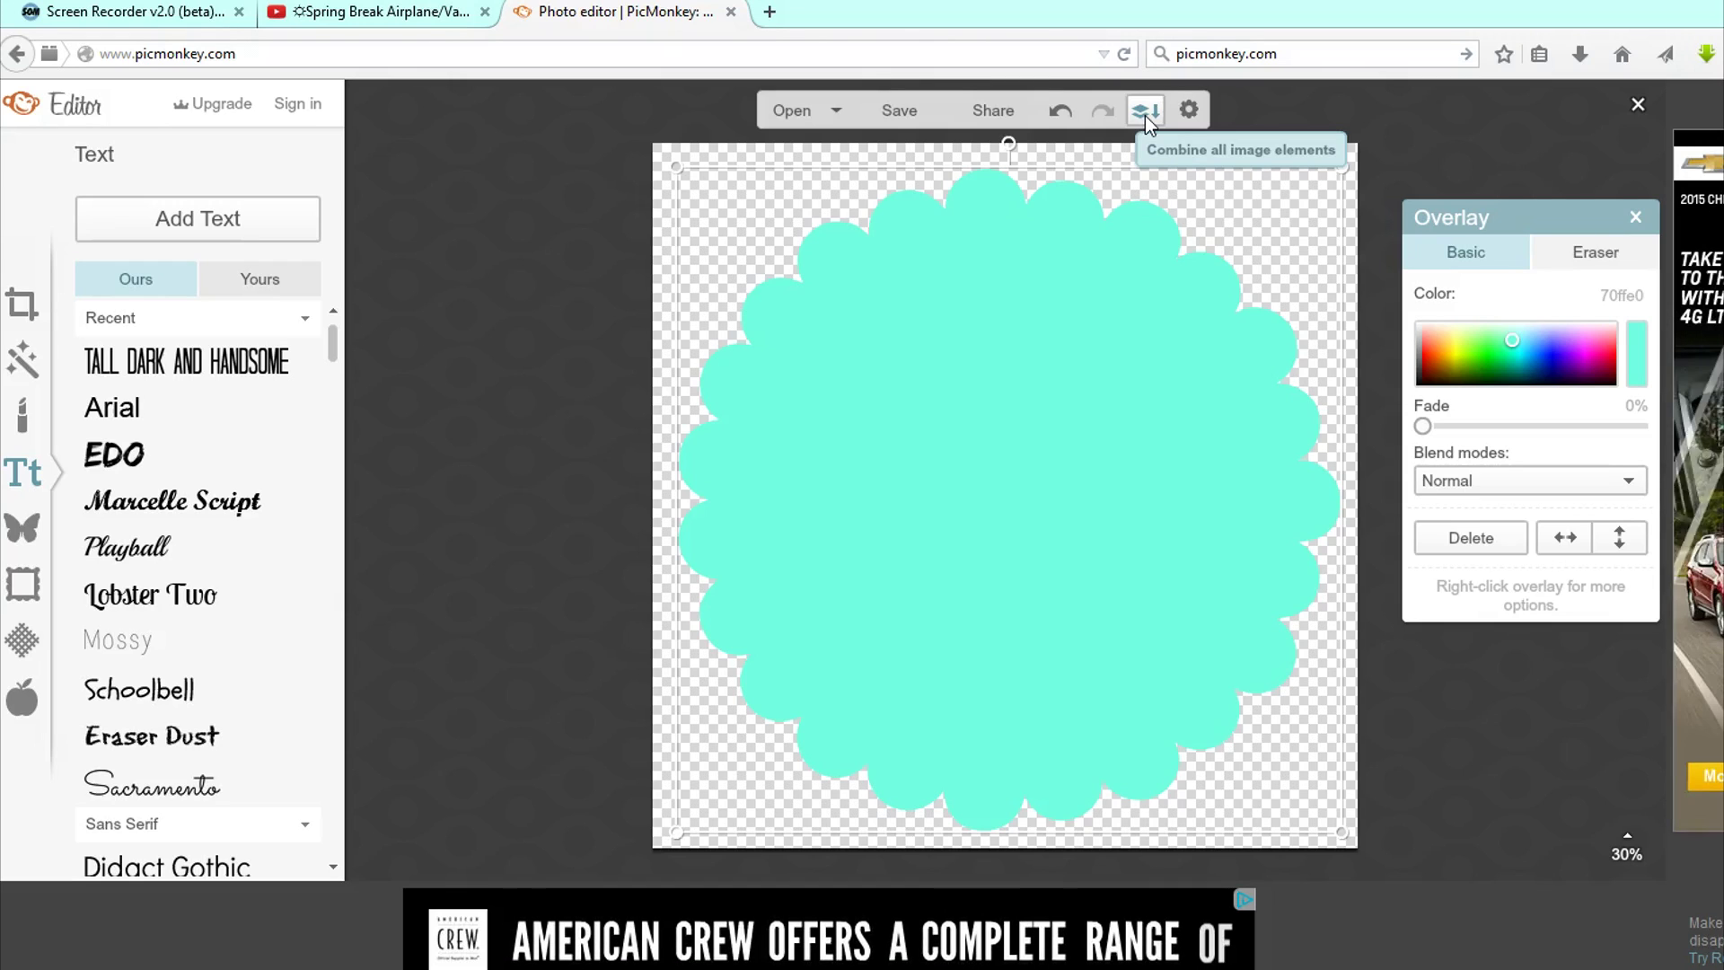
left_click(1145, 115)
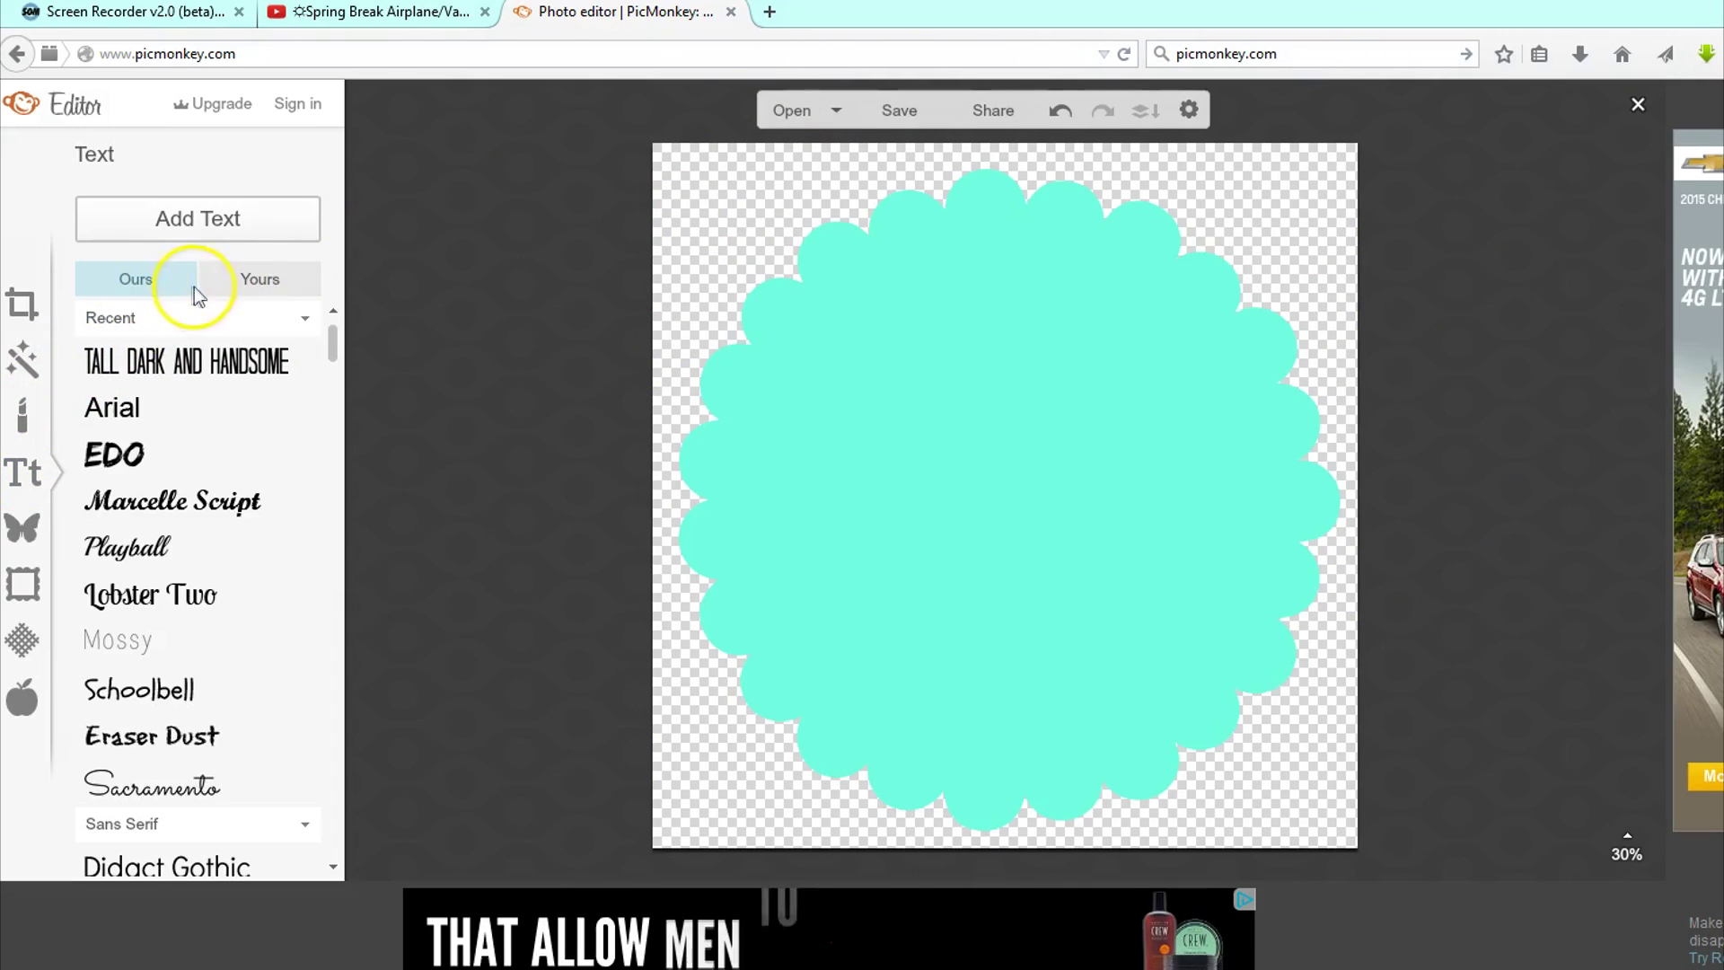
Add a text box using one of your own fonts and type DIY
left_click(244, 285)
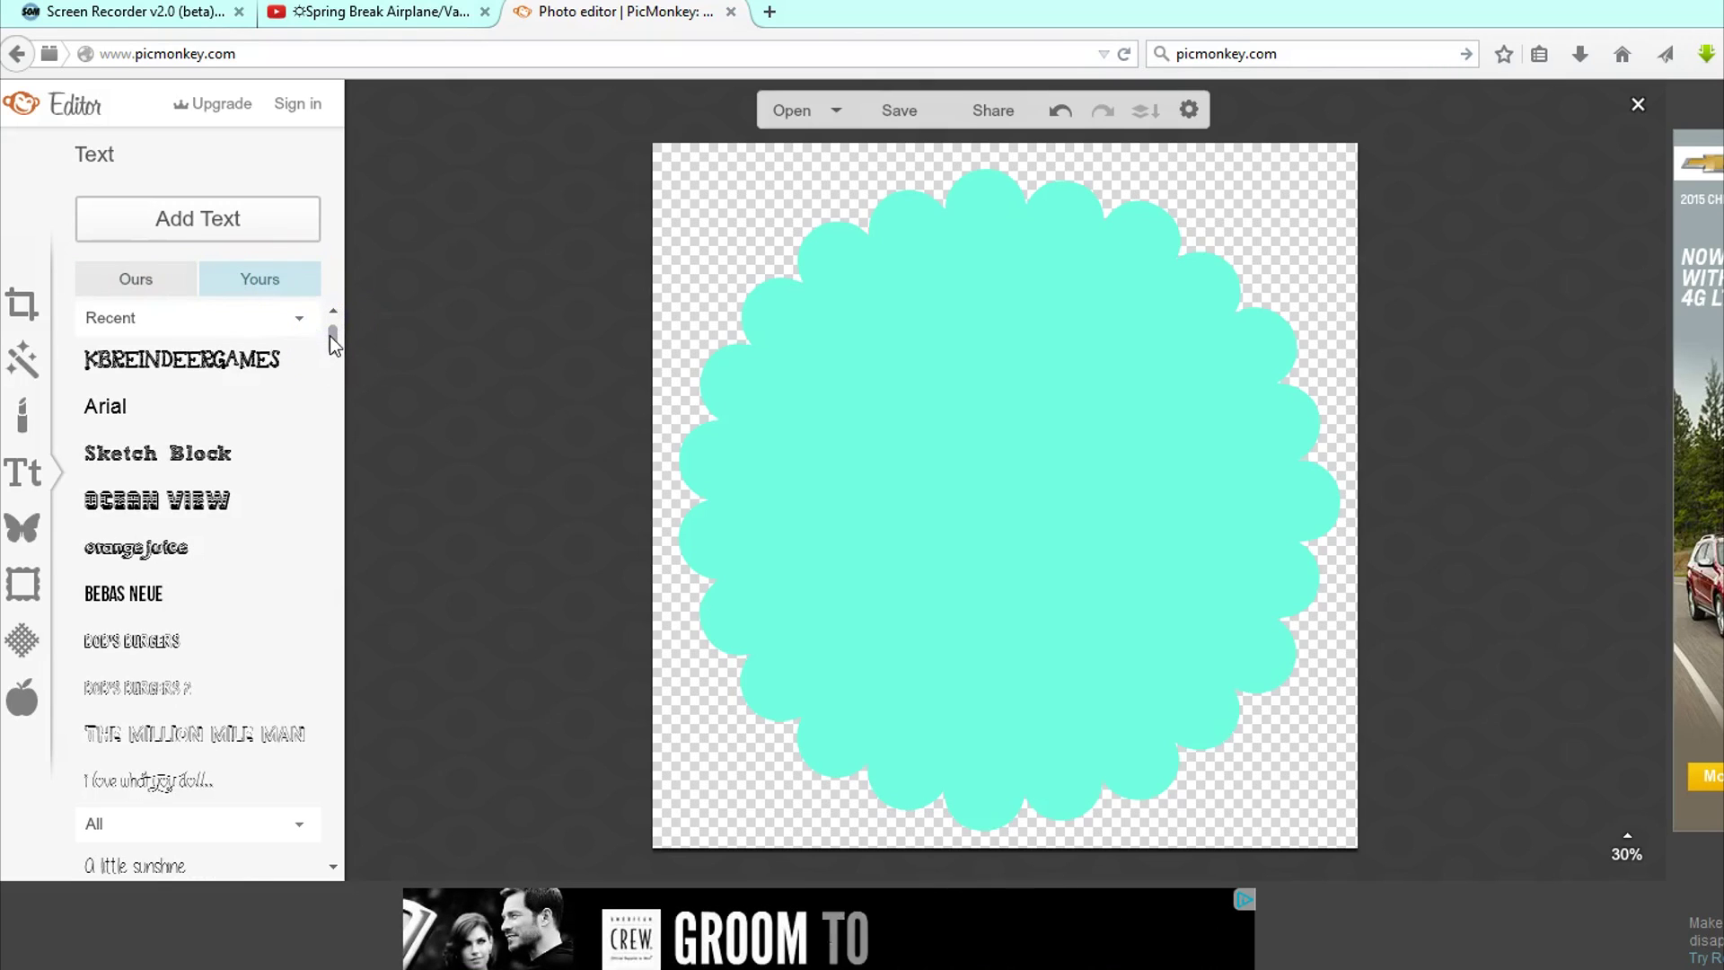
scroll(333, 341, "down", 2)
left_click(912, 470)
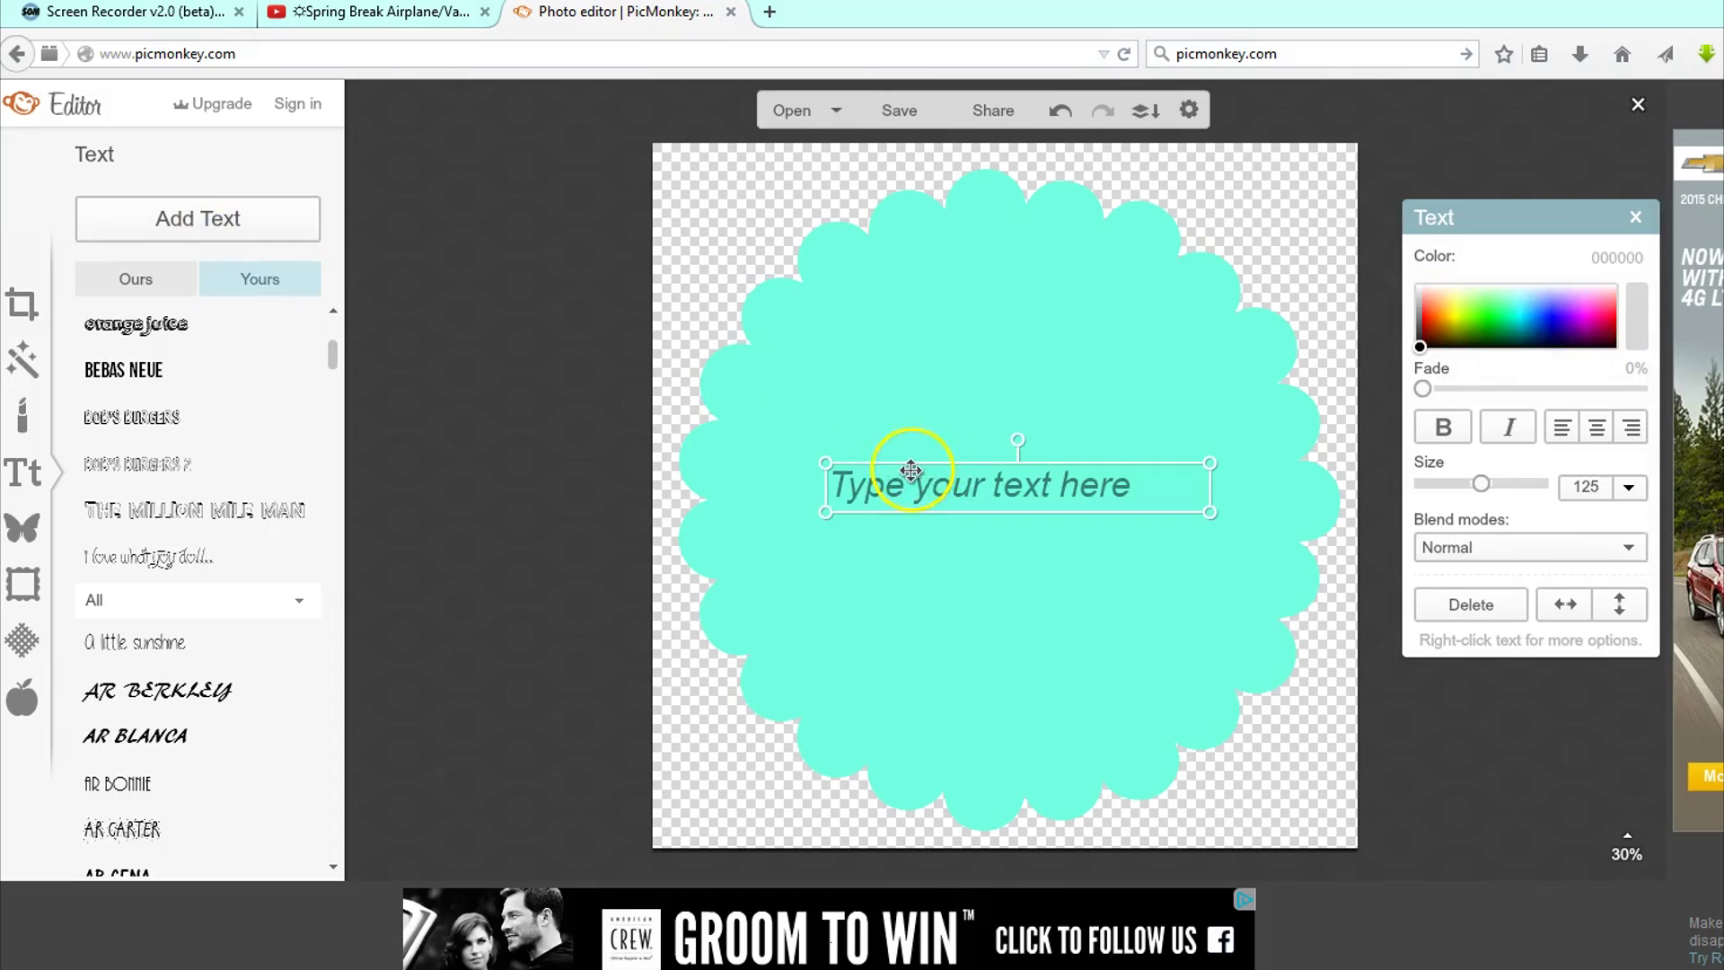
left_click(913, 489)
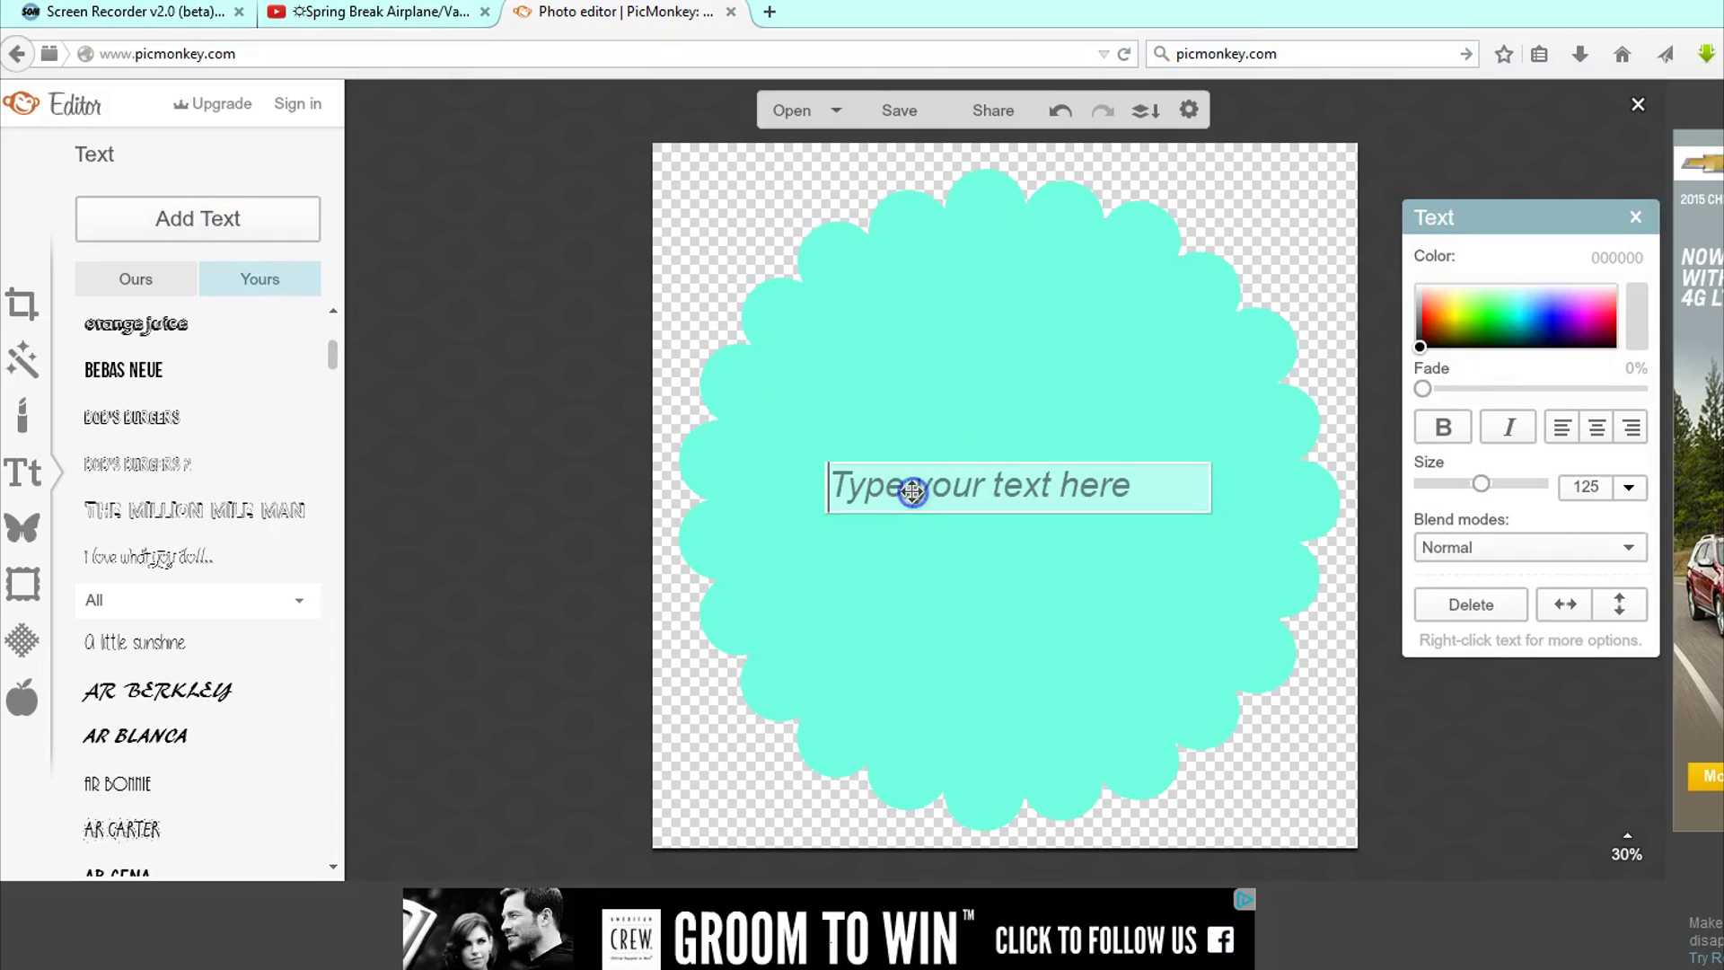
left_click(266, 417)
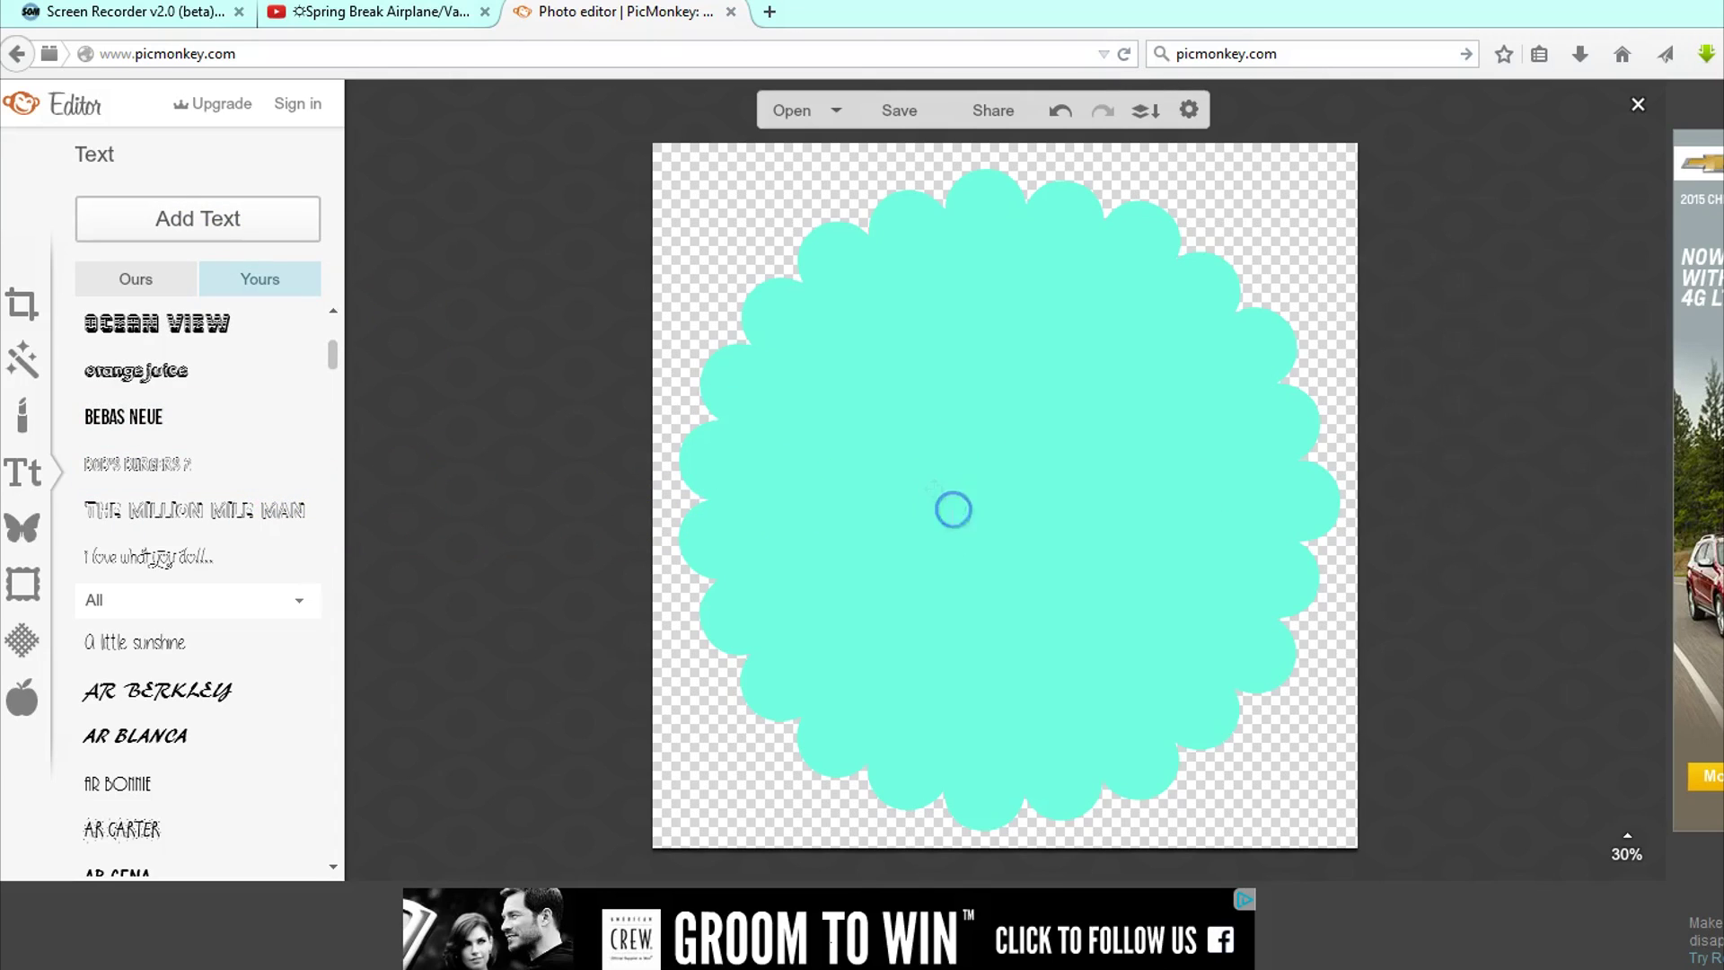
type("DIY")
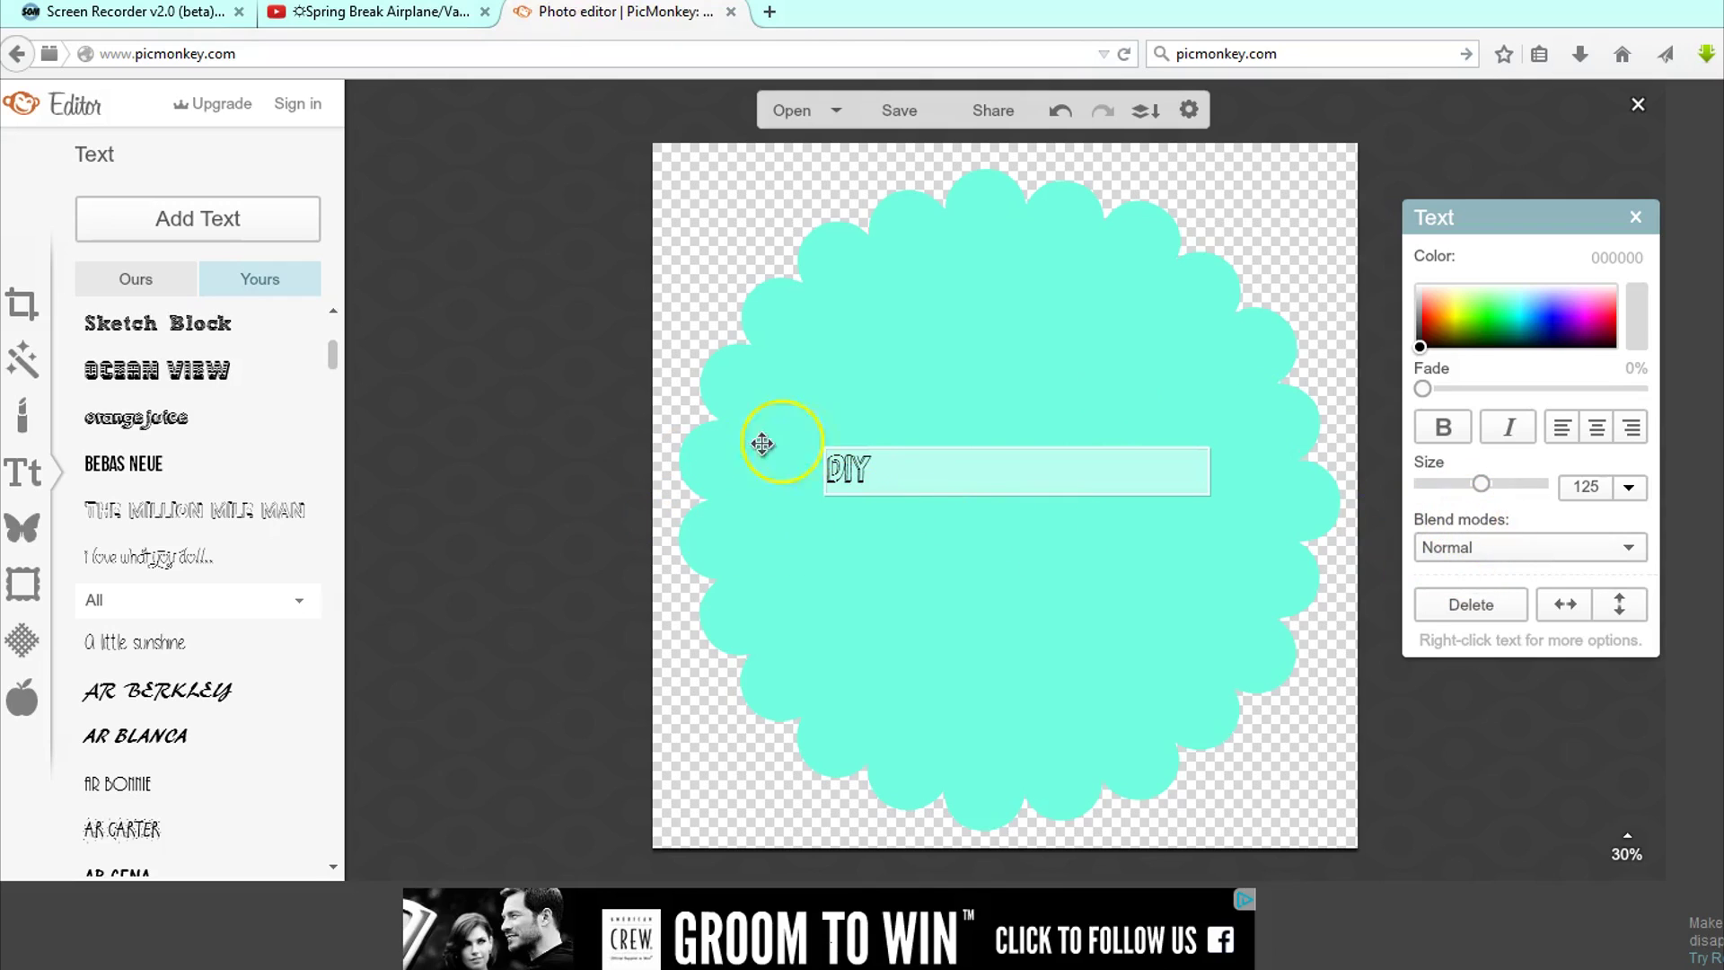
Add a second text box reading ROOM DECOR in Bebas Neue
left_click(213, 218)
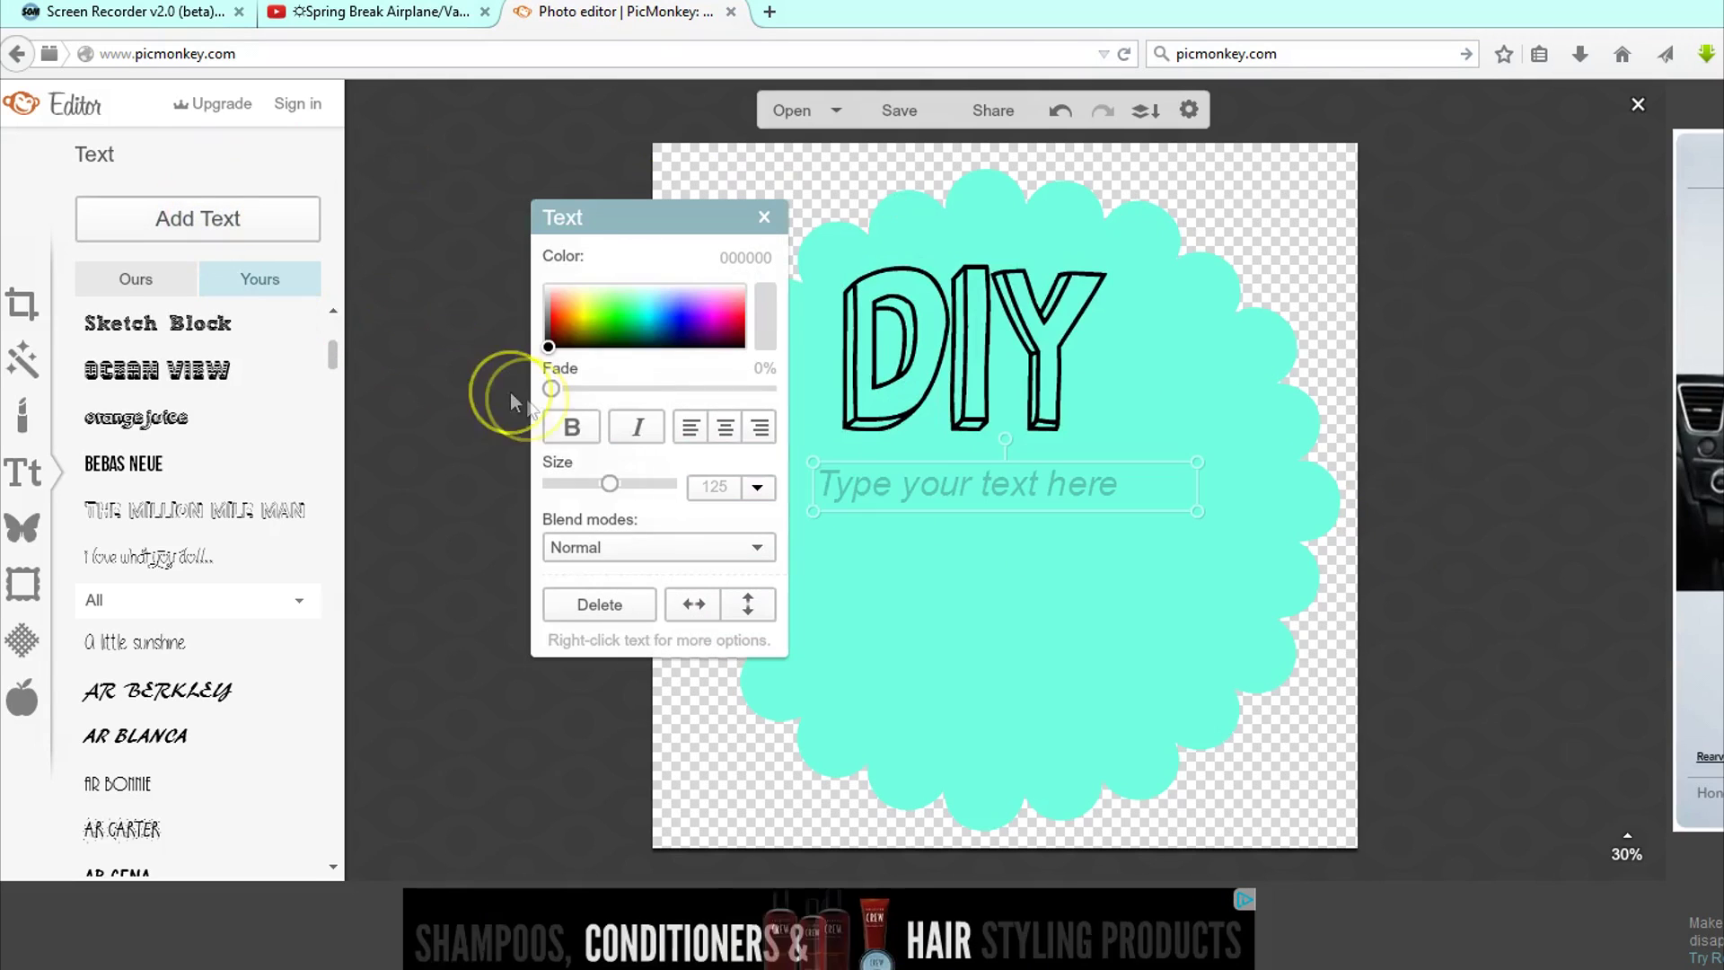
left_click(854, 487)
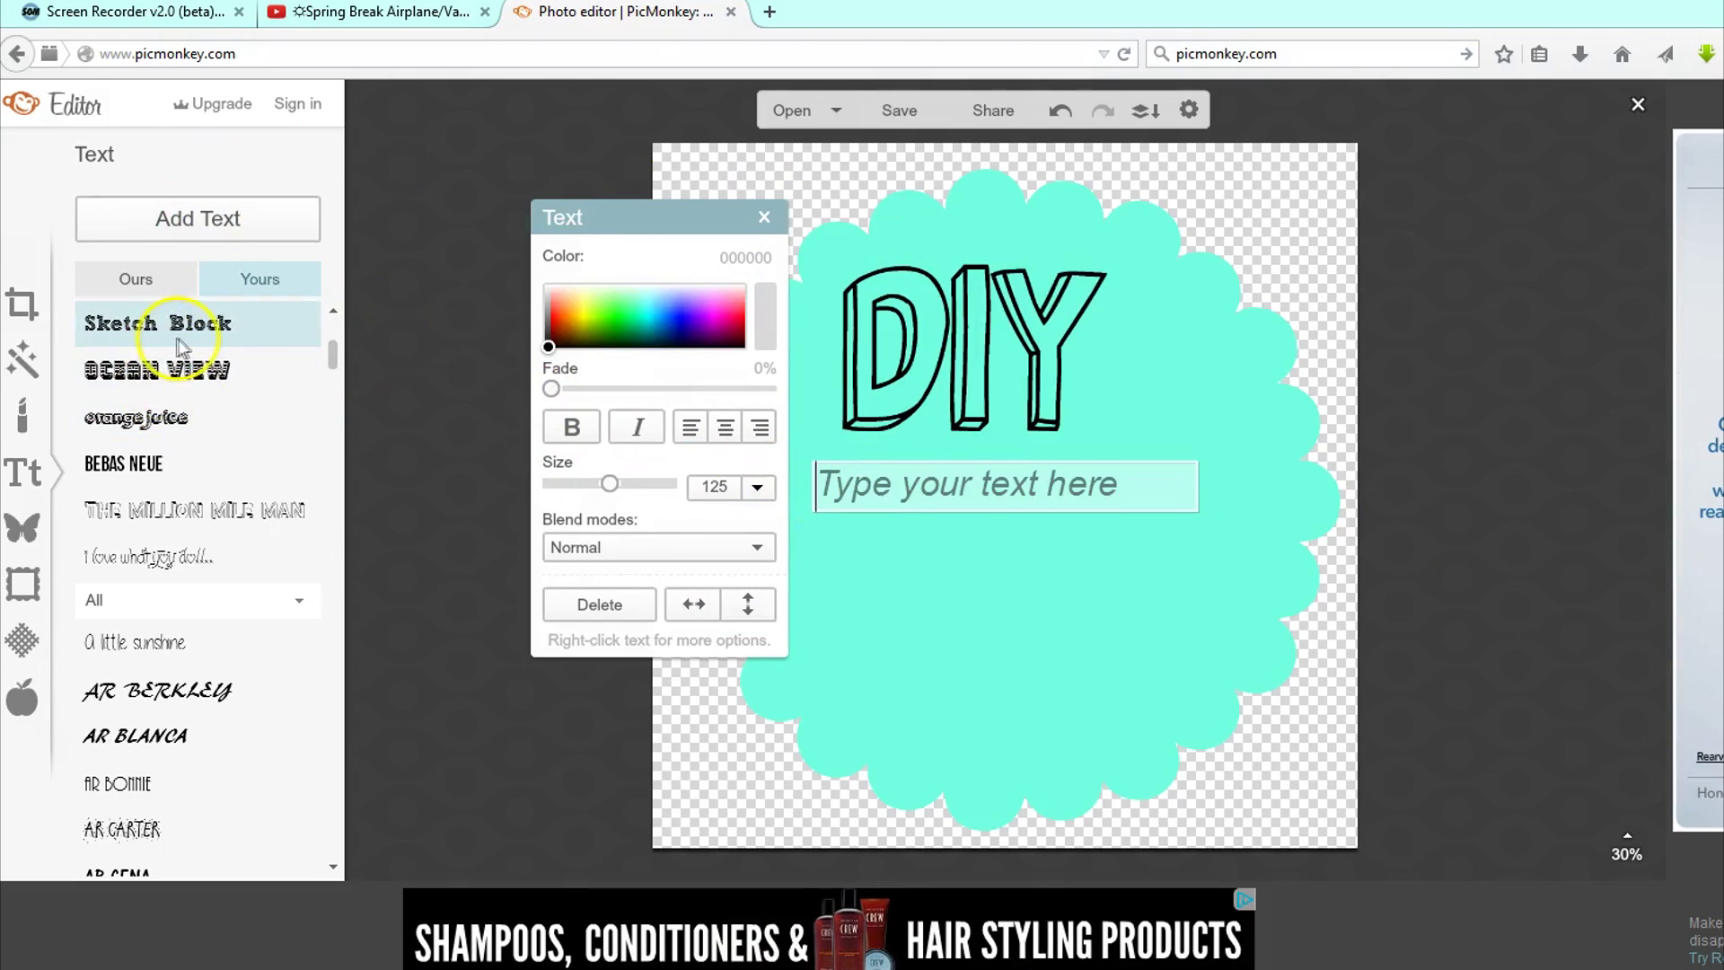
left_click(216, 464)
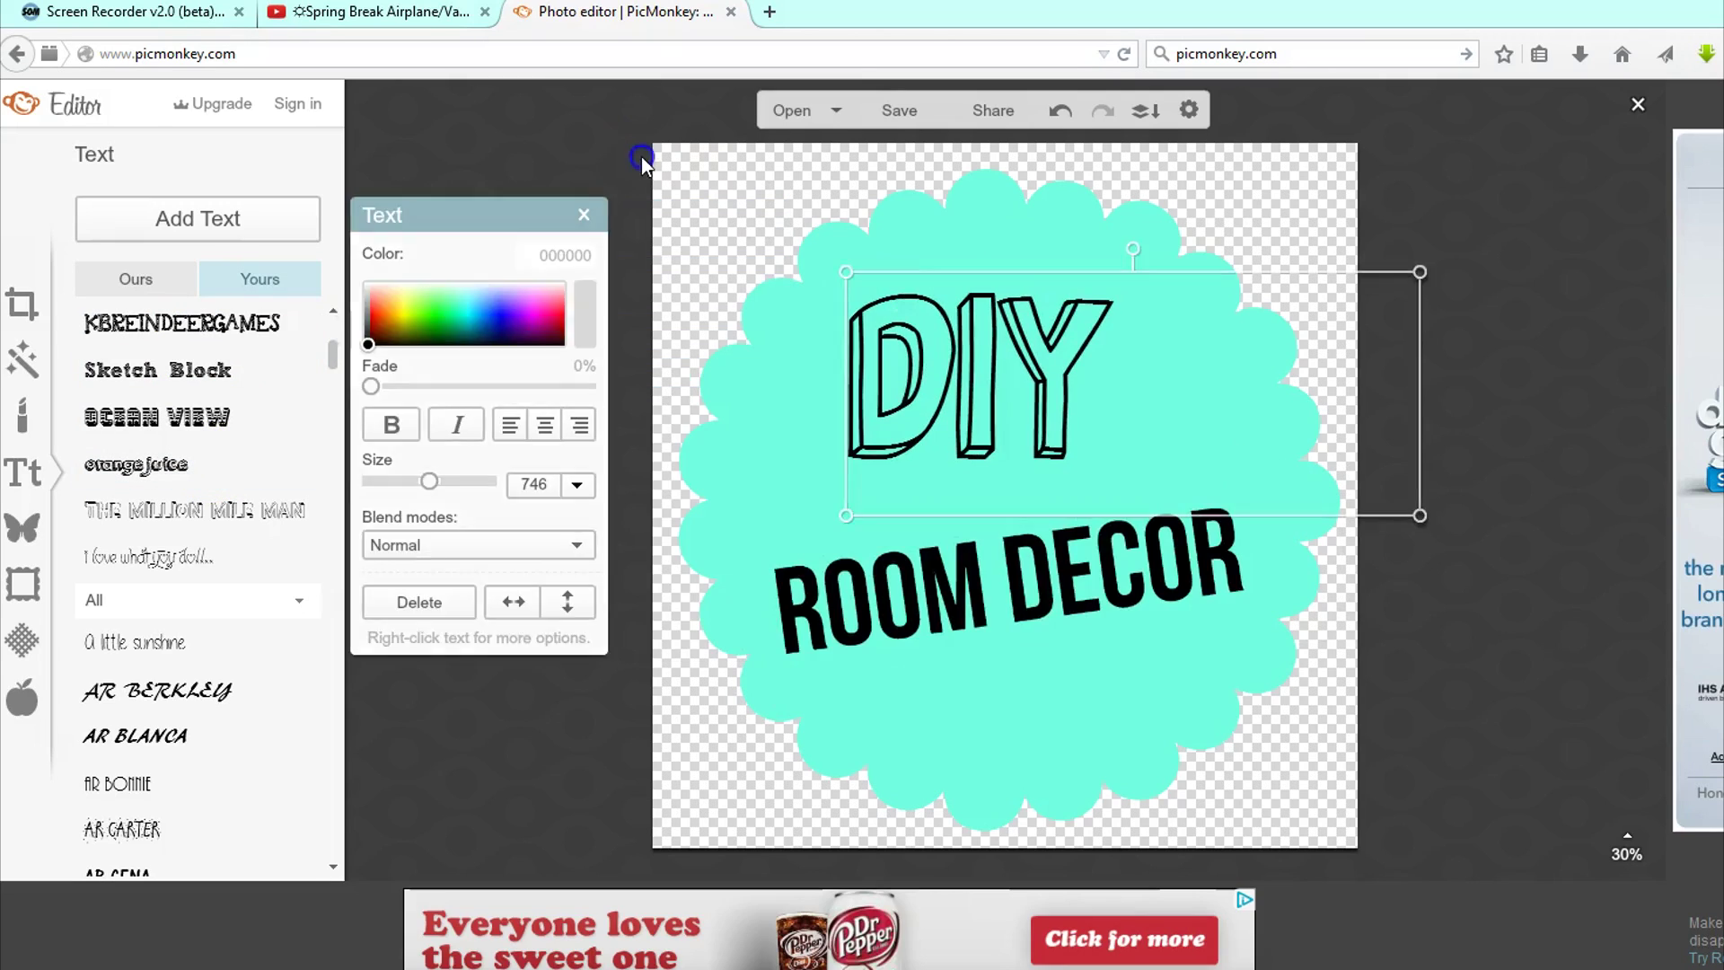
left_click(641, 156)
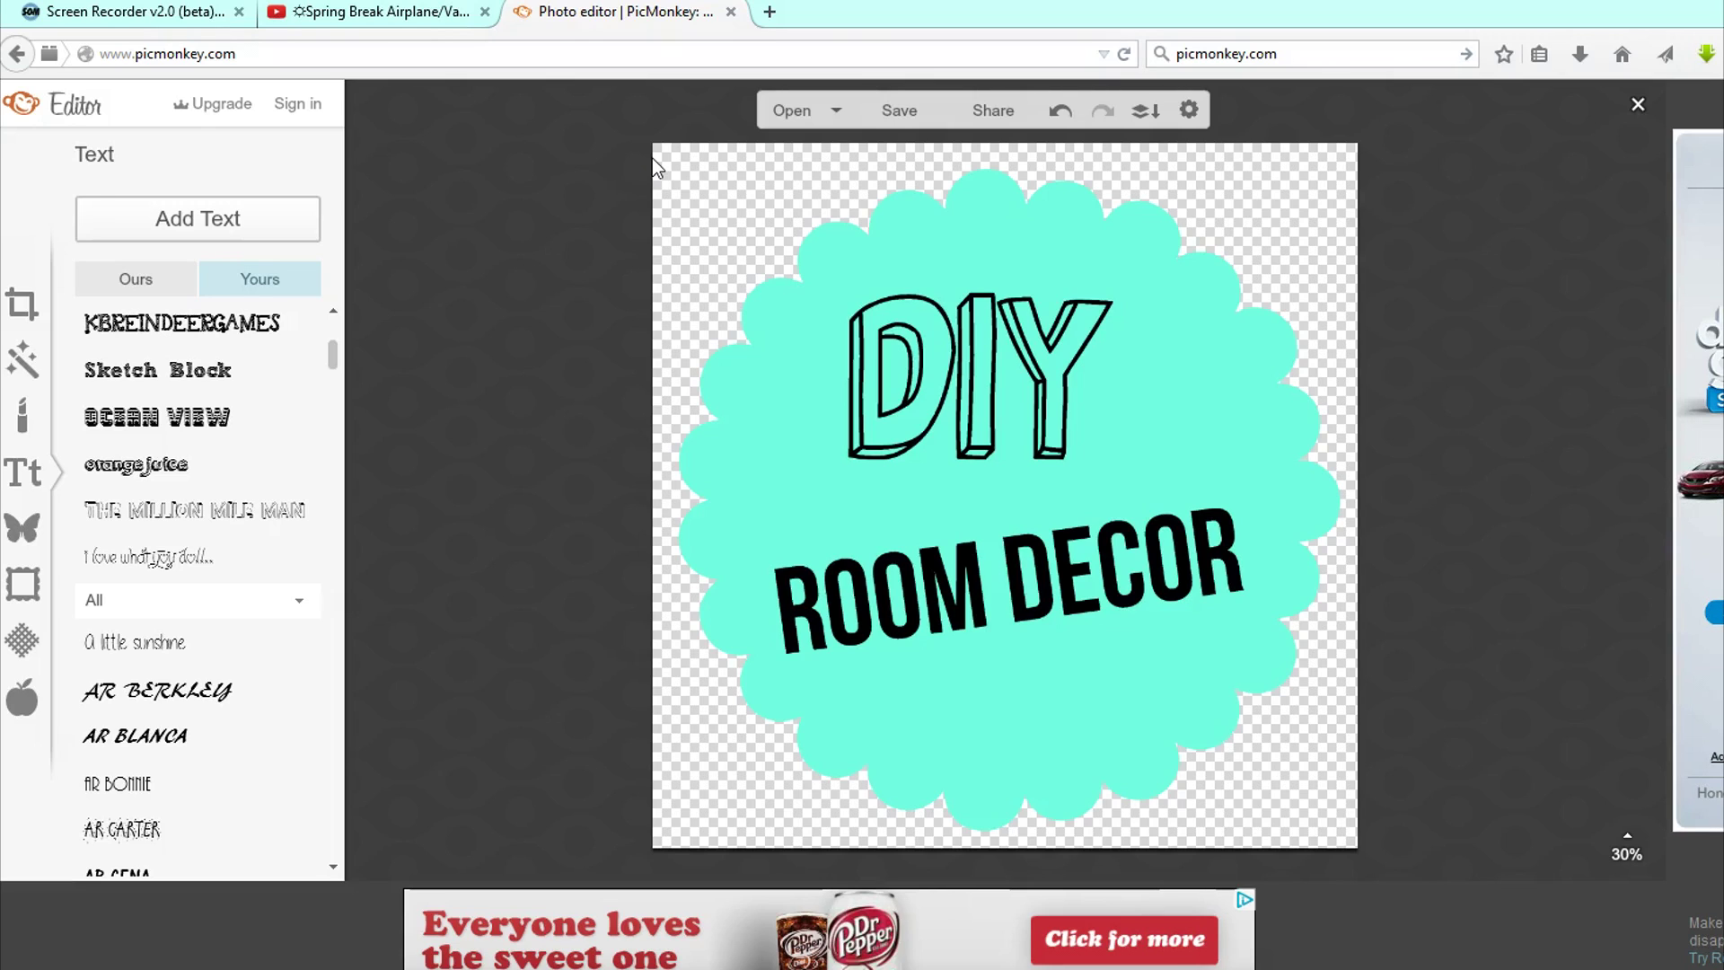
Set up the Draw effect with a white brush, 0% hardness and size 72
left_click(32, 369)
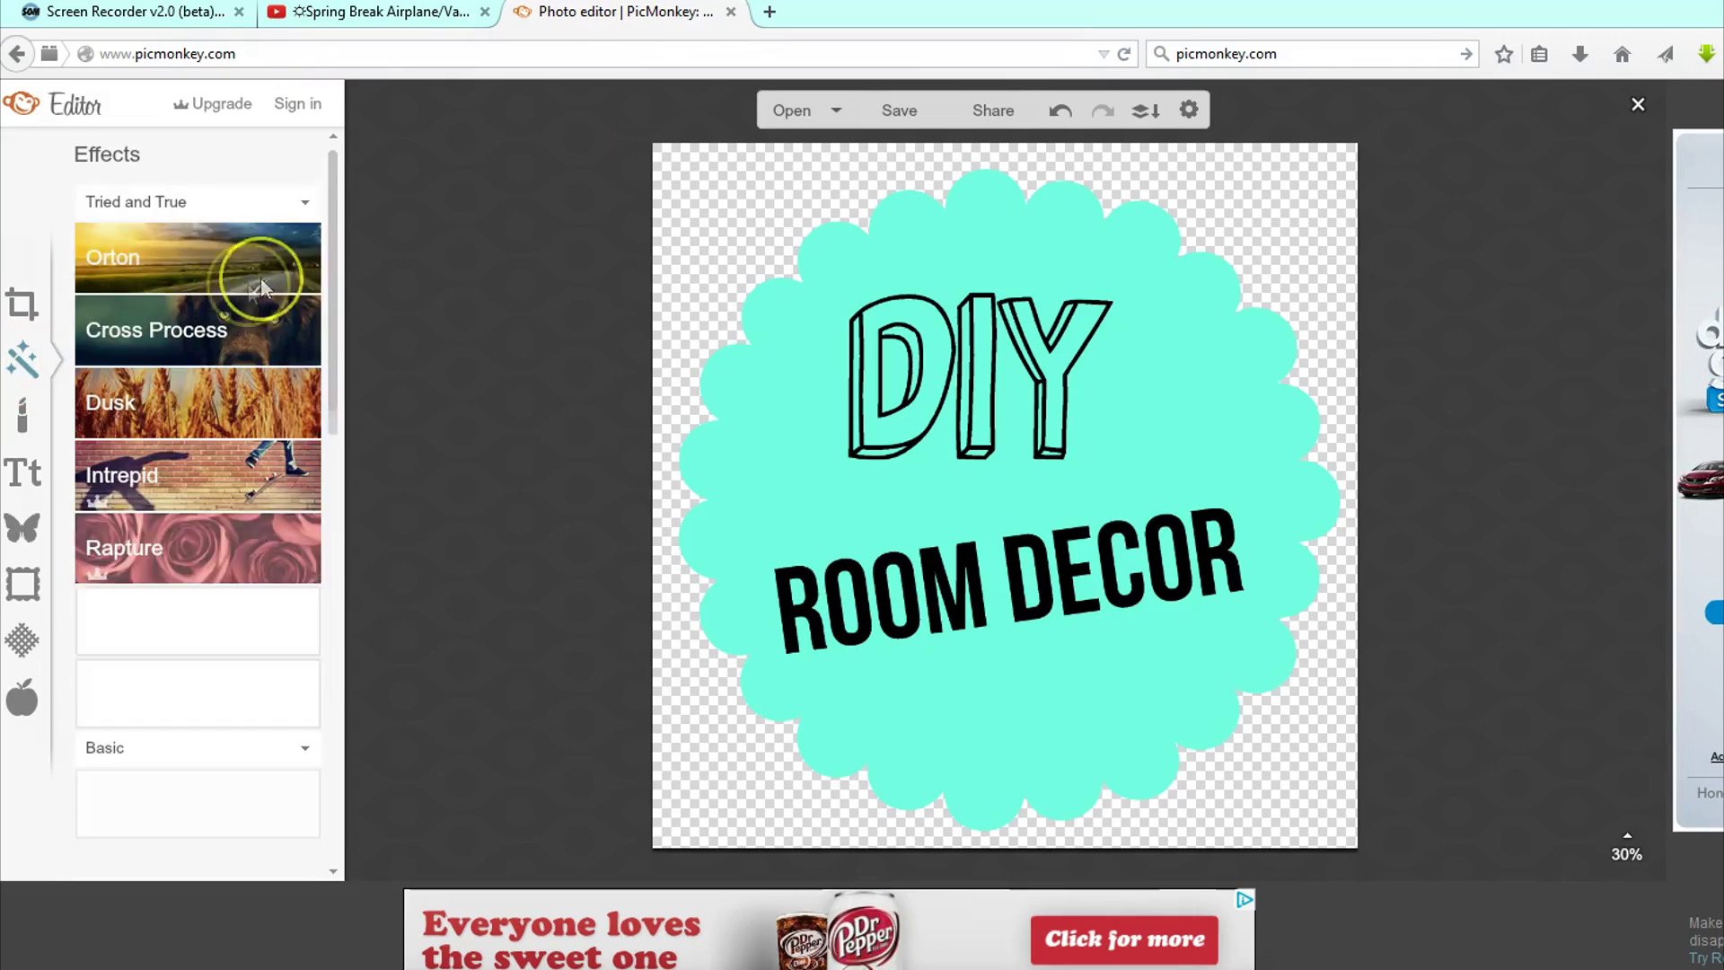
mouse_move(331, 219)
left_mouse_down()
mouse_move(356, 608)
mouse_move(334, 732)
left_mouse_up()
left_click(247, 648)
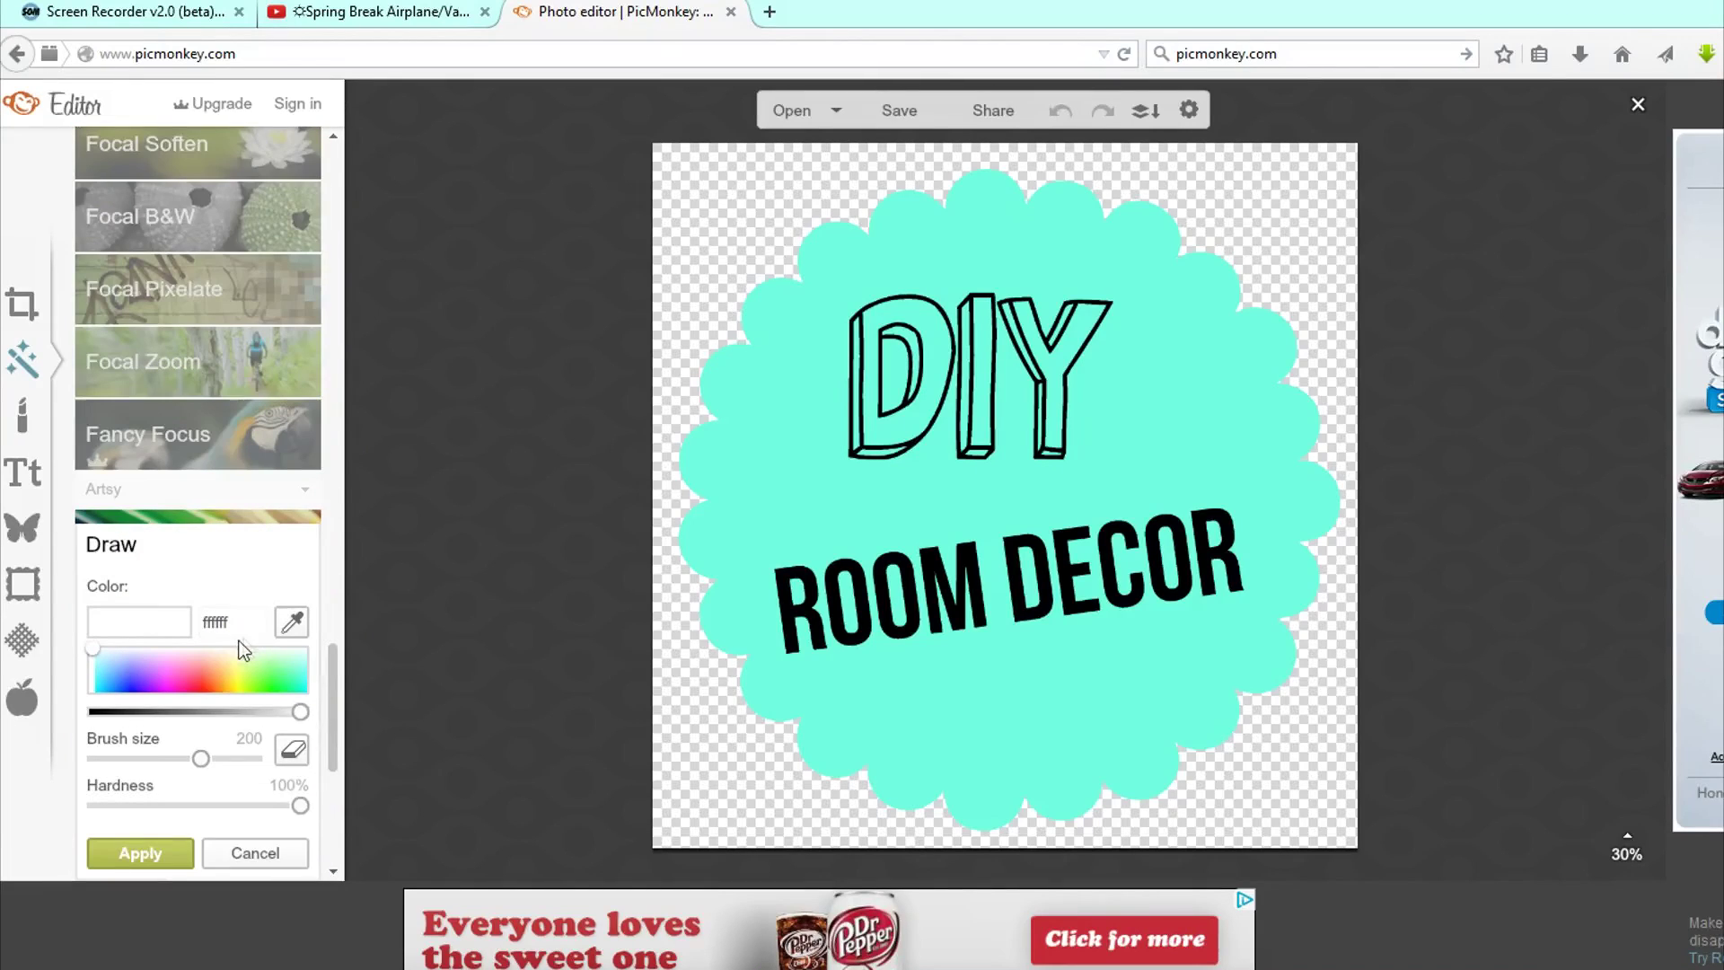
left_click_drag(305, 807, 93, 805)
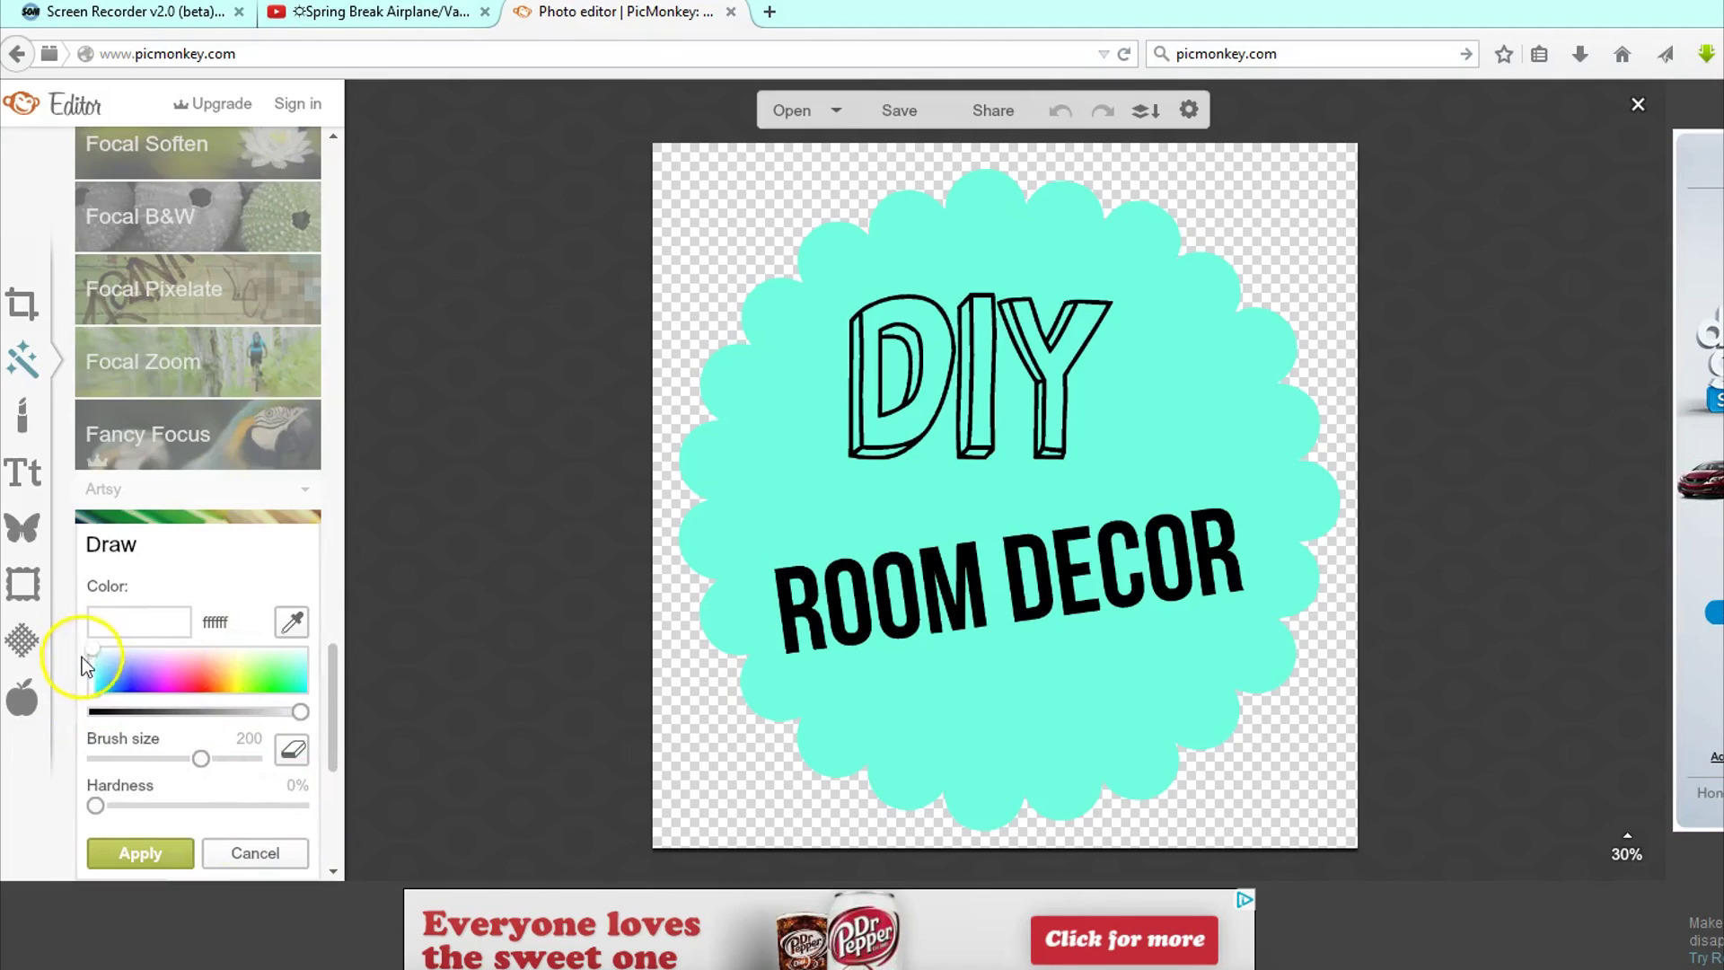
left_click_drag(191, 760, 158, 758)
scroll(564, 732, "up", 4)
scroll(564, 731, "up", 5)
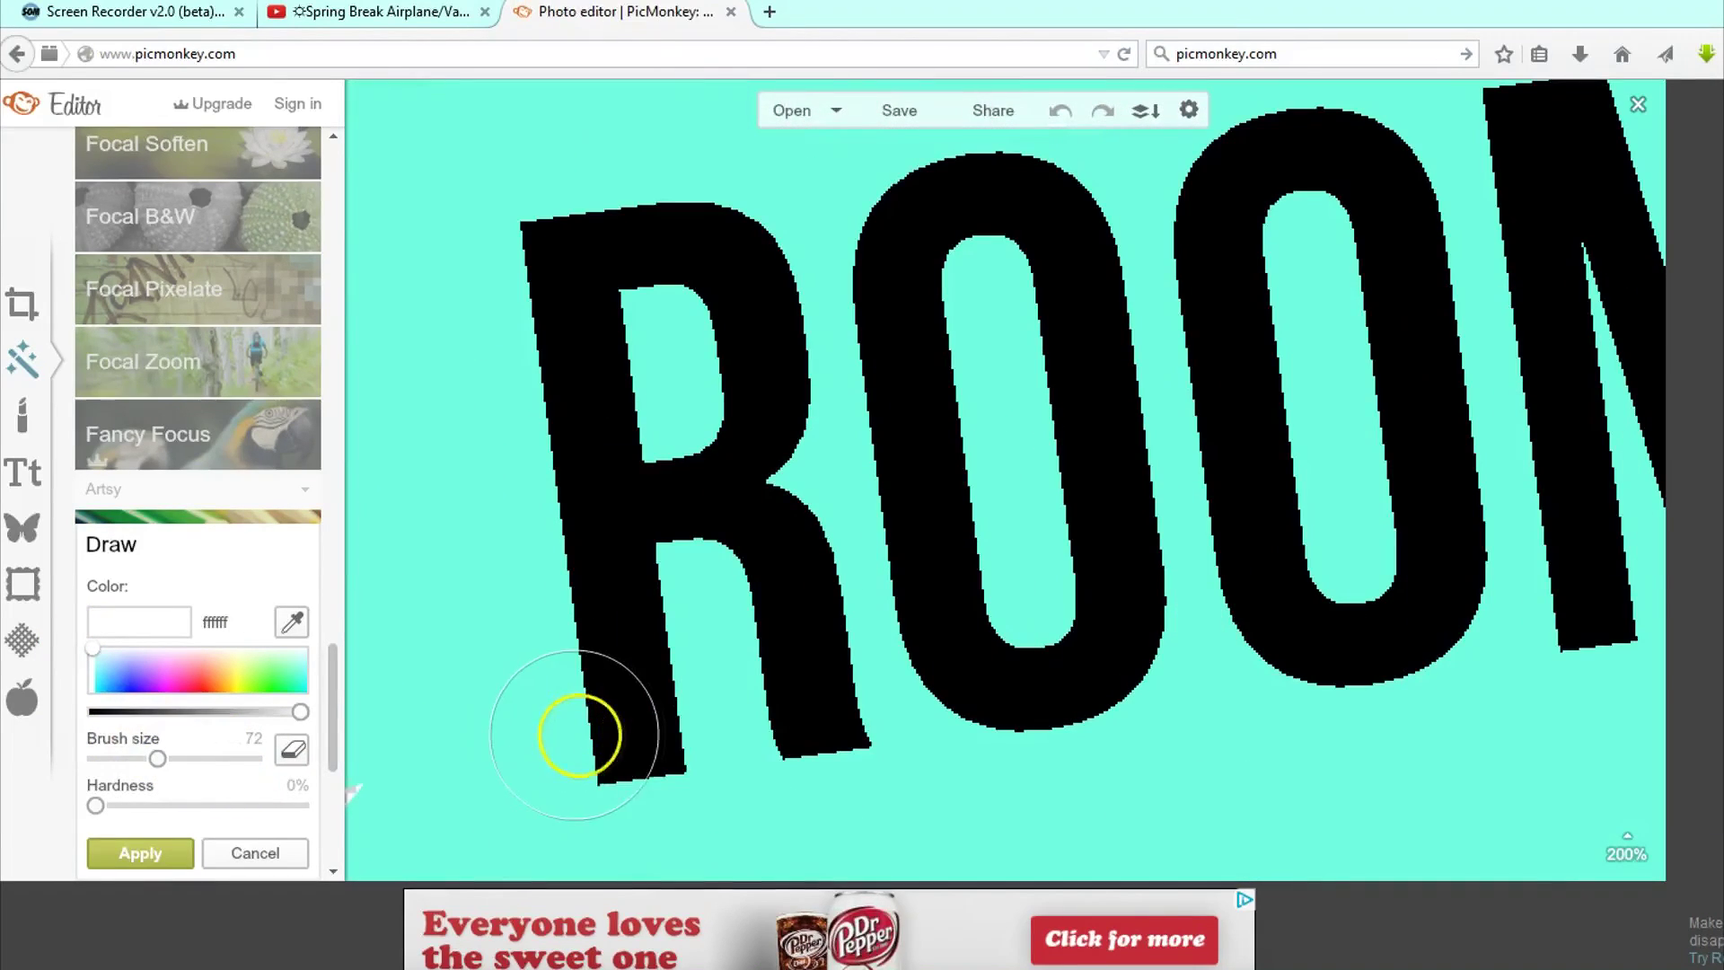
Brush a soft white glow around the R and first O of ROOM DECOR
mouse_move(636, 742)
left_mouse_down()
mouse_move(576, 436)
mouse_move(573, 318)
mouse_move(541, 228)
mouse_move(696, 212)
mouse_move(748, 224)
mouse_move(789, 355)
mouse_move(753, 457)
mouse_move(628, 523)
mouse_move(722, 527)
mouse_move(792, 604)
mouse_move(862, 778)
left_mouse_up()
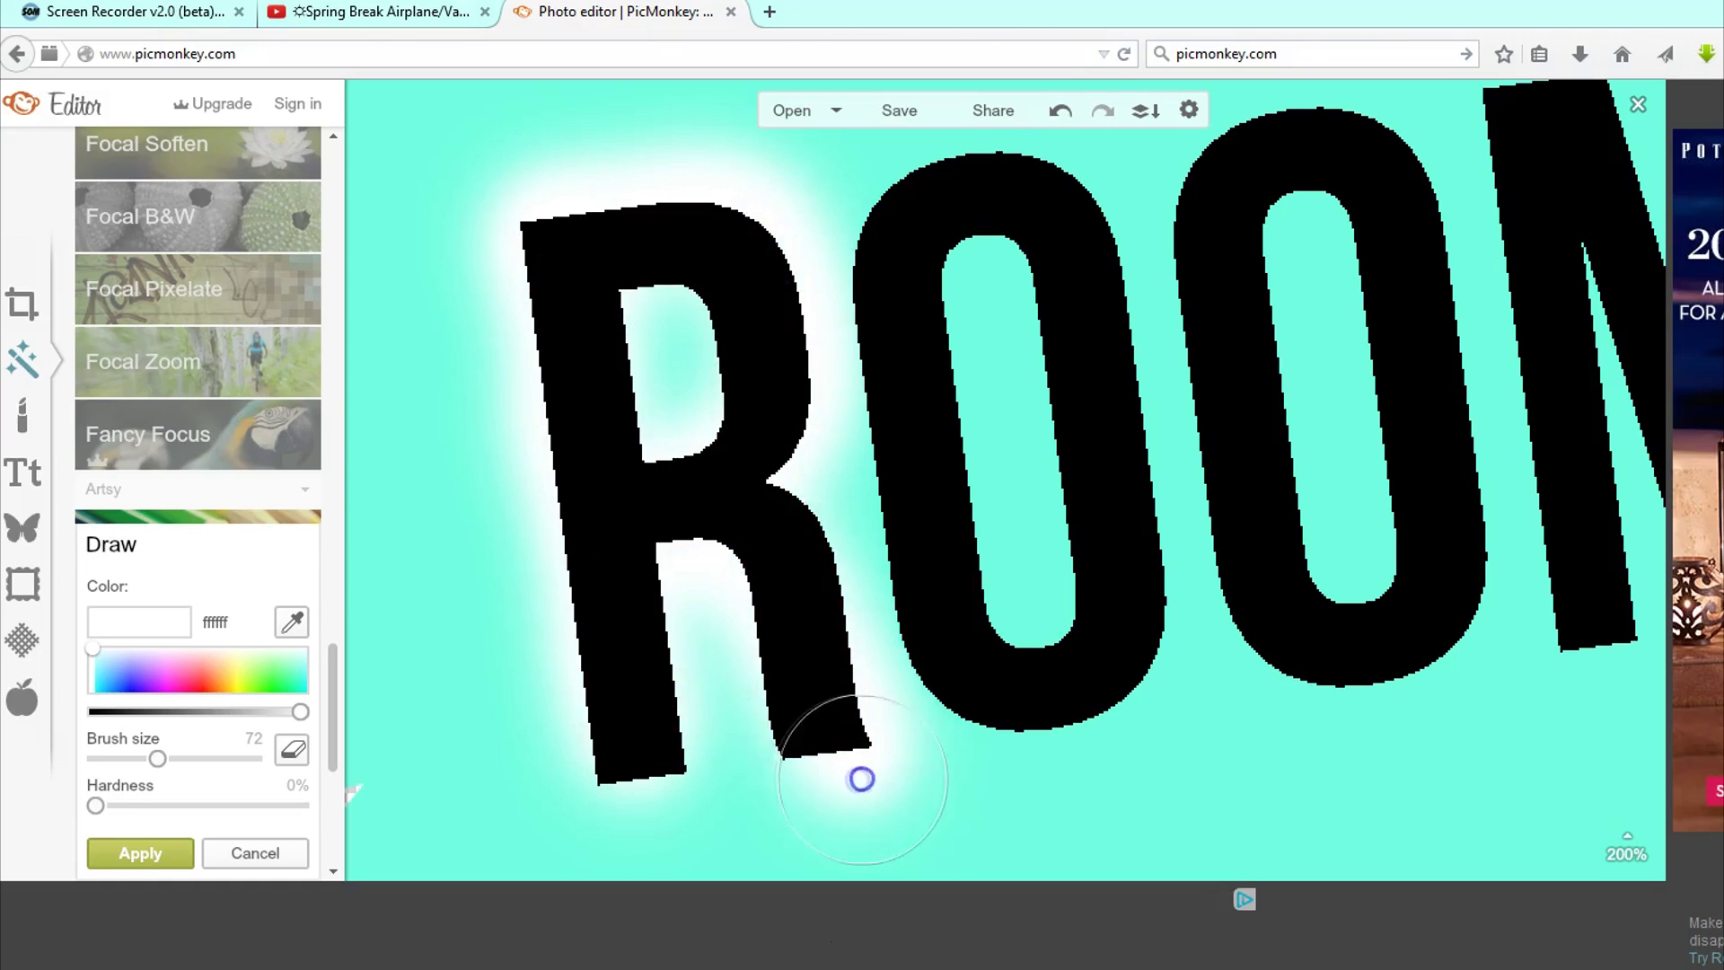
scroll(835, 758, "down", 5)
scroll(788, 691, "up", 3)
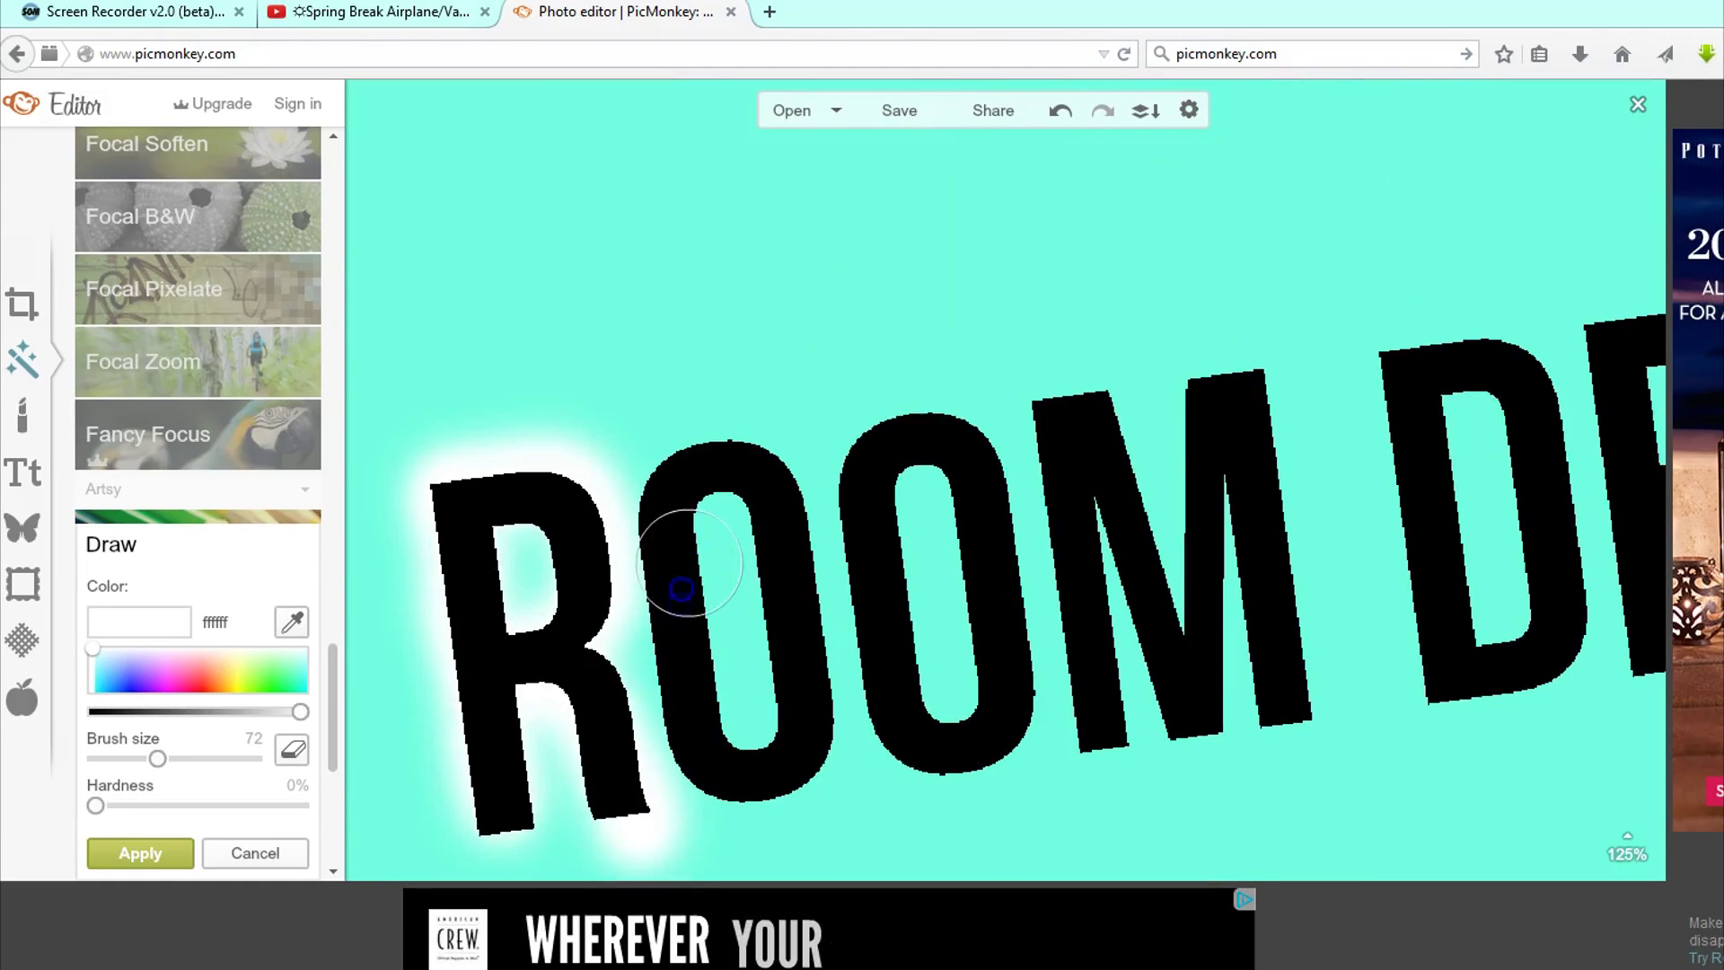
mouse_move(762, 776)
left_mouse_down()
mouse_move(795, 758)
mouse_move(809, 710)
mouse_move(782, 597)
mouse_move(788, 492)
mouse_move(728, 463)
mouse_move(680, 479)
mouse_move(669, 509)
mouse_move(1058, 476)
left_mouse_up()
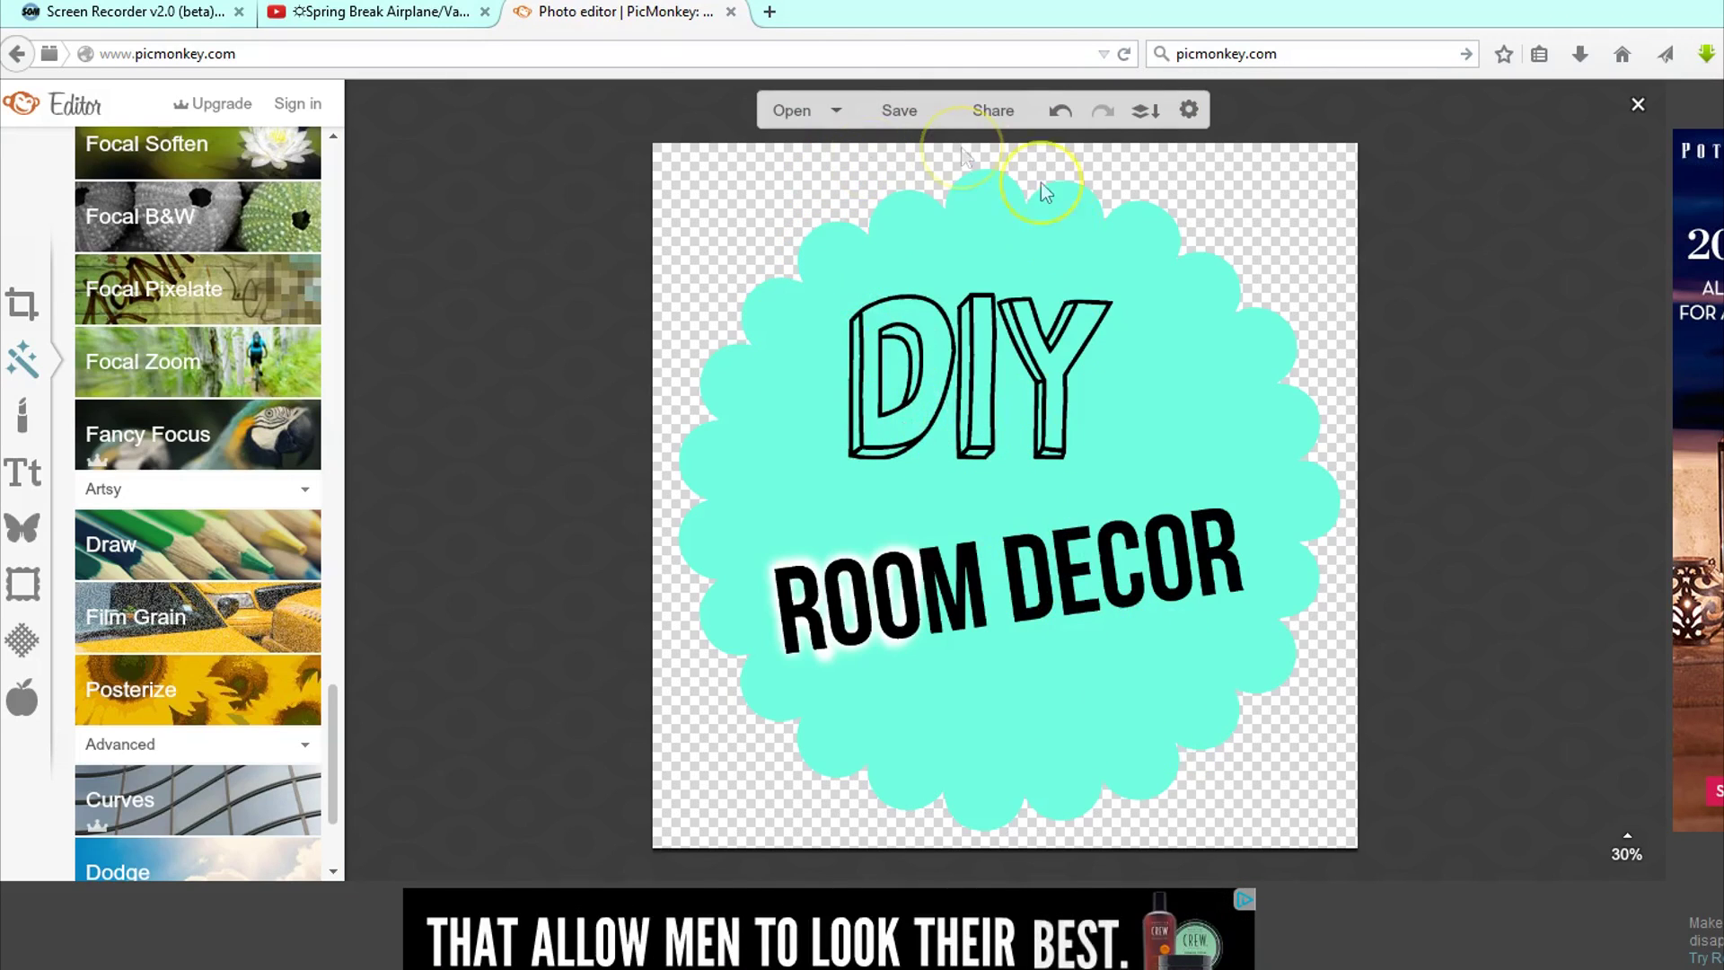
Set the Draw brush to pink ff06b7 at full hardness and size 38
left_click(260, 550)
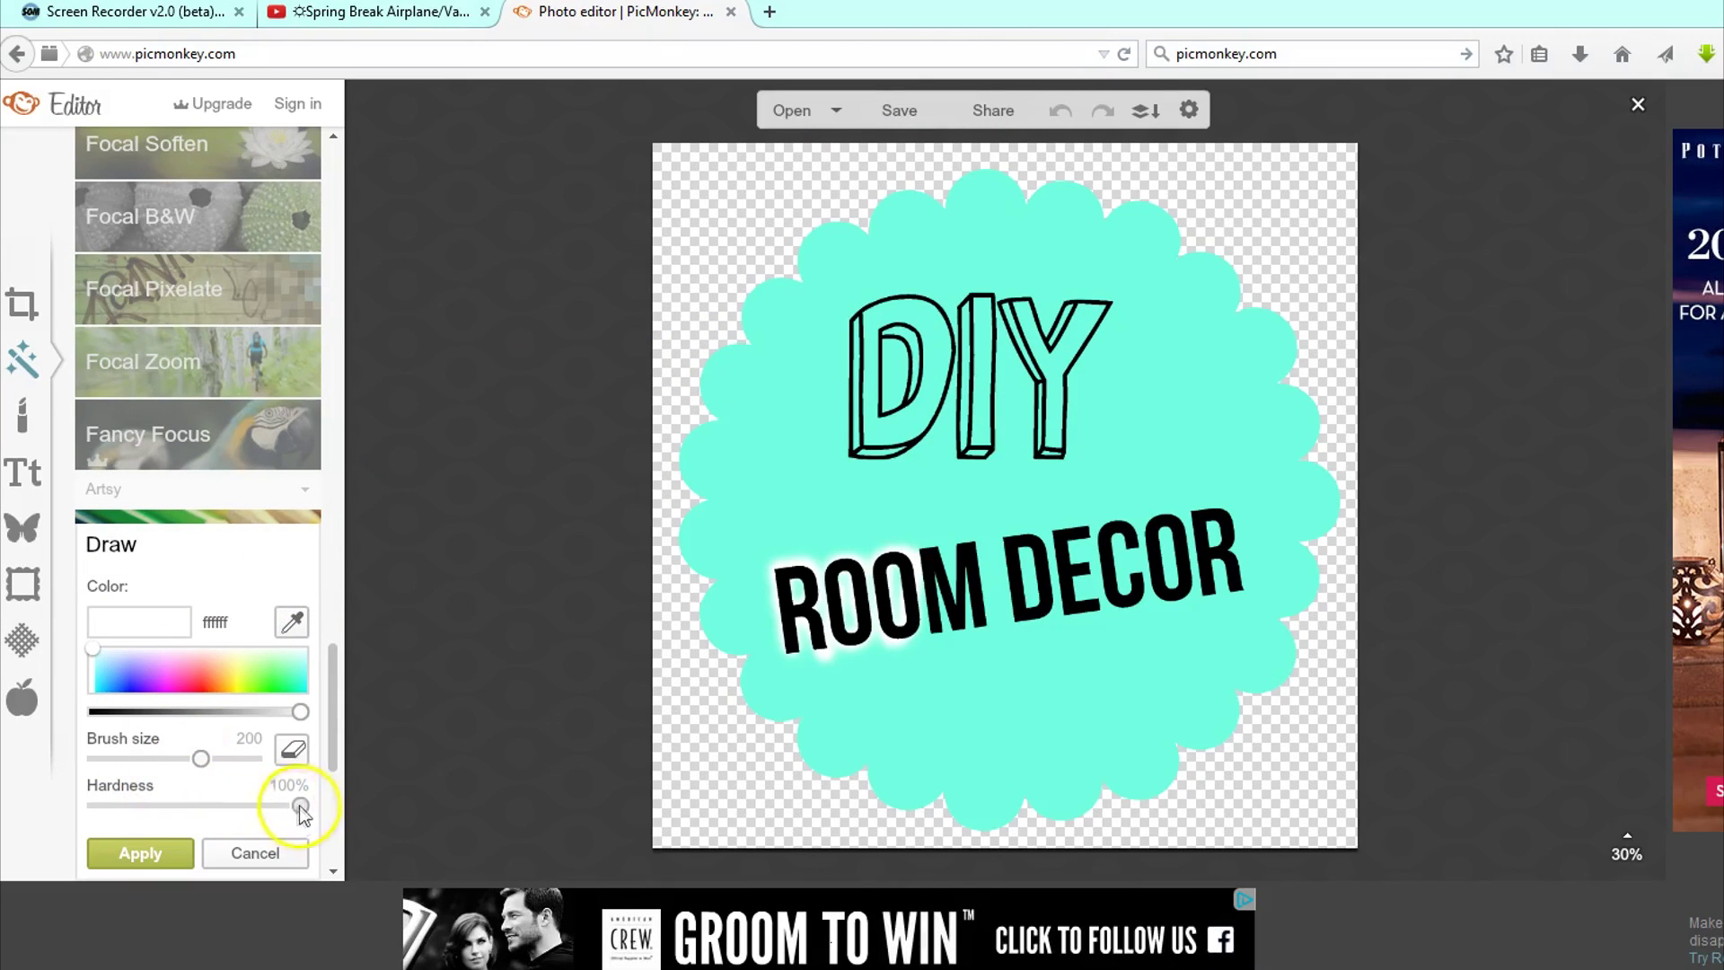
left_click_drag(300, 805, 50, 802)
left_click_drag(104, 659, 155, 690)
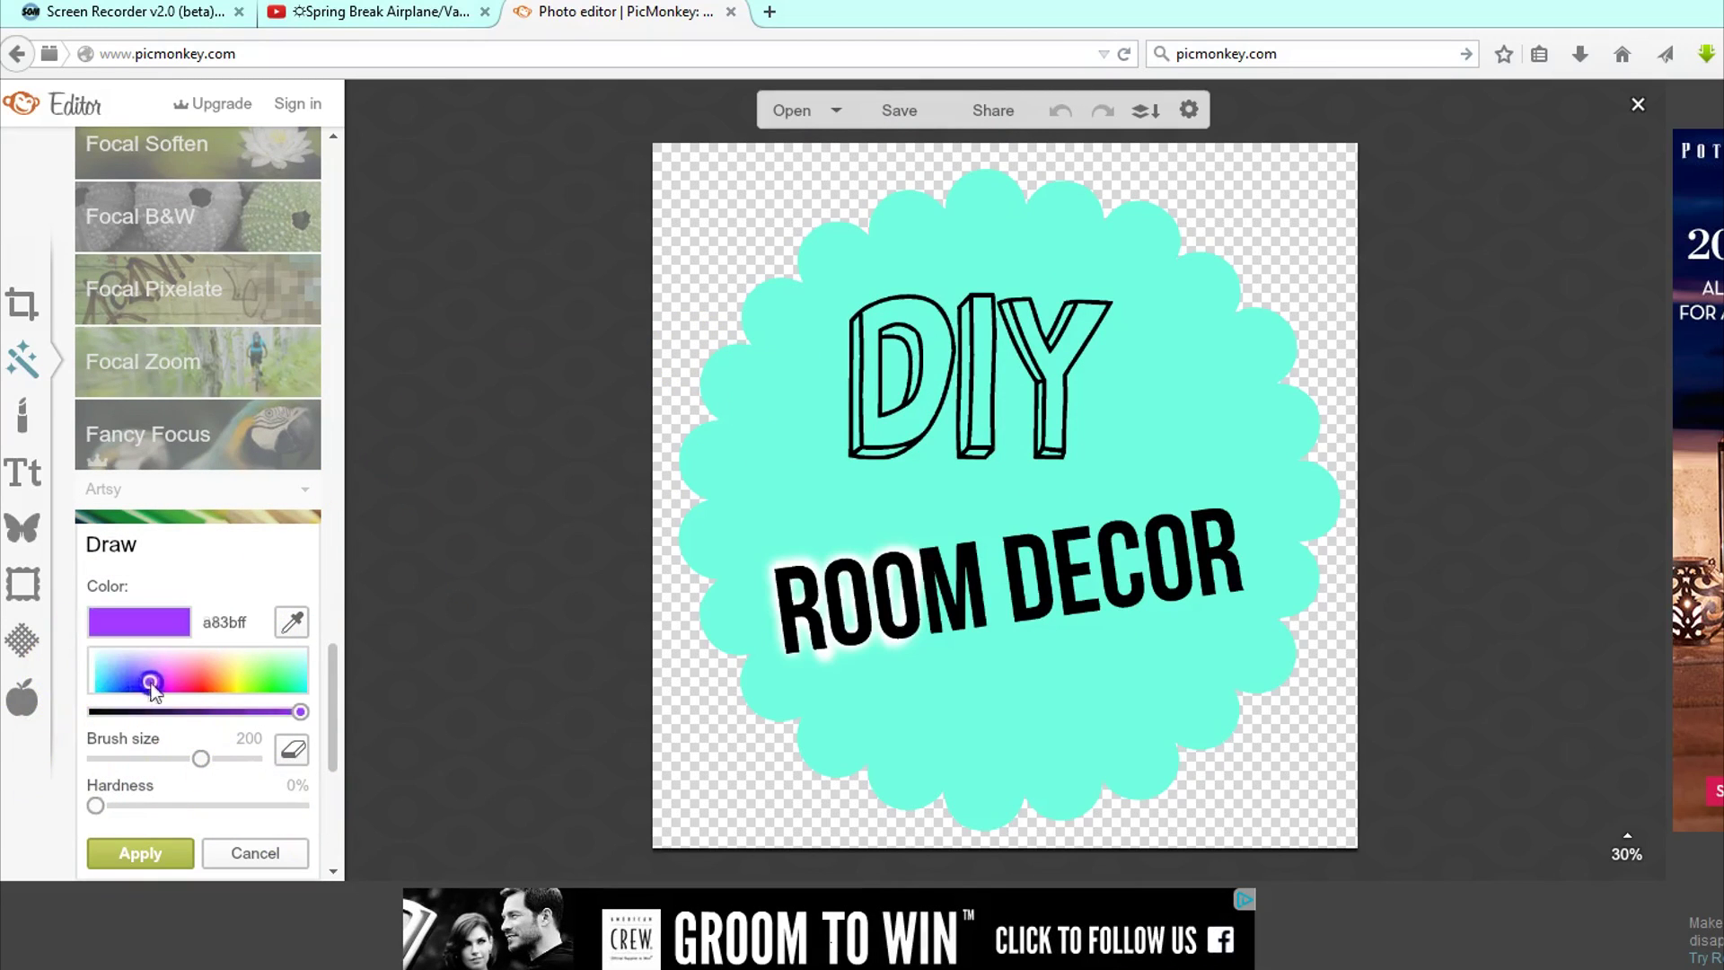
scroll(848, 334, "up", 4)
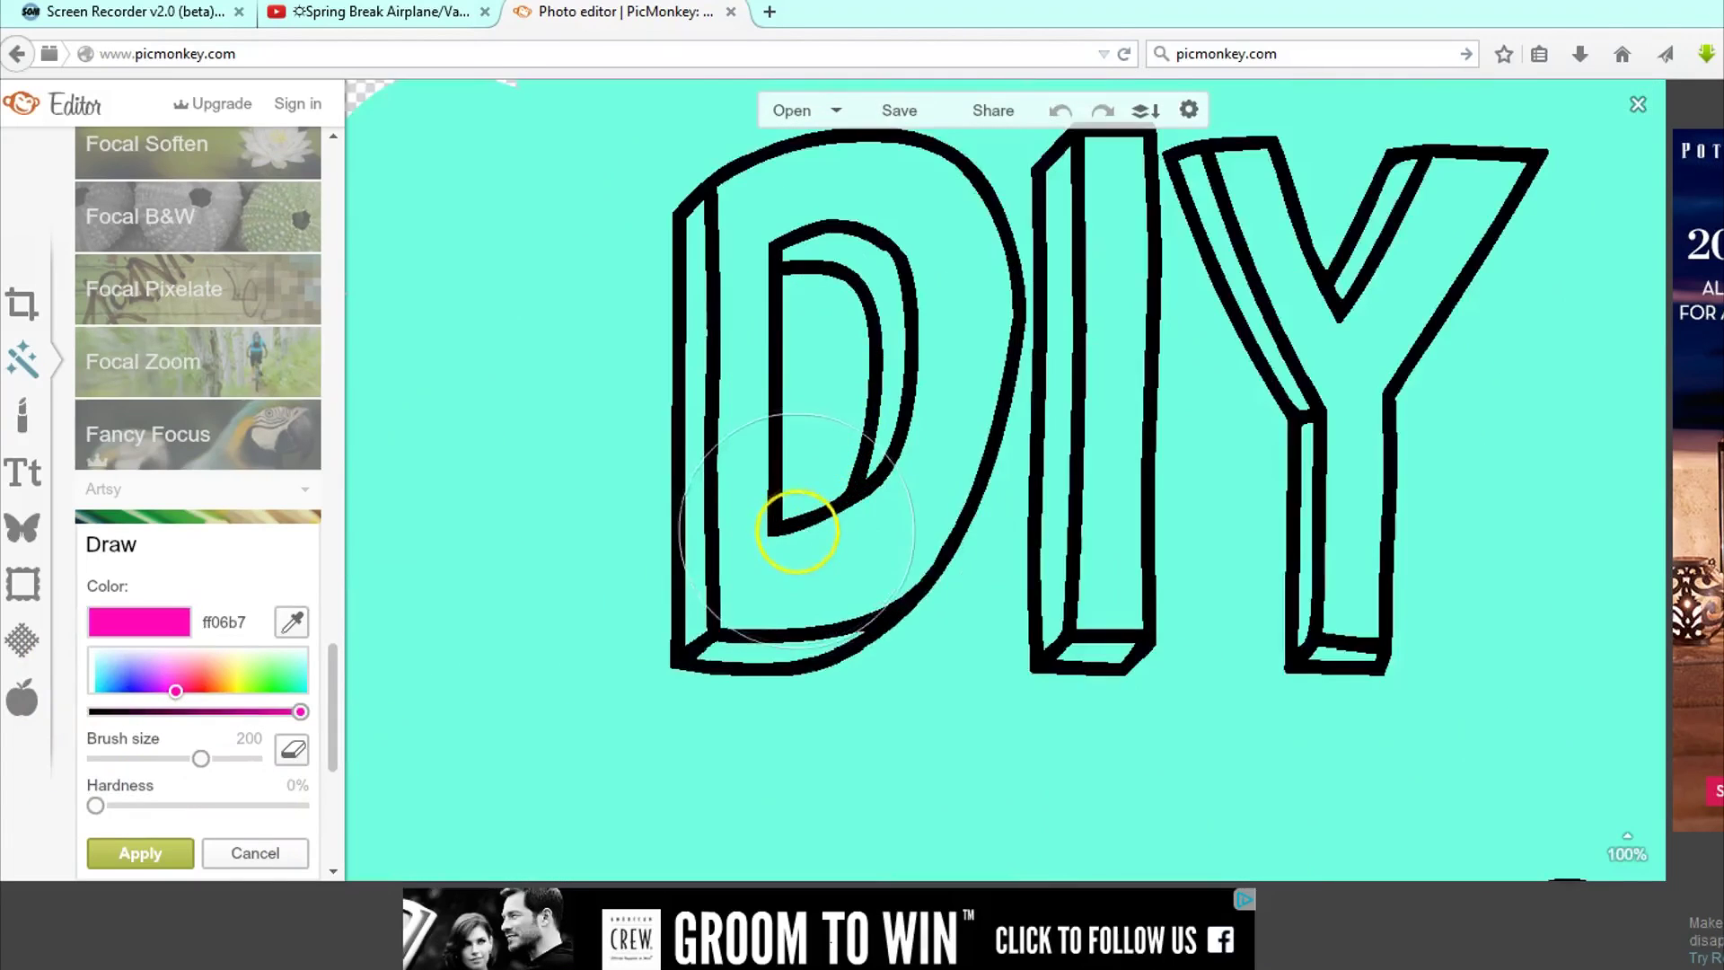
left_click_drag(95, 805, 306, 806)
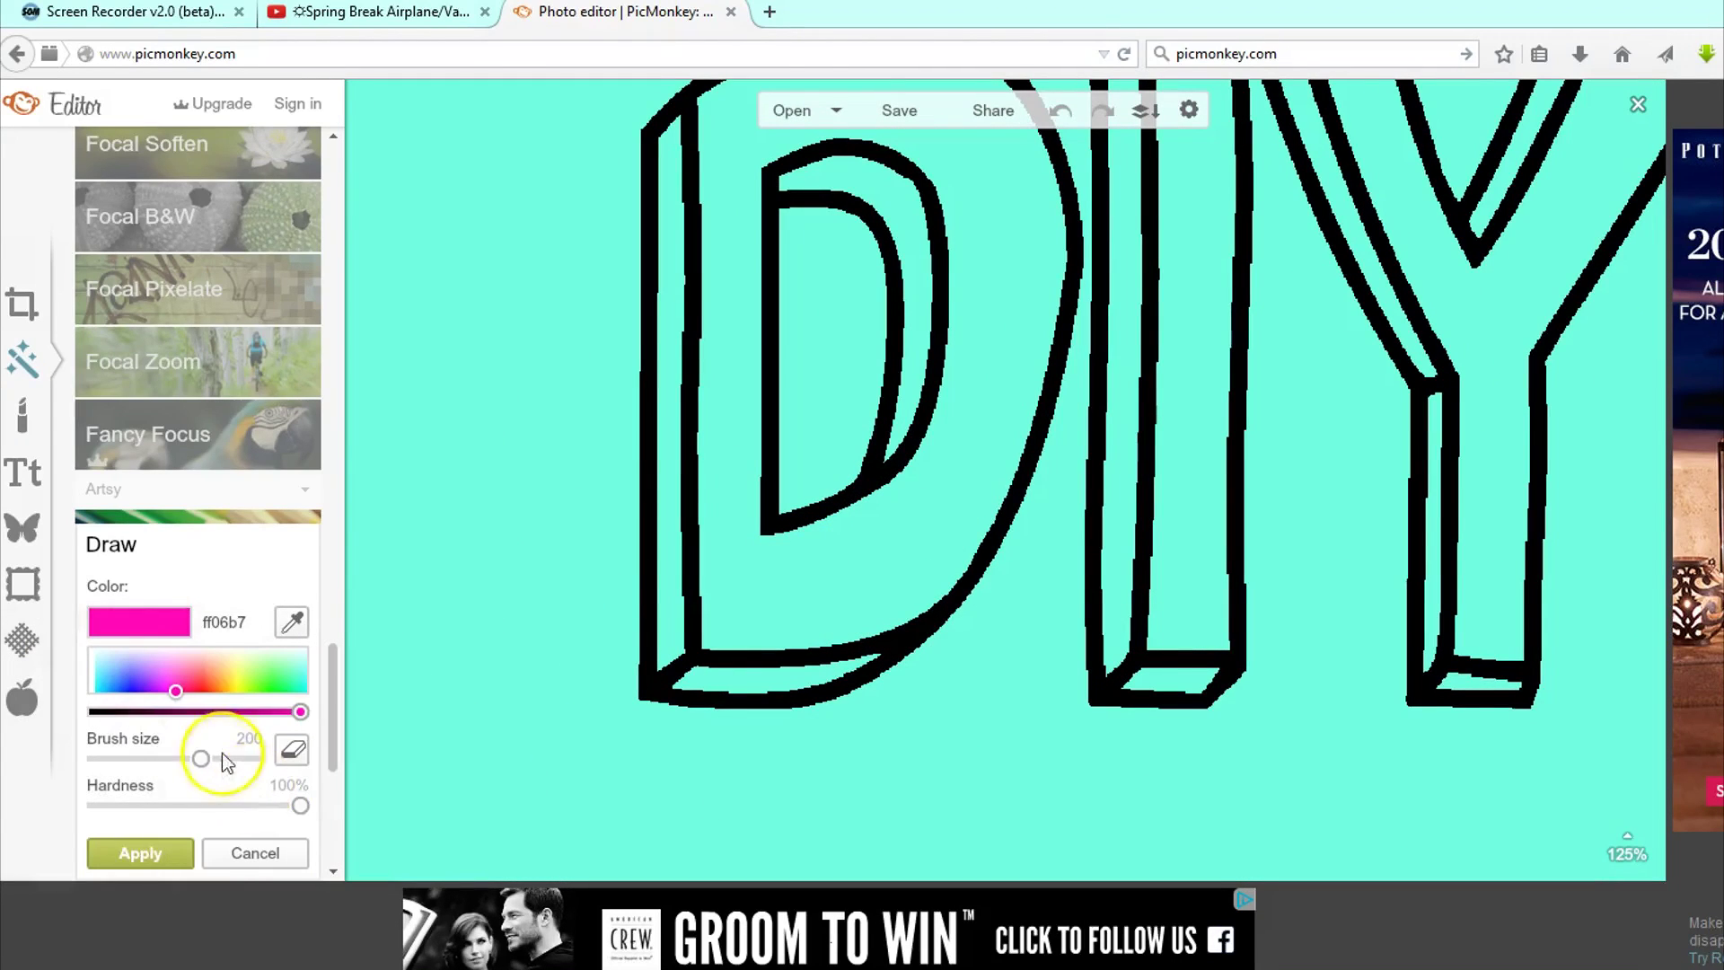
left_click_drag(200, 759, 136, 759)
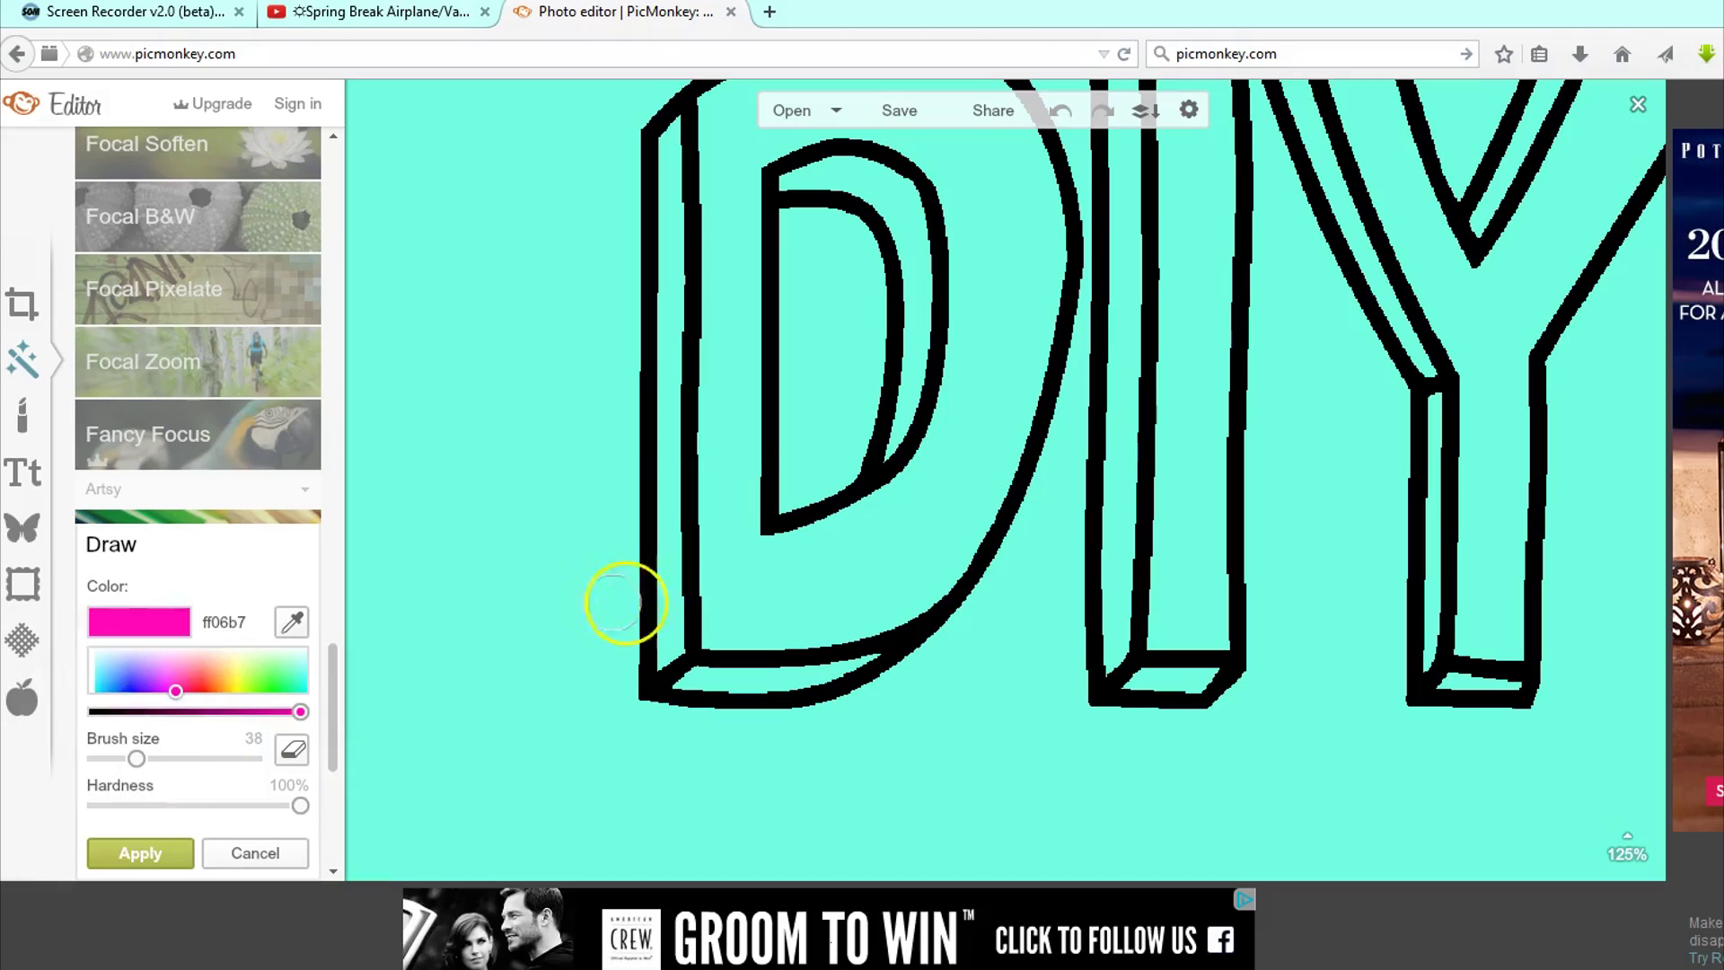
Paint pink inside the lower-left of the D in DIY and apply it
left_click_drag(759, 612, 721, 592)
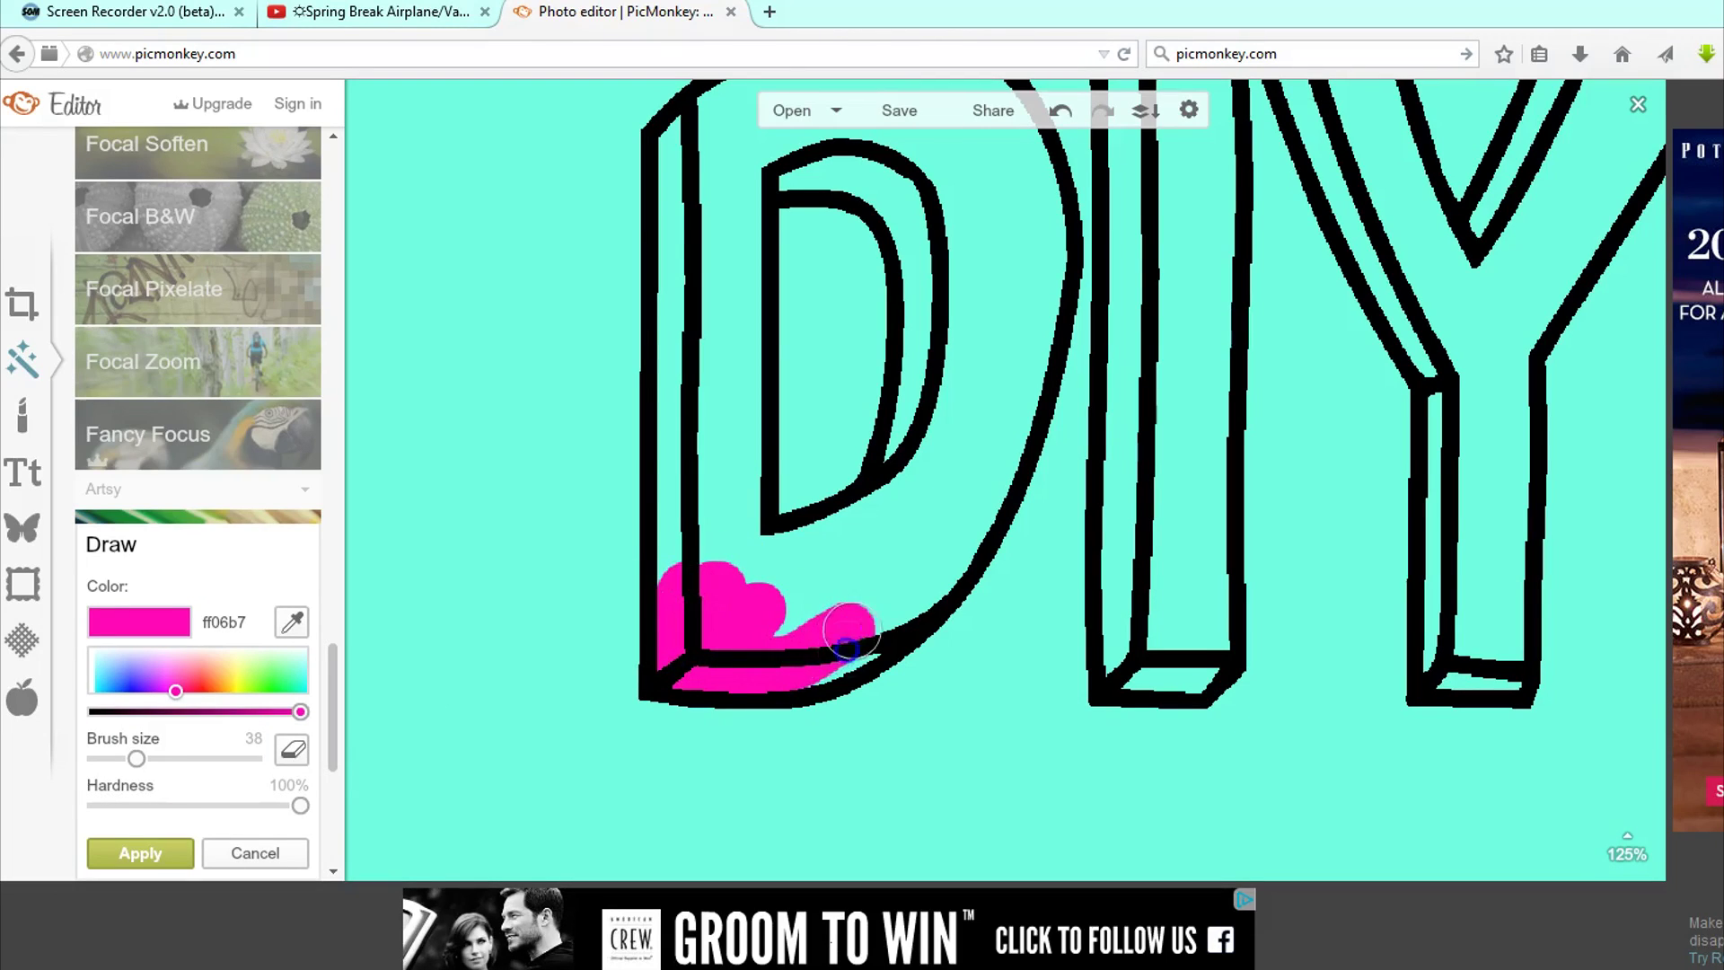
mouse_move(724, 671)
left_mouse_down()
mouse_move(767, 617)
mouse_move(852, 588)
mouse_move(750, 619)
mouse_move(754, 591)
mouse_move(800, 592)
mouse_move(725, 592)
mouse_move(670, 444)
mouse_move(687, 615)
mouse_move(702, 388)
mouse_move(724, 589)
left_mouse_up()
left_click(144, 858)
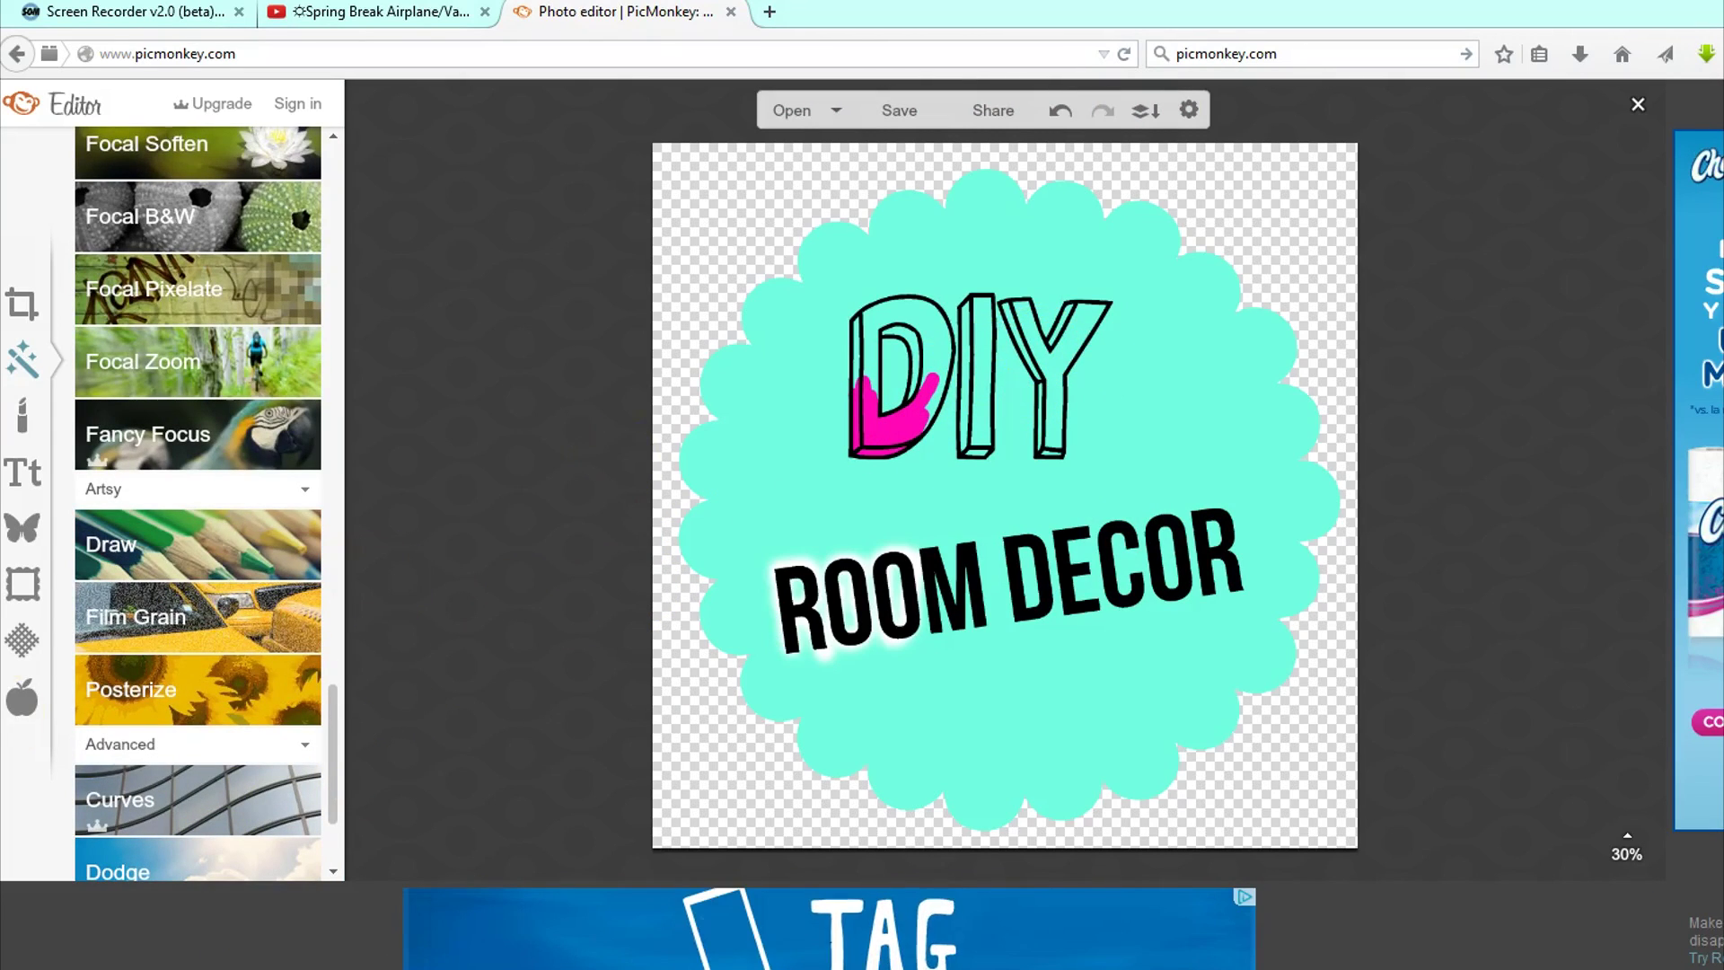
Add a Basic star from the Stars overlays and move it lower on the DIY Room Decor sticker
scroll(117, 485, "up", 5)
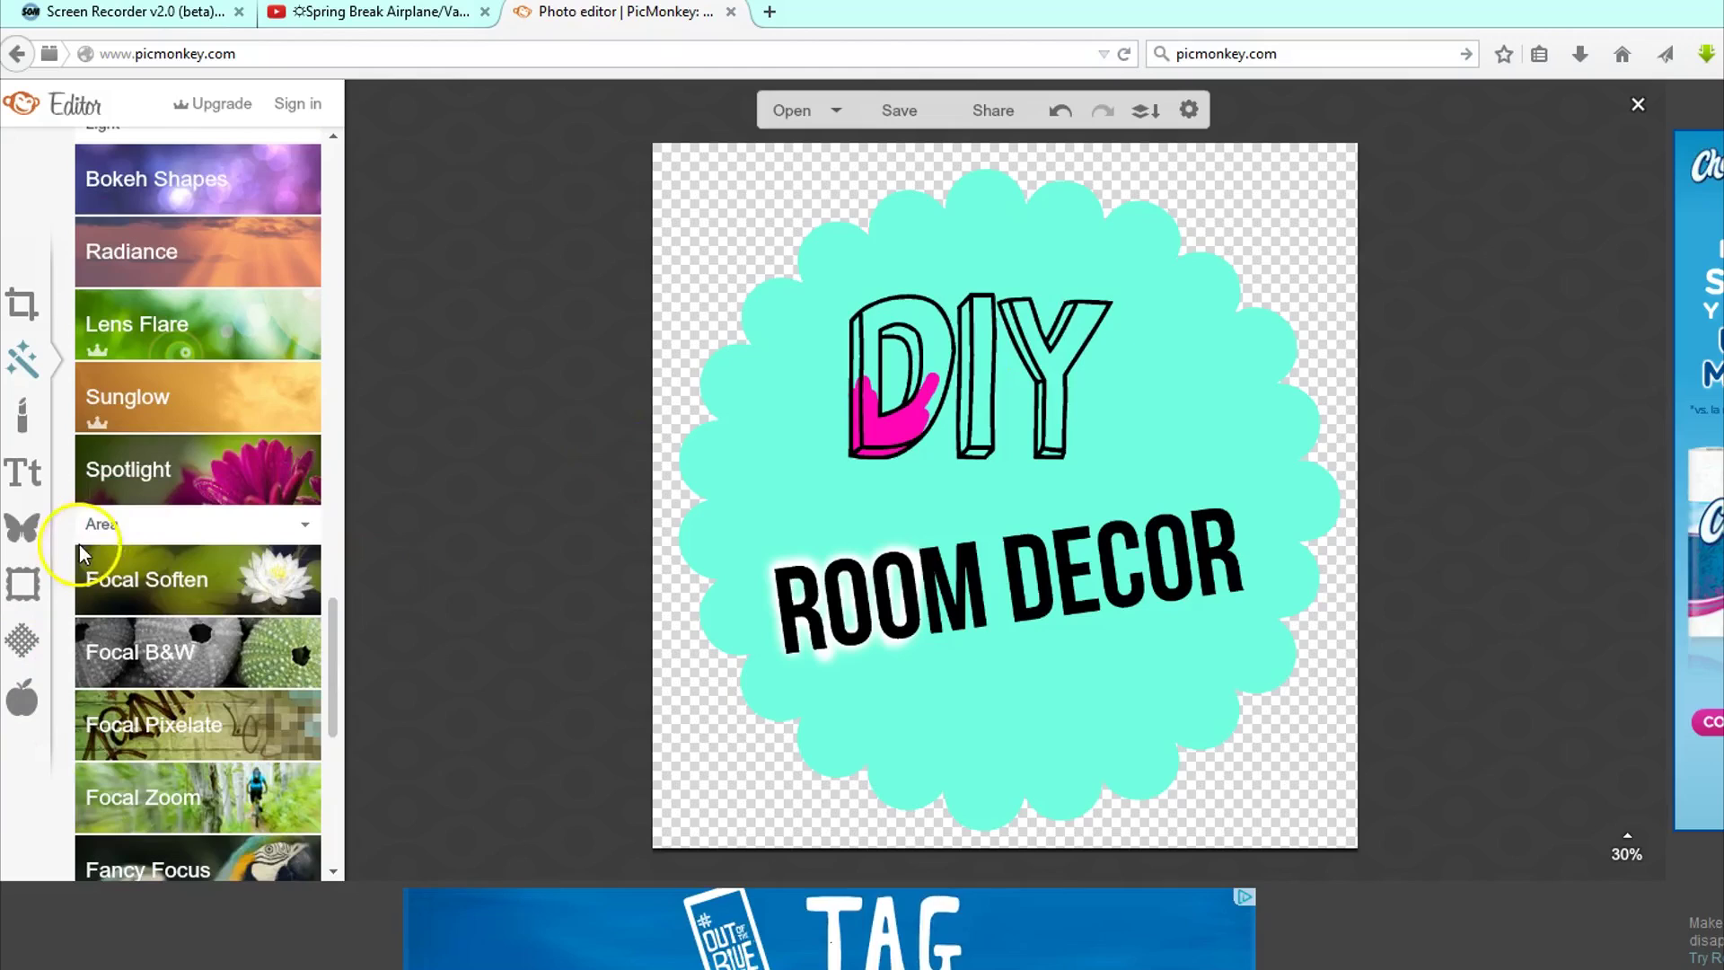
left_click(25, 526)
scroll(191, 541, "down", 8)
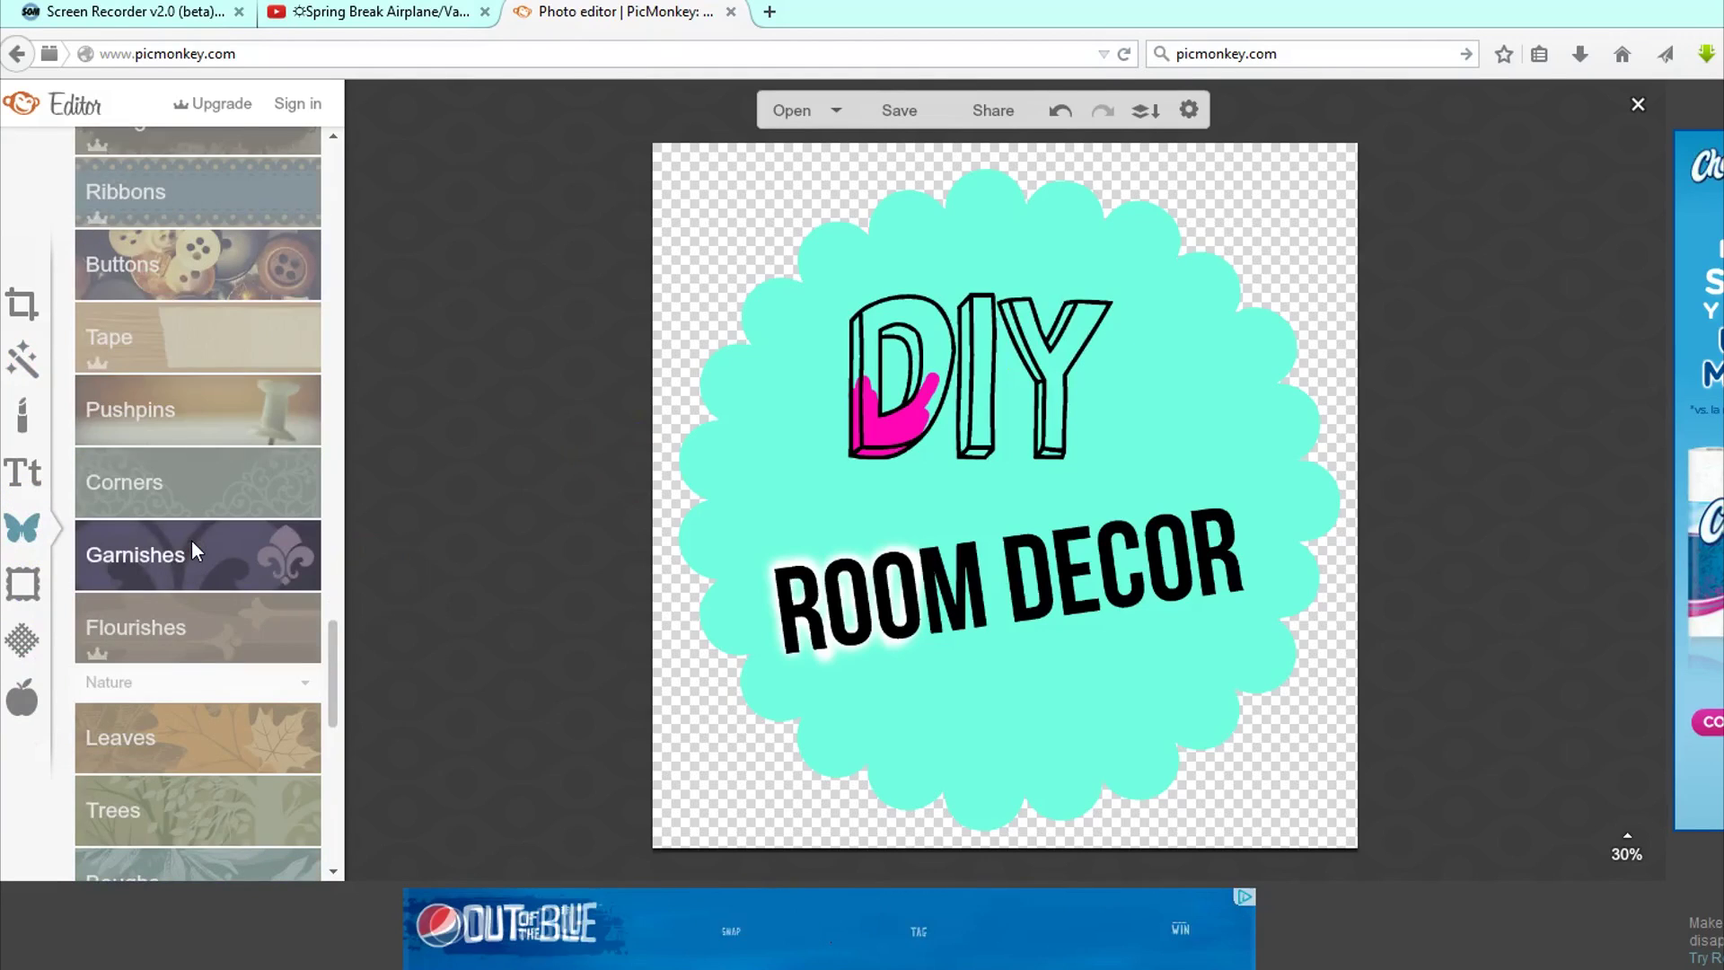
scroll(192, 540, "up", 10)
scroll(192, 539, "up", 10)
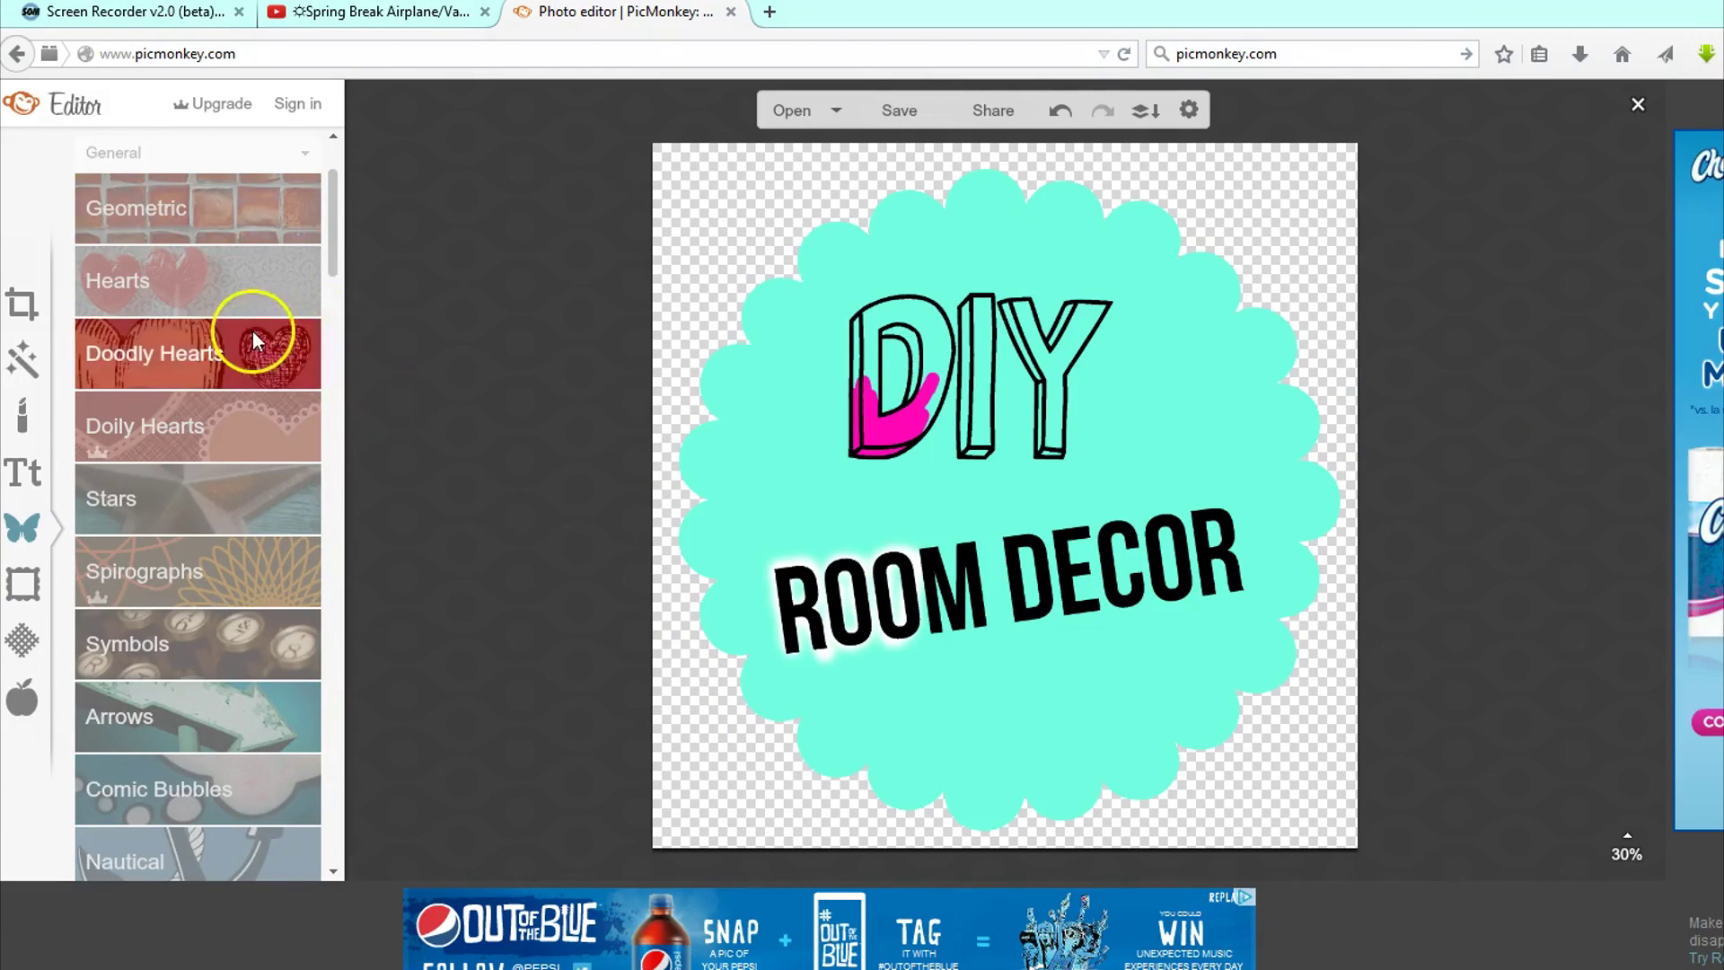
scroll(251, 334, "up", 2)
left_click(220, 595)
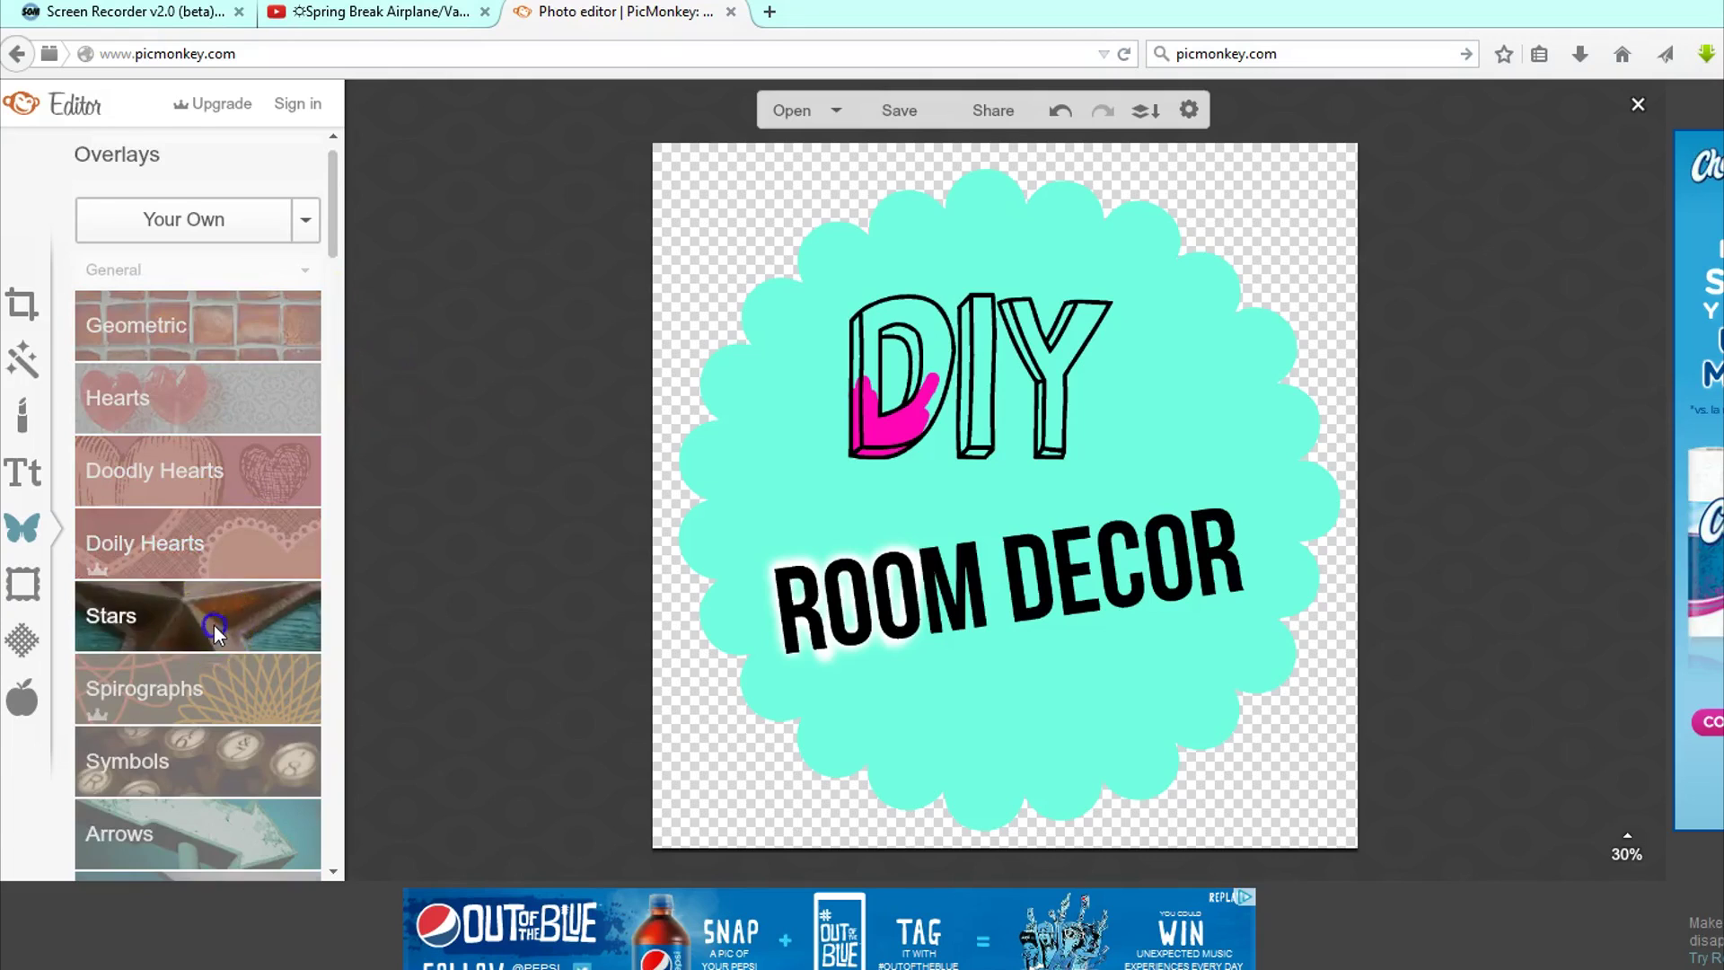
left_click(132, 579)
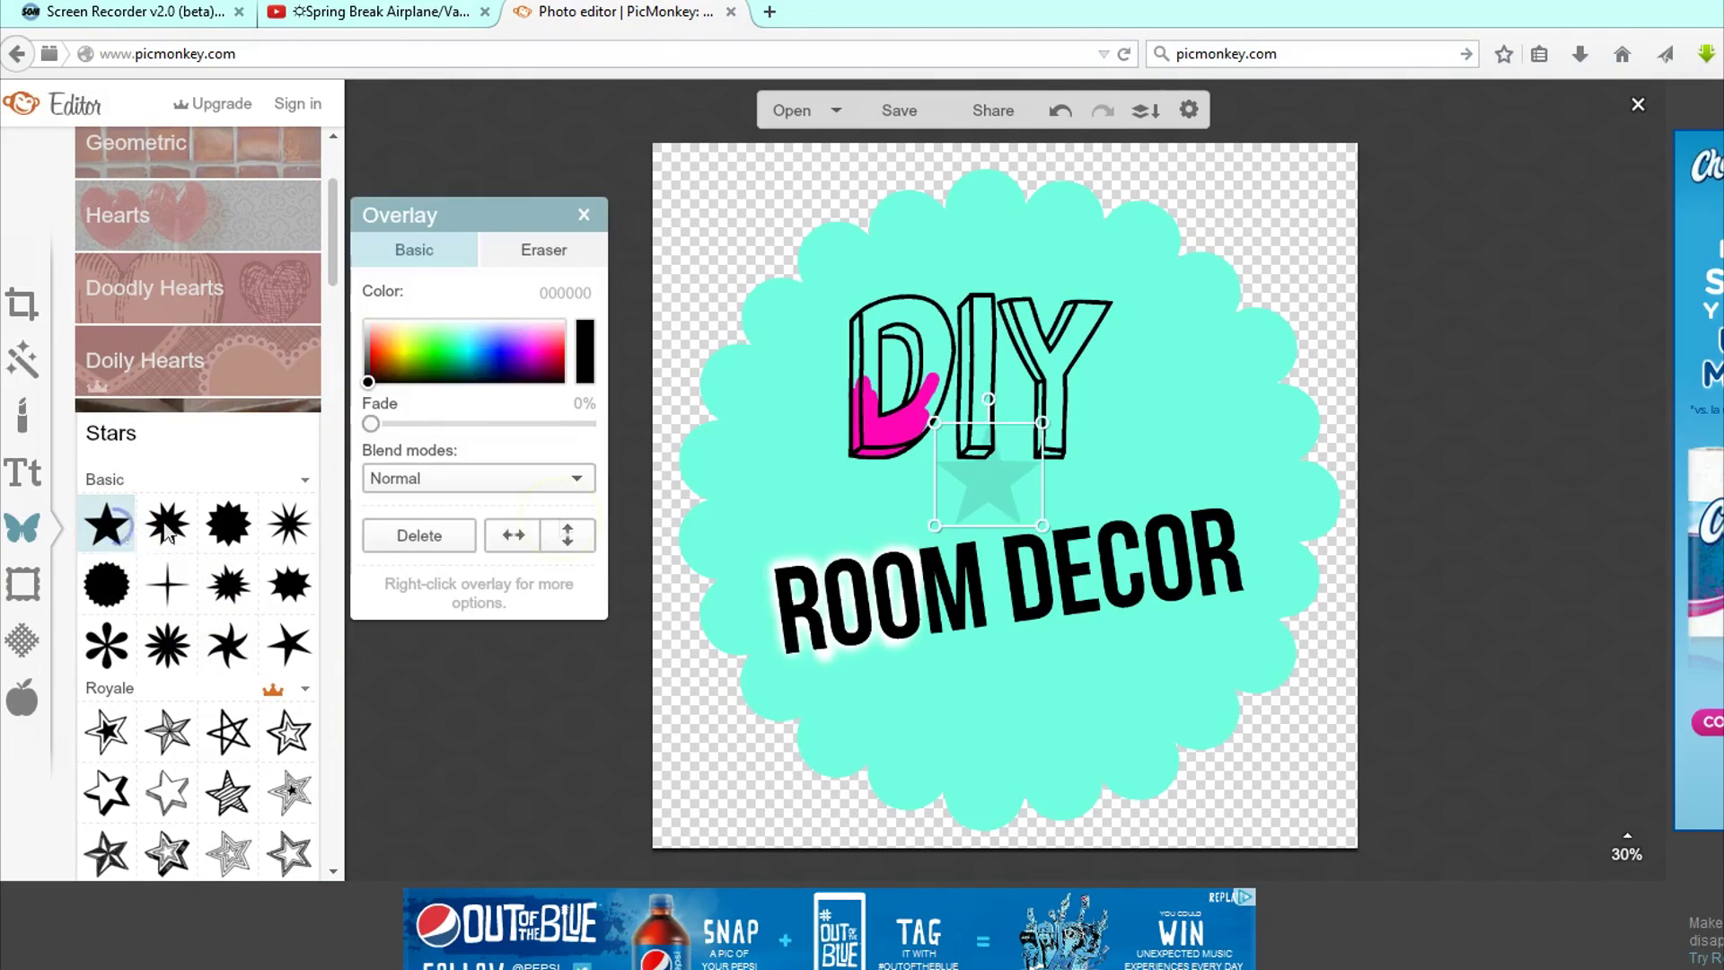
left_click_drag(1042, 460, 927, 679)
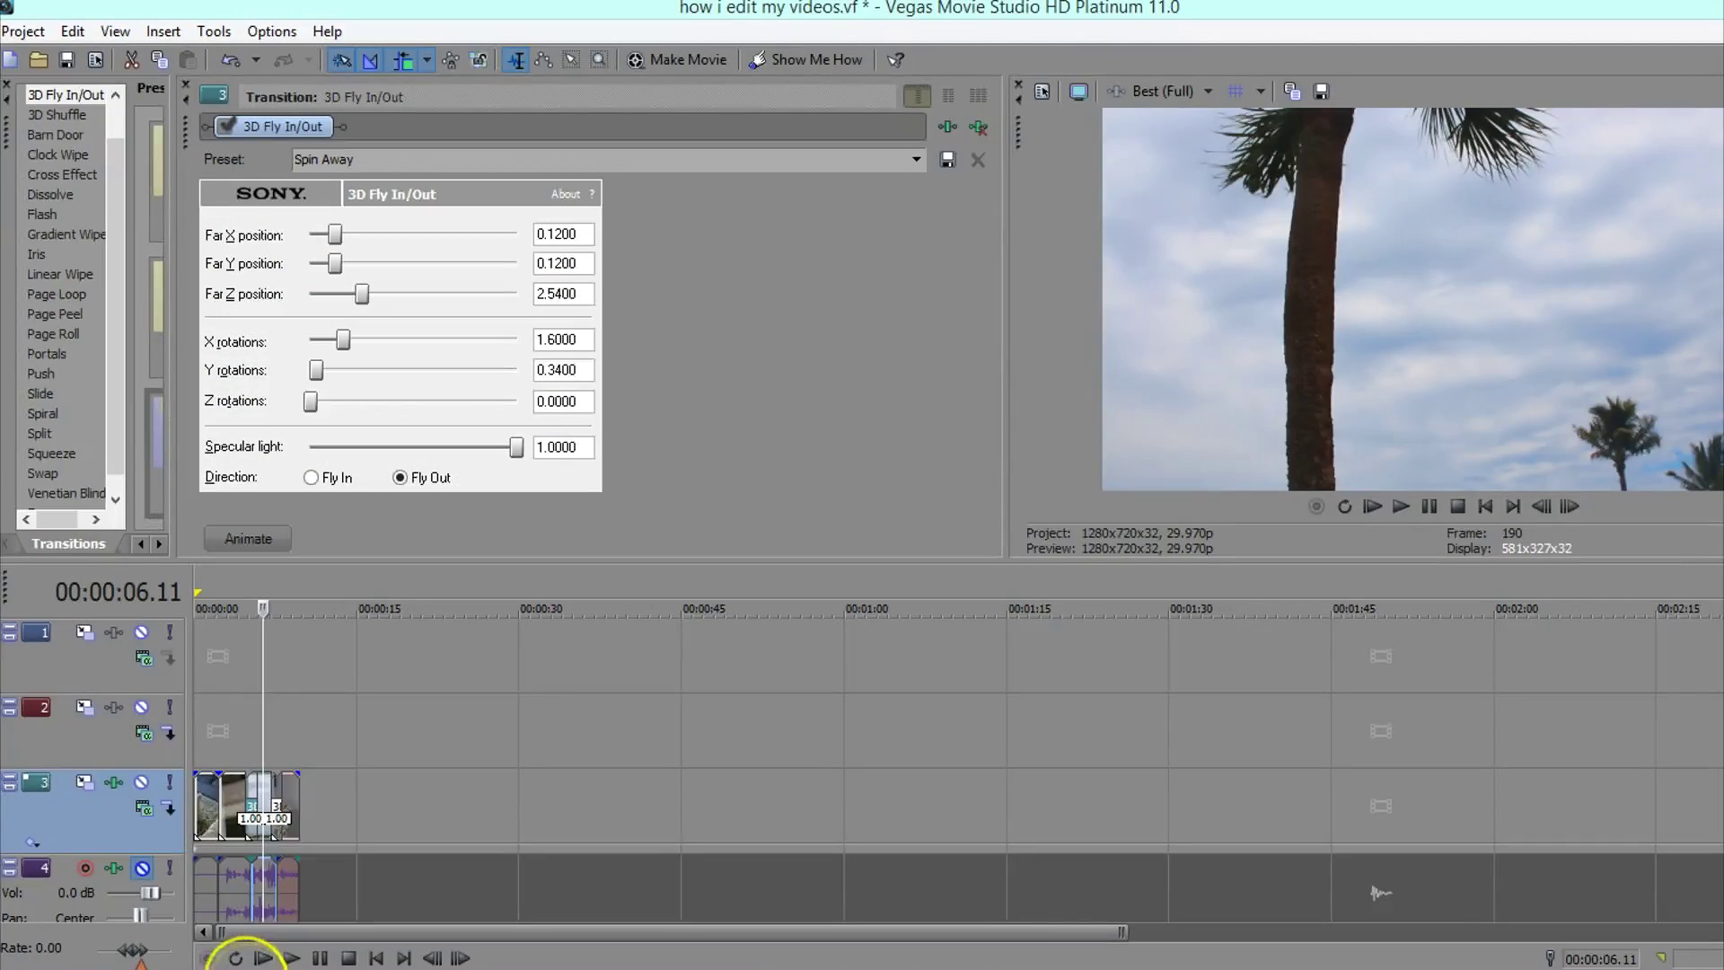
Import the Paper Ornaments image at the start of track 2 and lengthen the clip
left_click(46, 751)
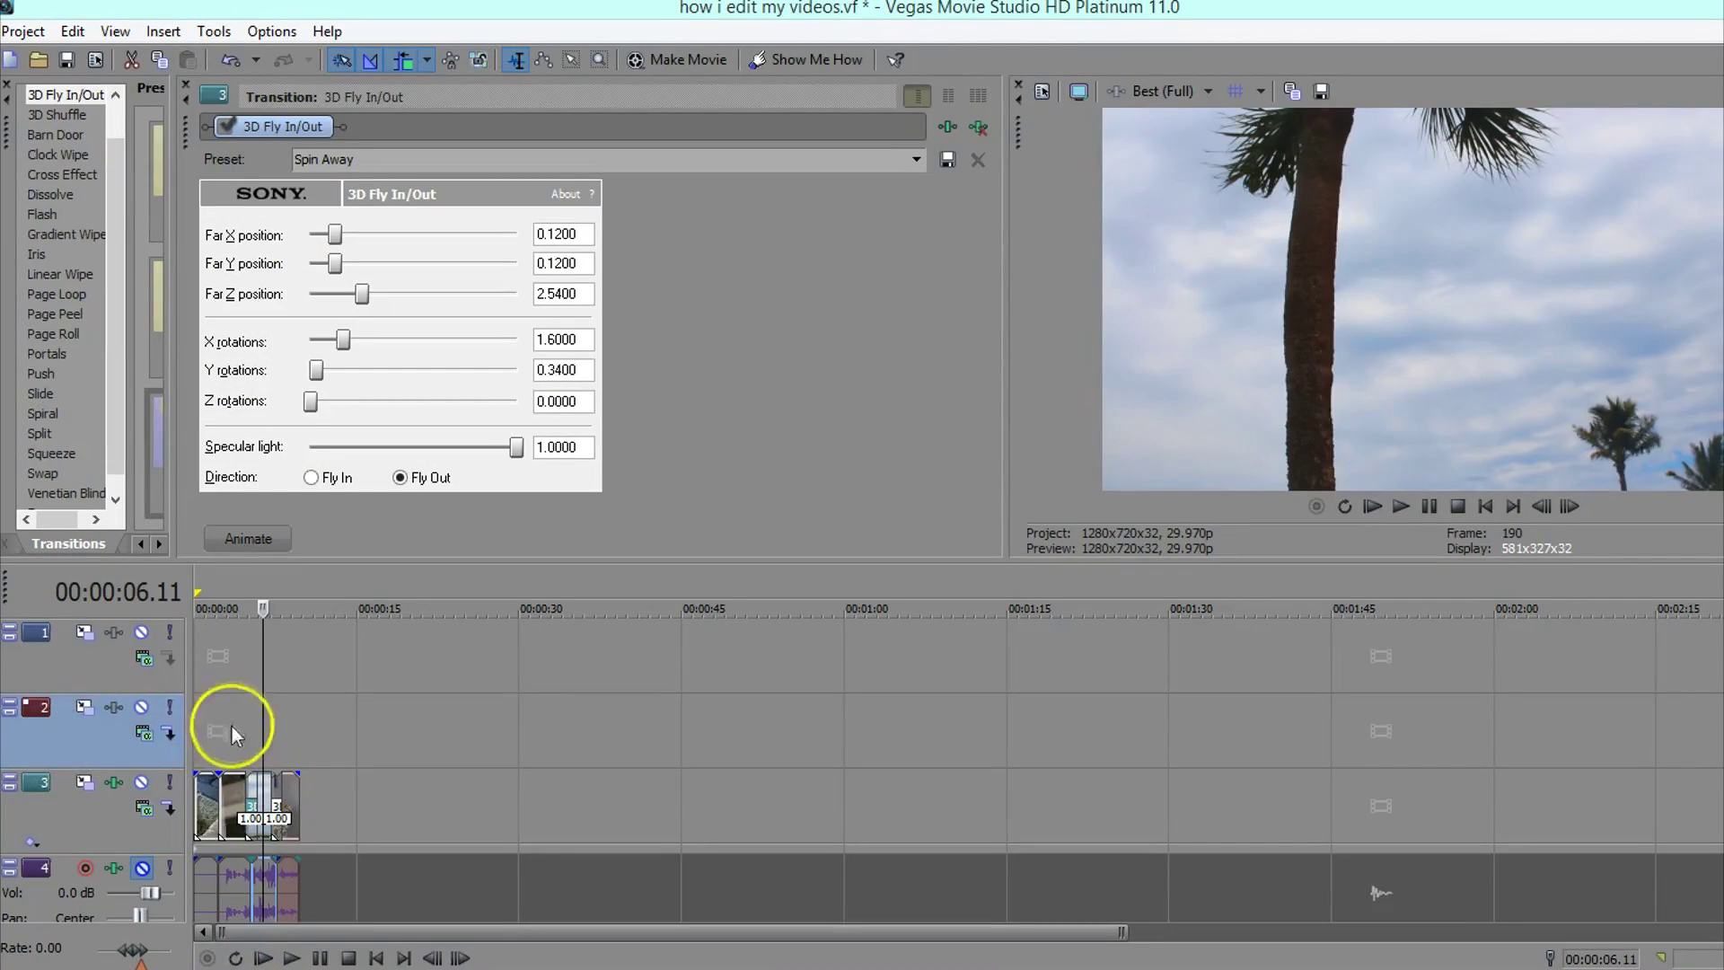
left_click(198, 715)
key("ctrl+o")
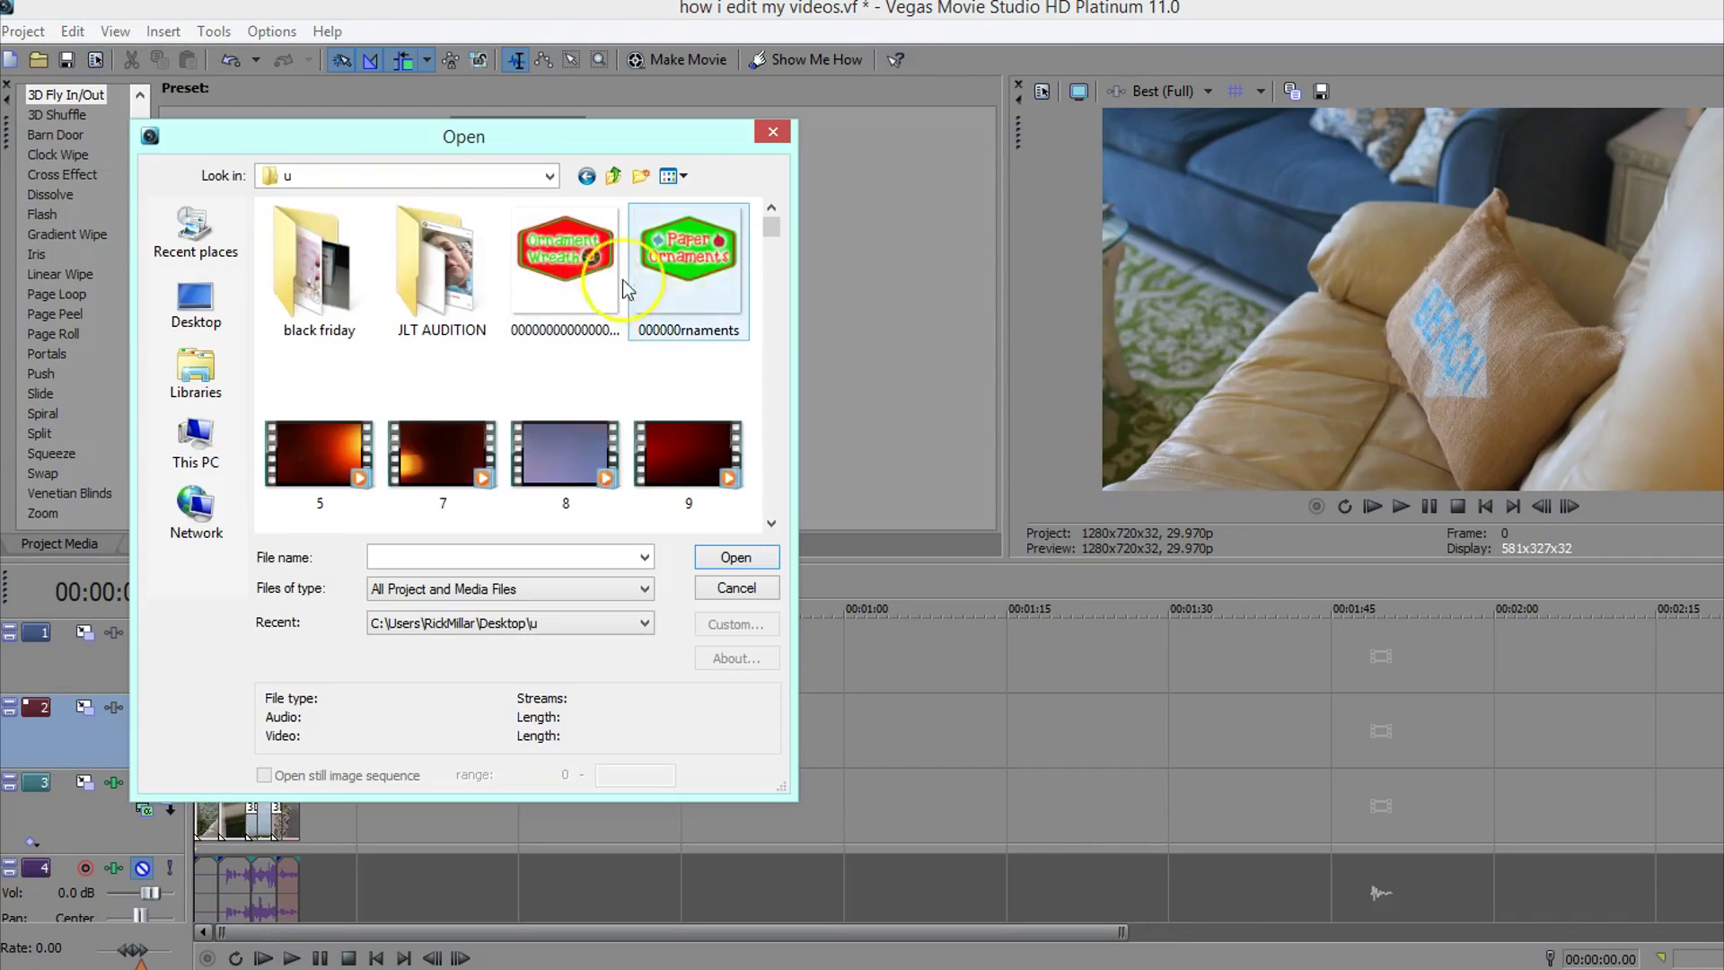
left_click(676, 269)
left_click(735, 558)
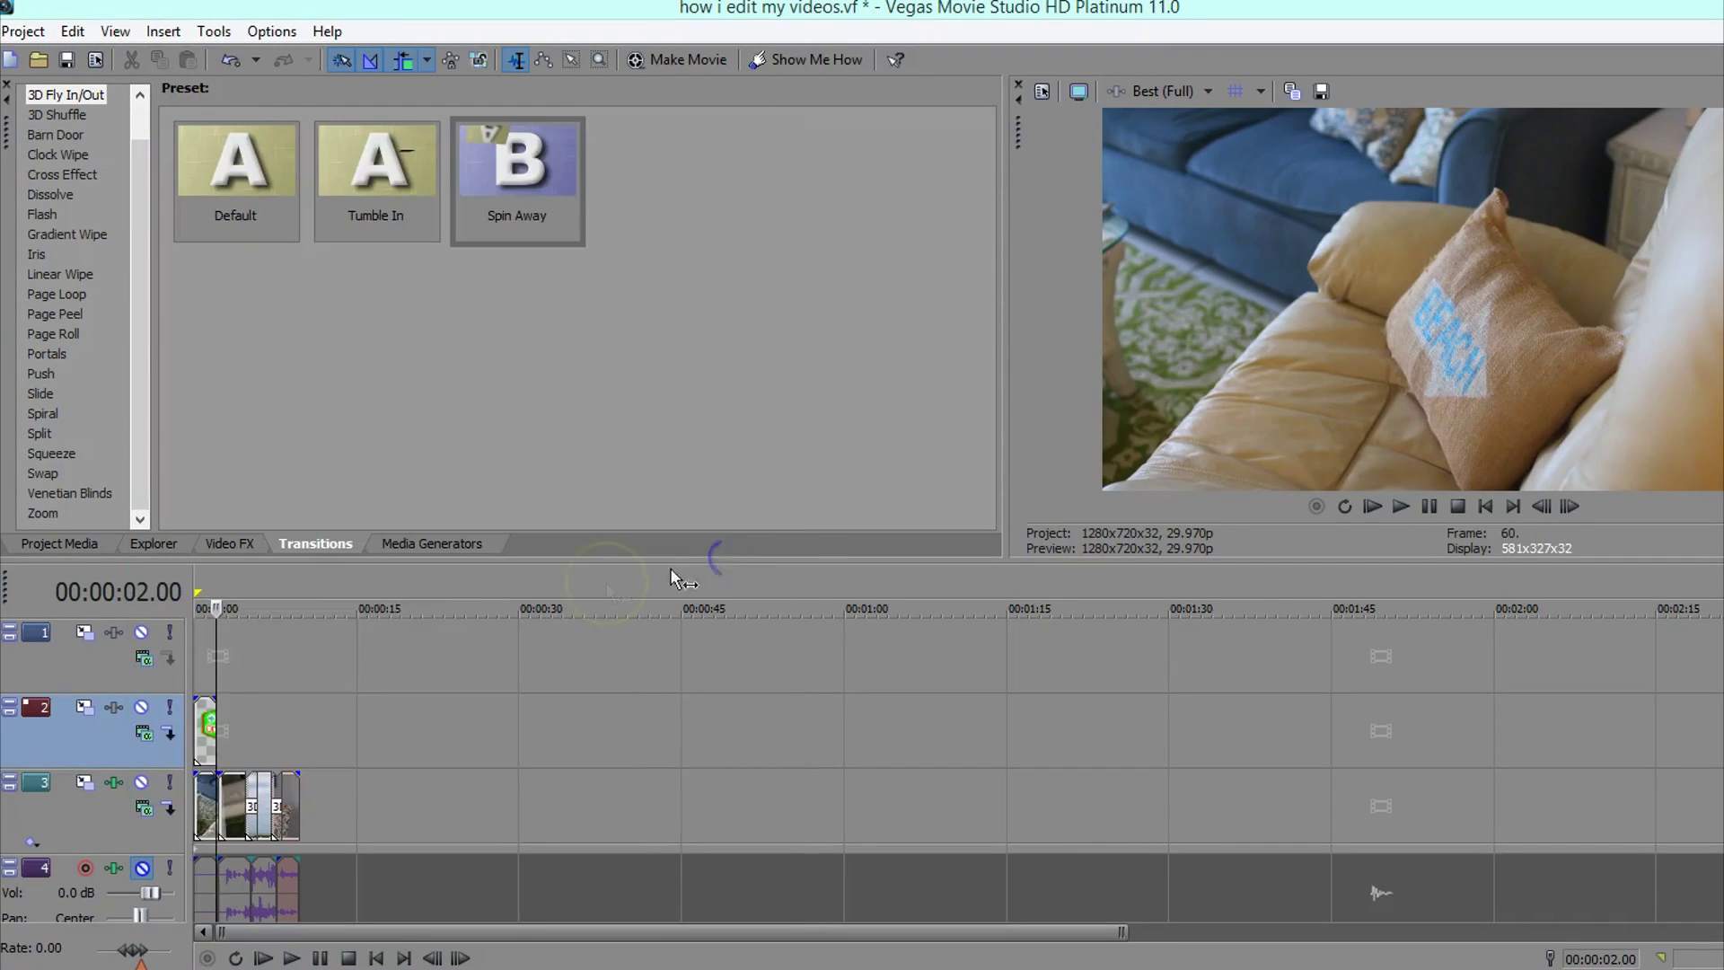
left_click(205, 694)
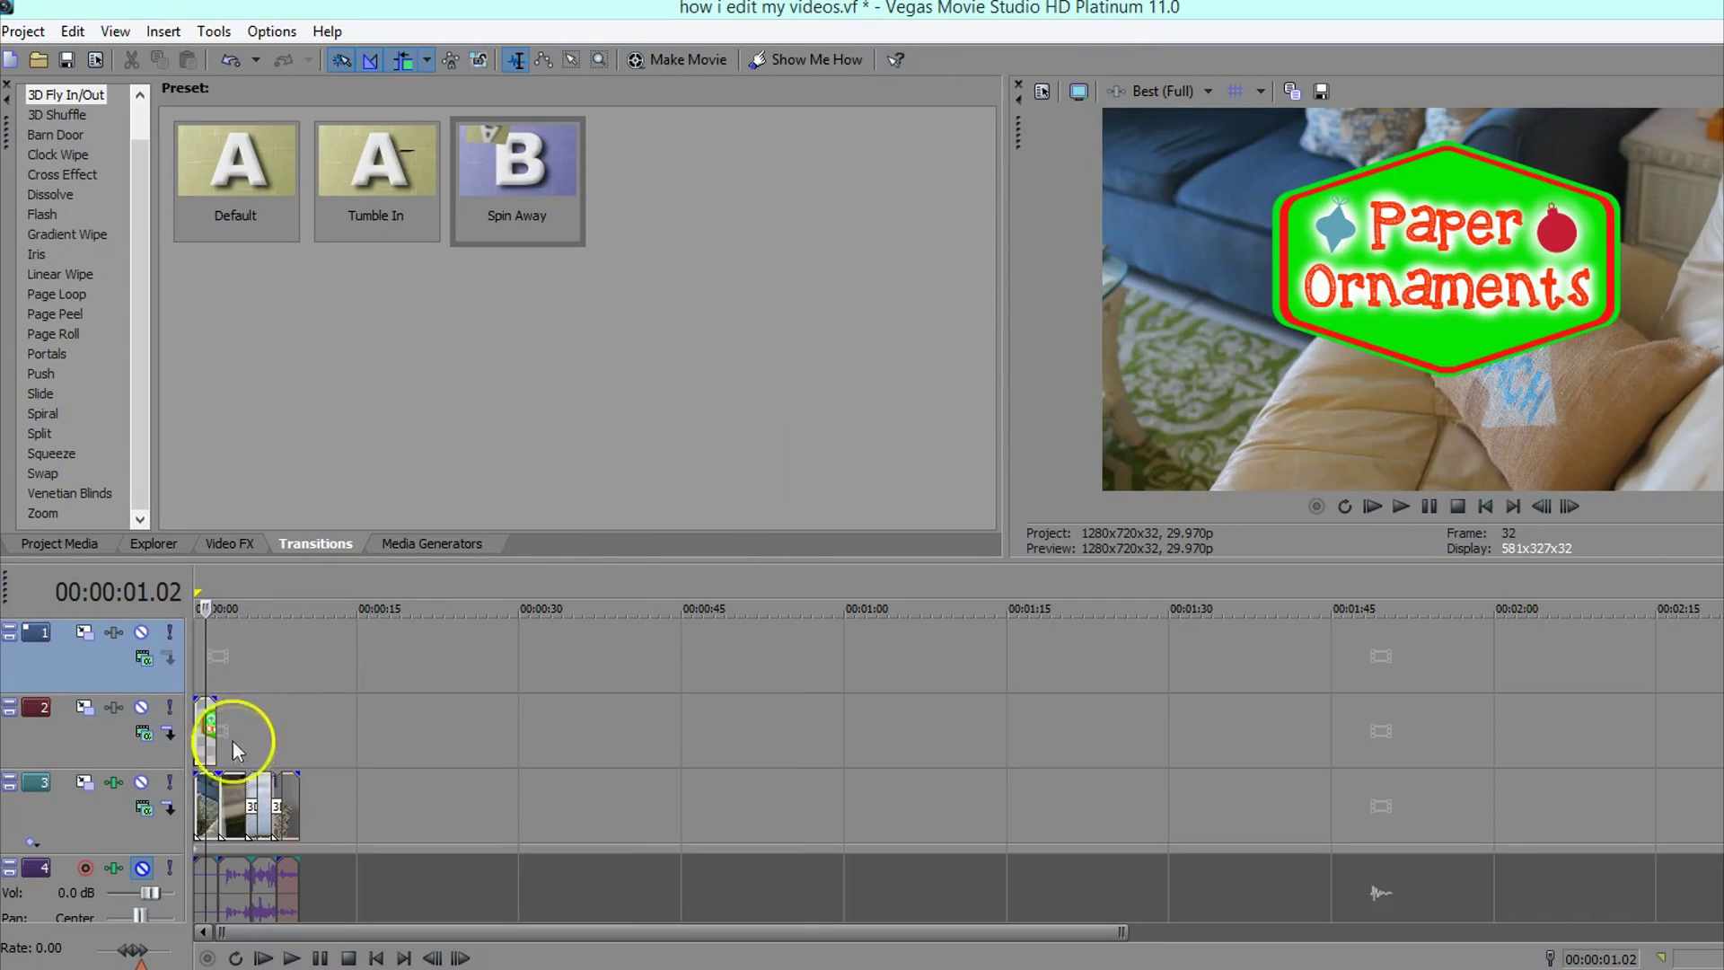
left_click_drag(216, 731, 282, 731)
In Event Pan/Crop, apply the 16:9 Widescreen preset and enlarge the frame to 4,027.3 by 2,265.4
left_click(230, 732)
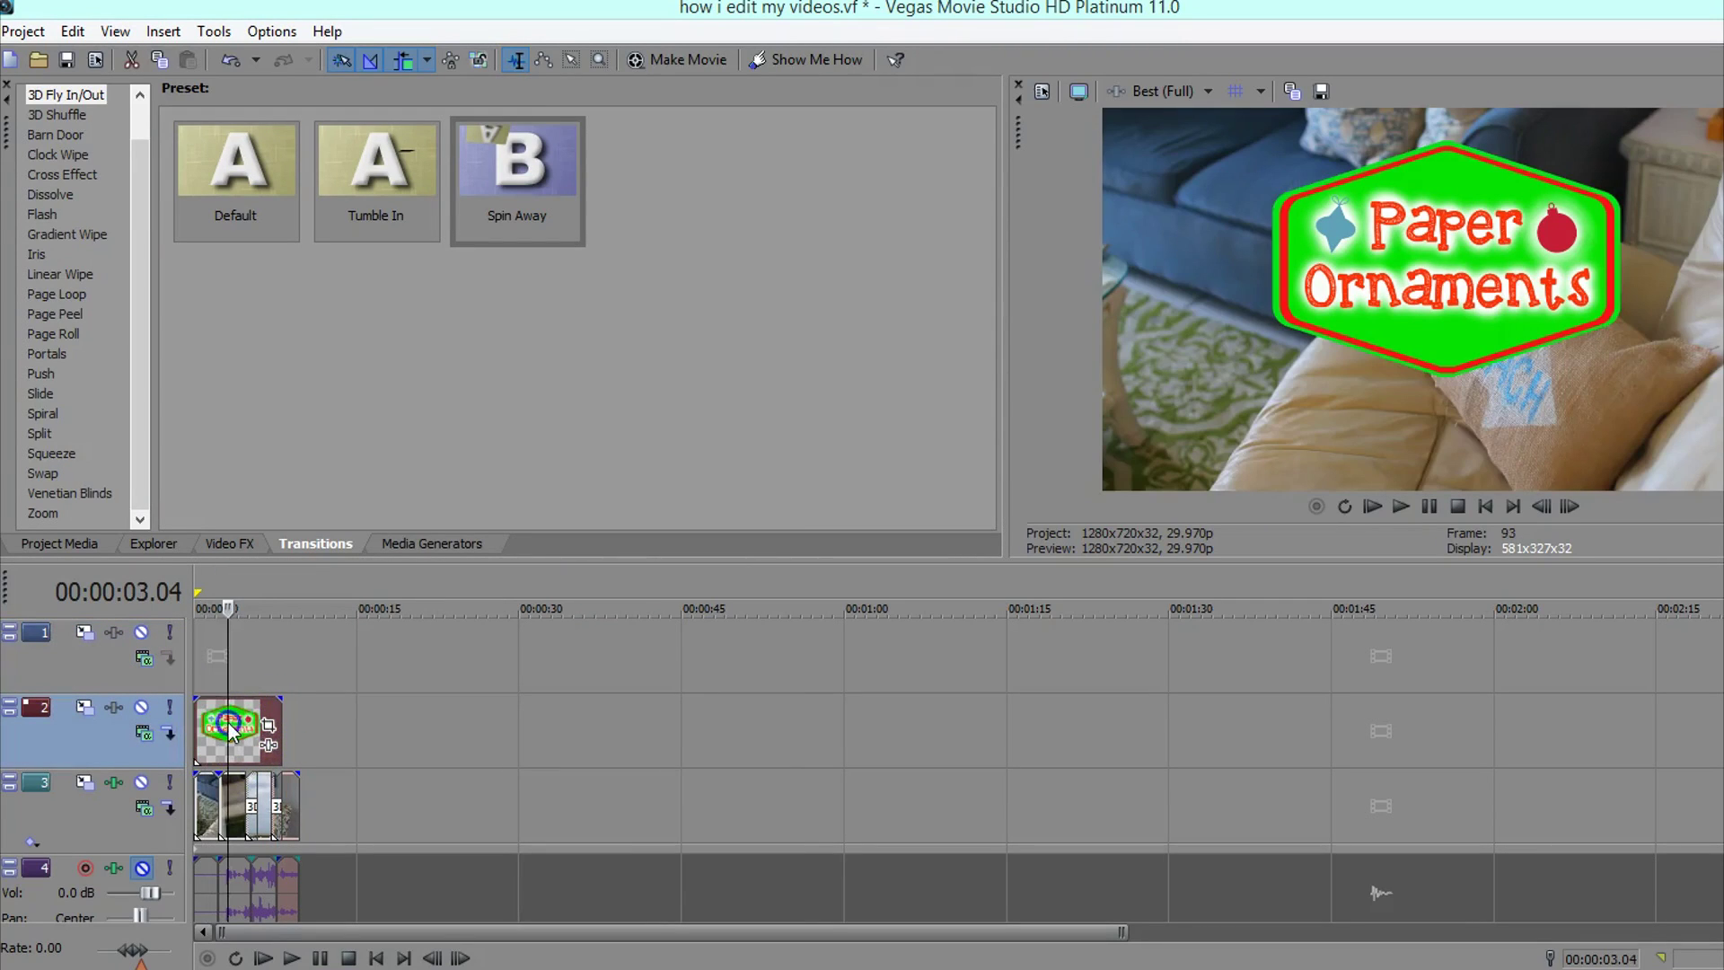
left_click(267, 727)
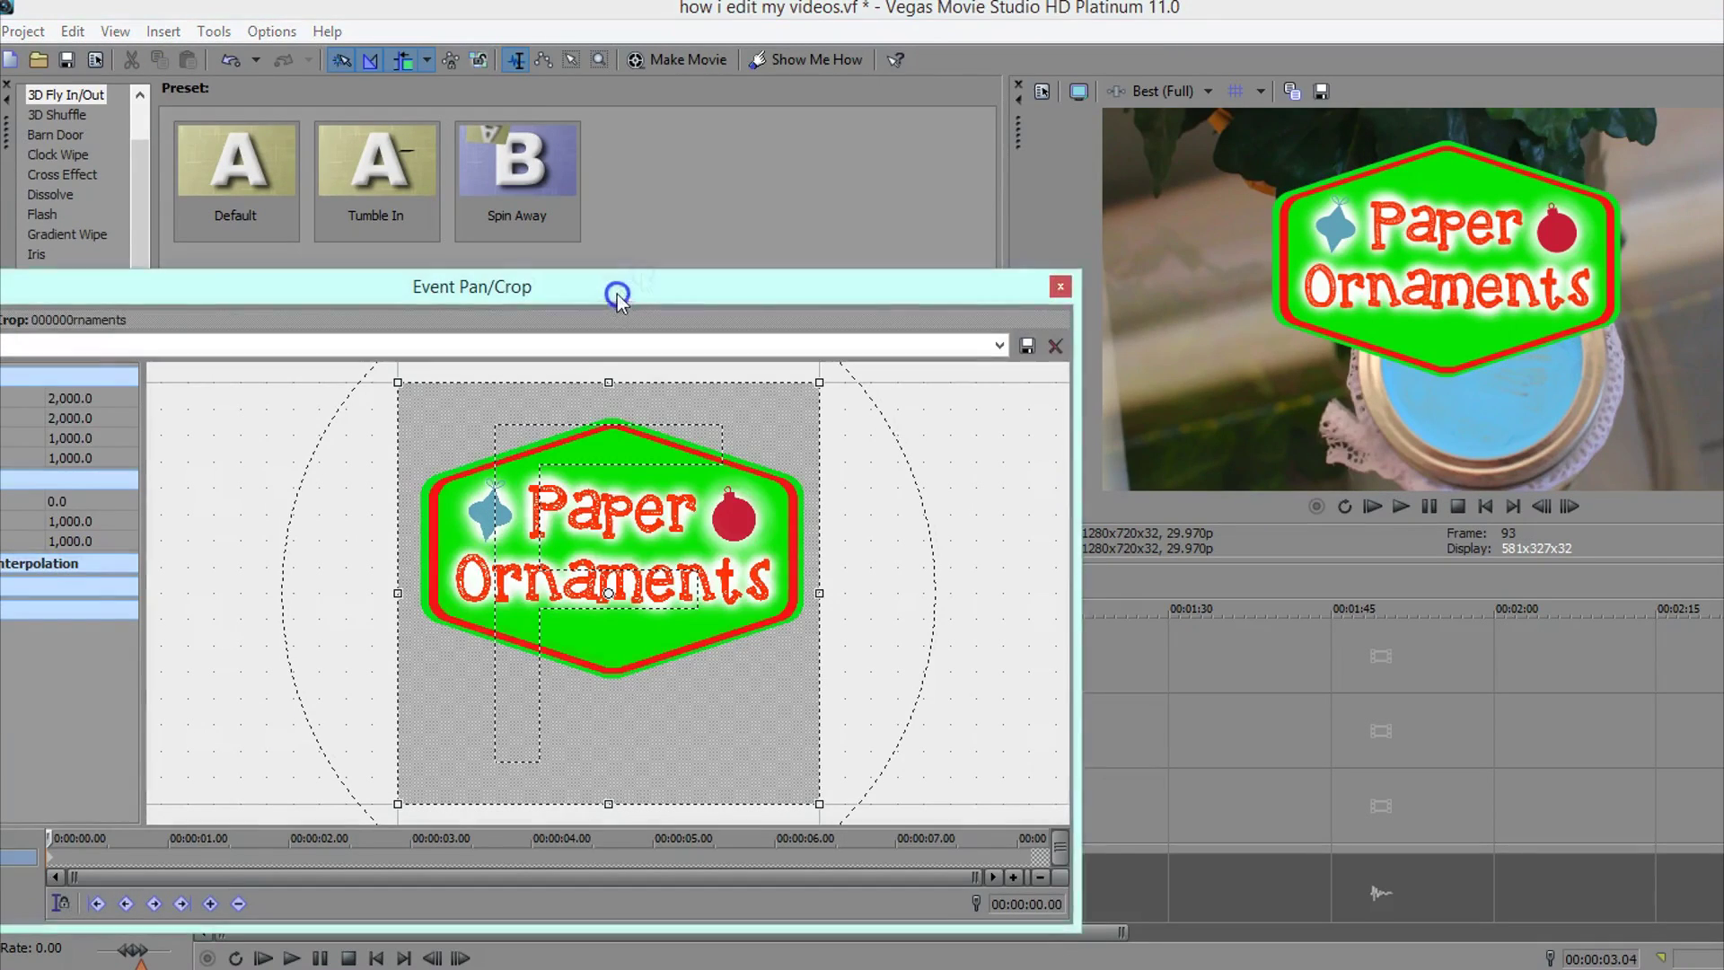
left_click_drag(616, 288, 675, 229)
mouse_move(614, 456)
left_mouse_down()
mouse_move(709, 490)
mouse_move(867, 503)
mouse_move(611, 471)
left_mouse_up()
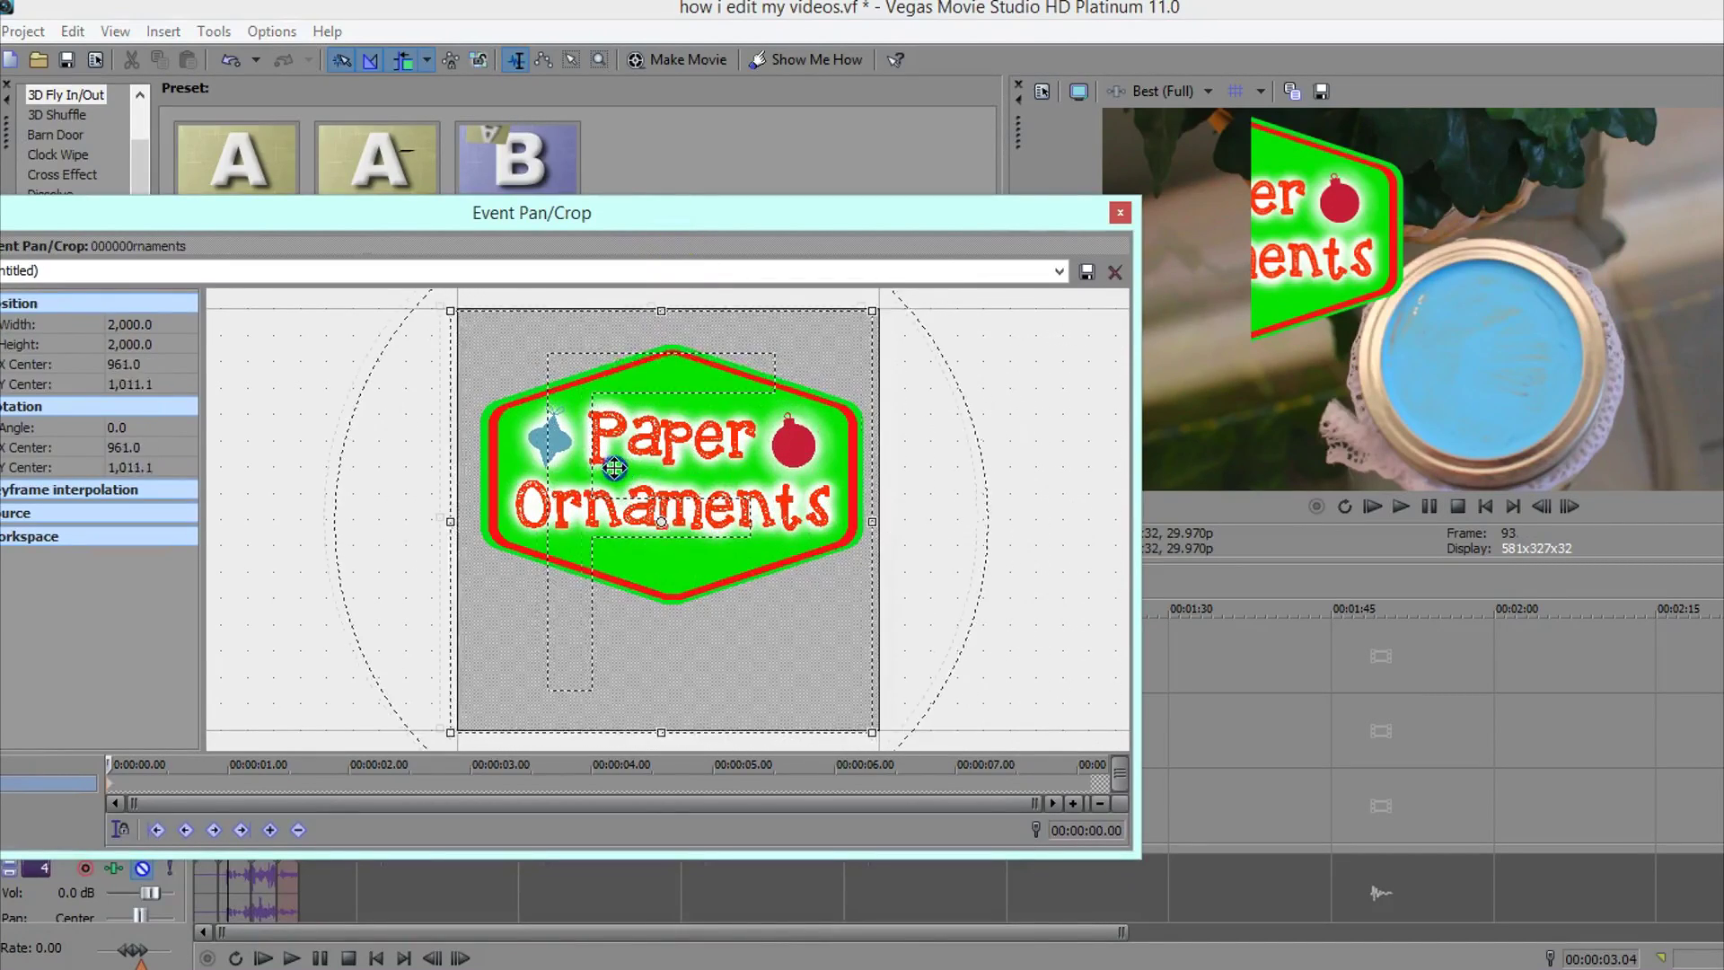
left_click_drag(945, 216, 1073, 187)
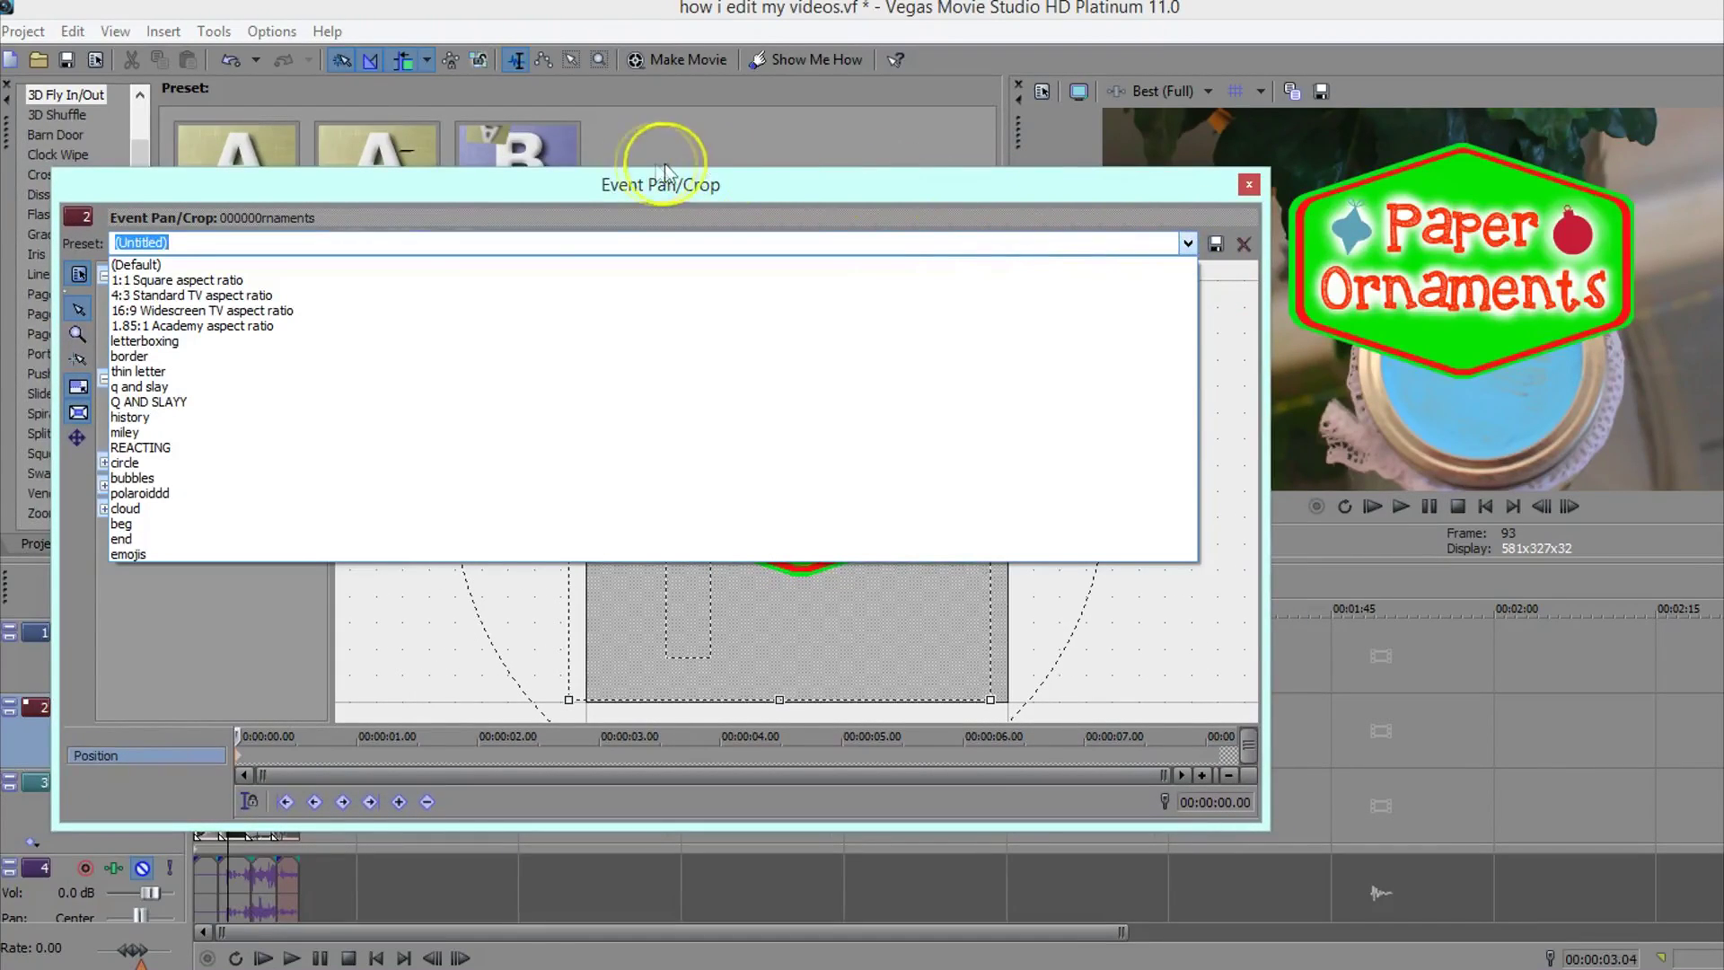
left_click(263, 311)
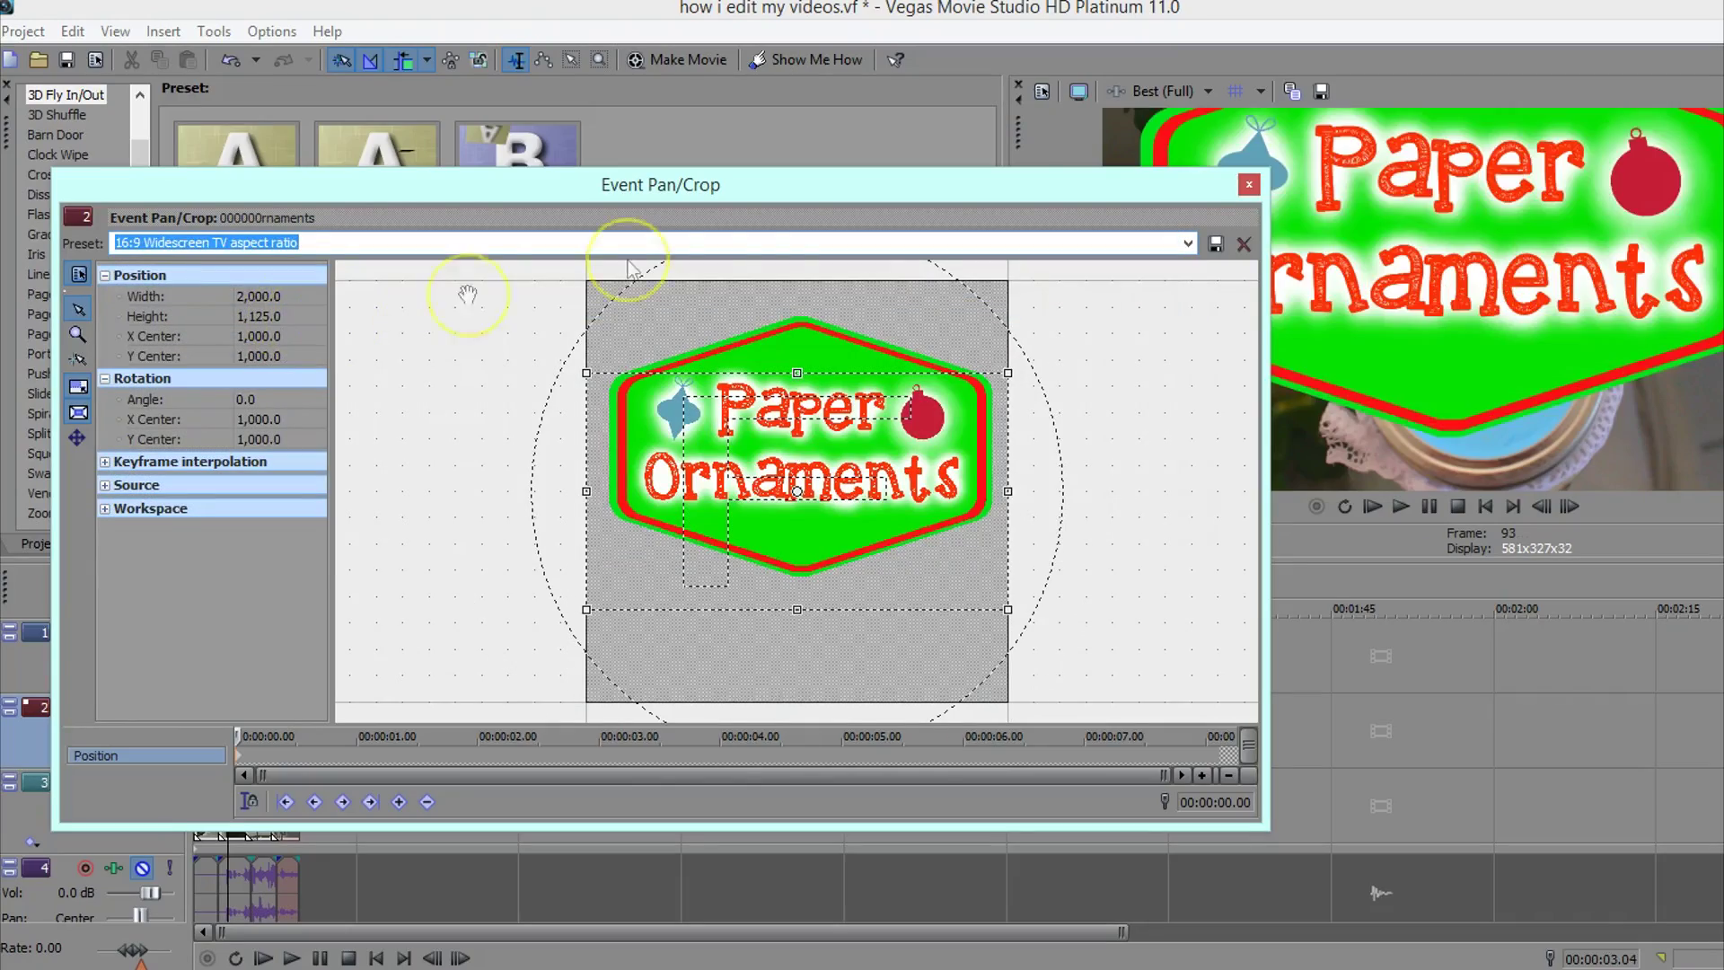
left_click_drag(1075, 211, 880, 83)
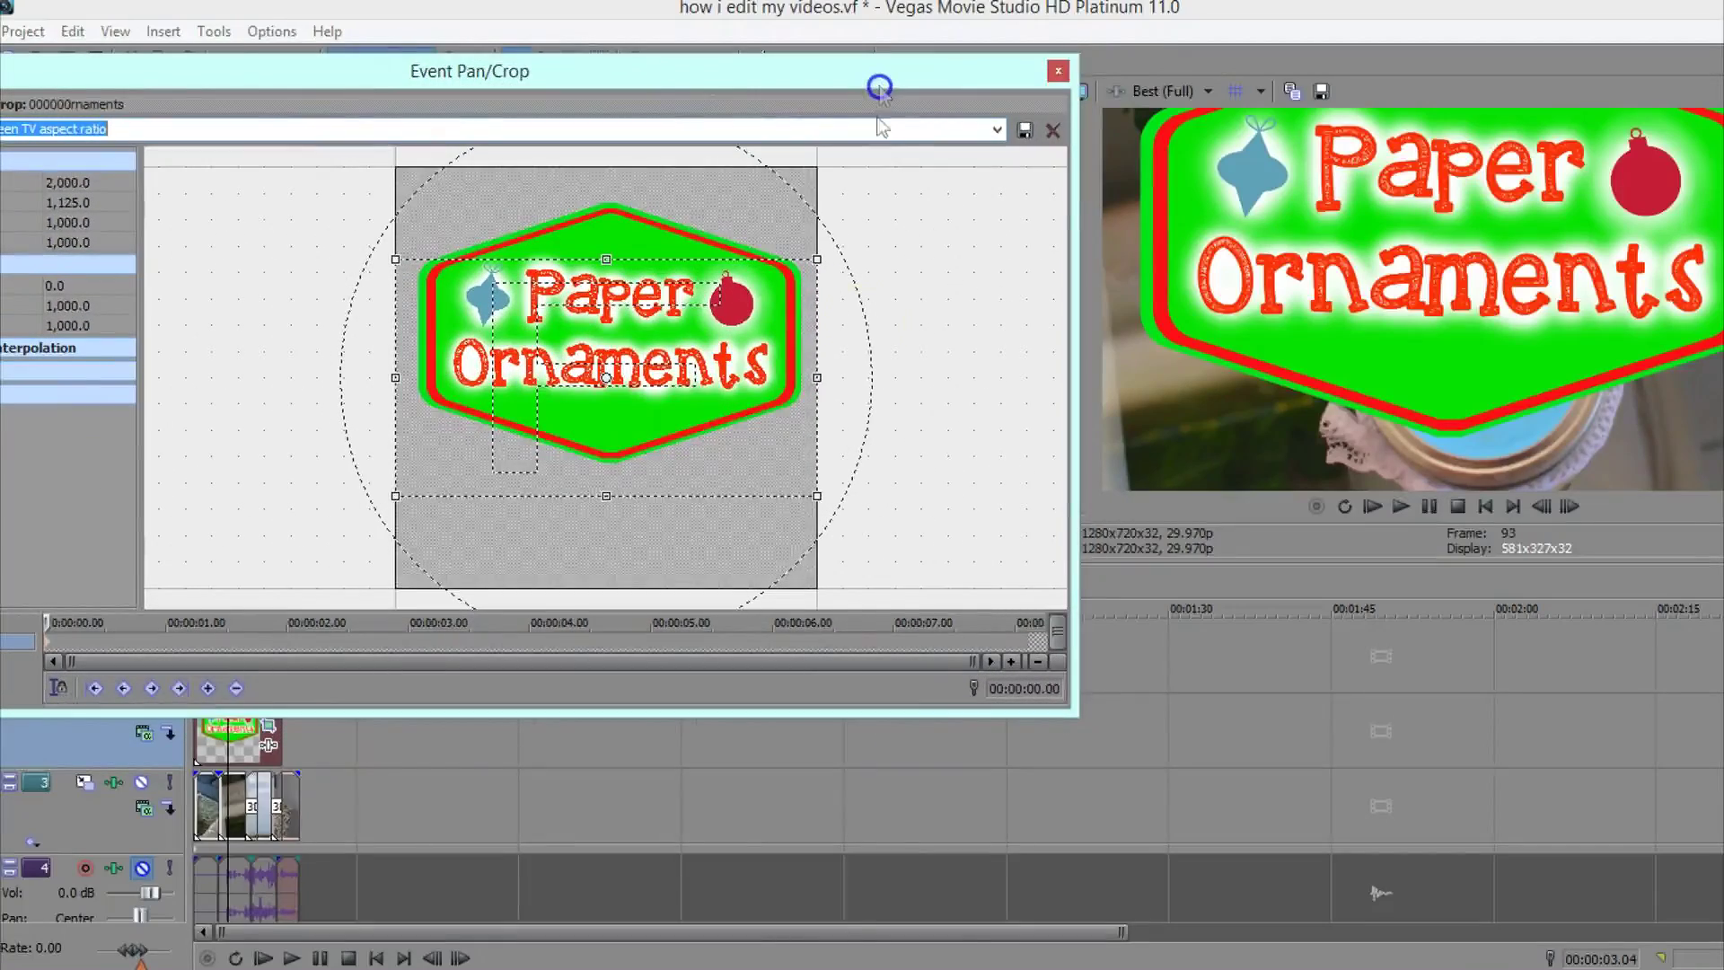
left_click_drag(820, 492, 1032, 620)
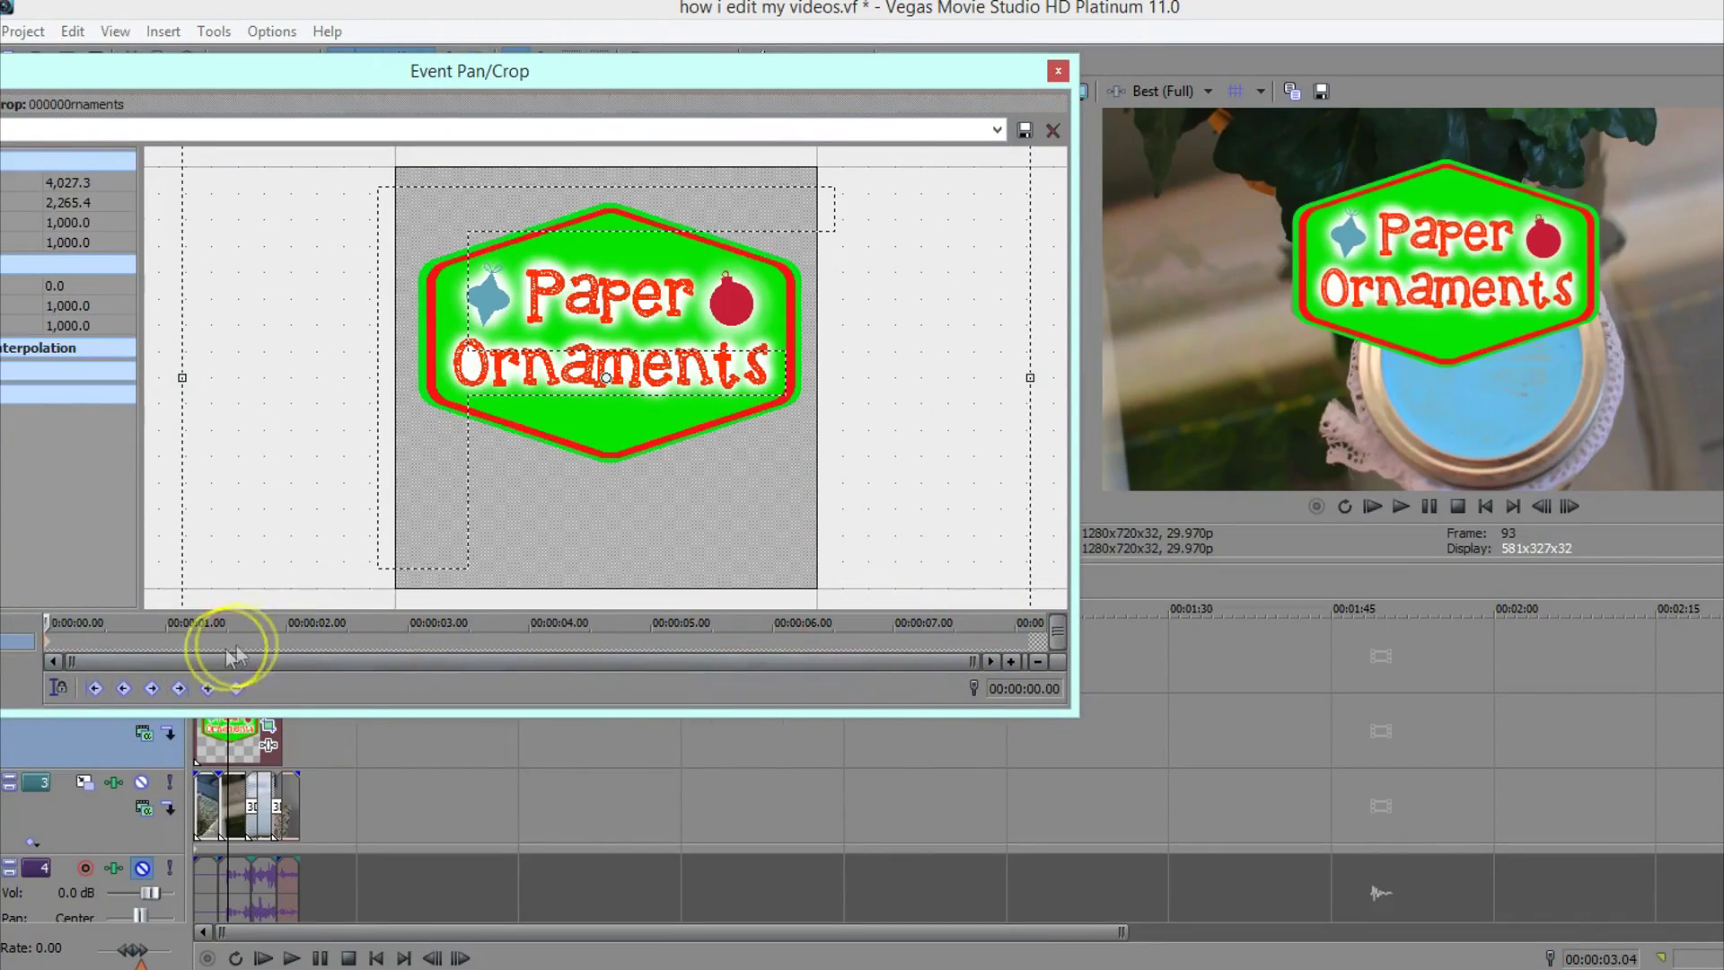
Move the Pan/Crop frame so the Paper Ornaments graphic starts completely off-screen at 0:00
left_click_drag(546, 440, 720, 316)
left_click_drag(412, 412, 849, 162)
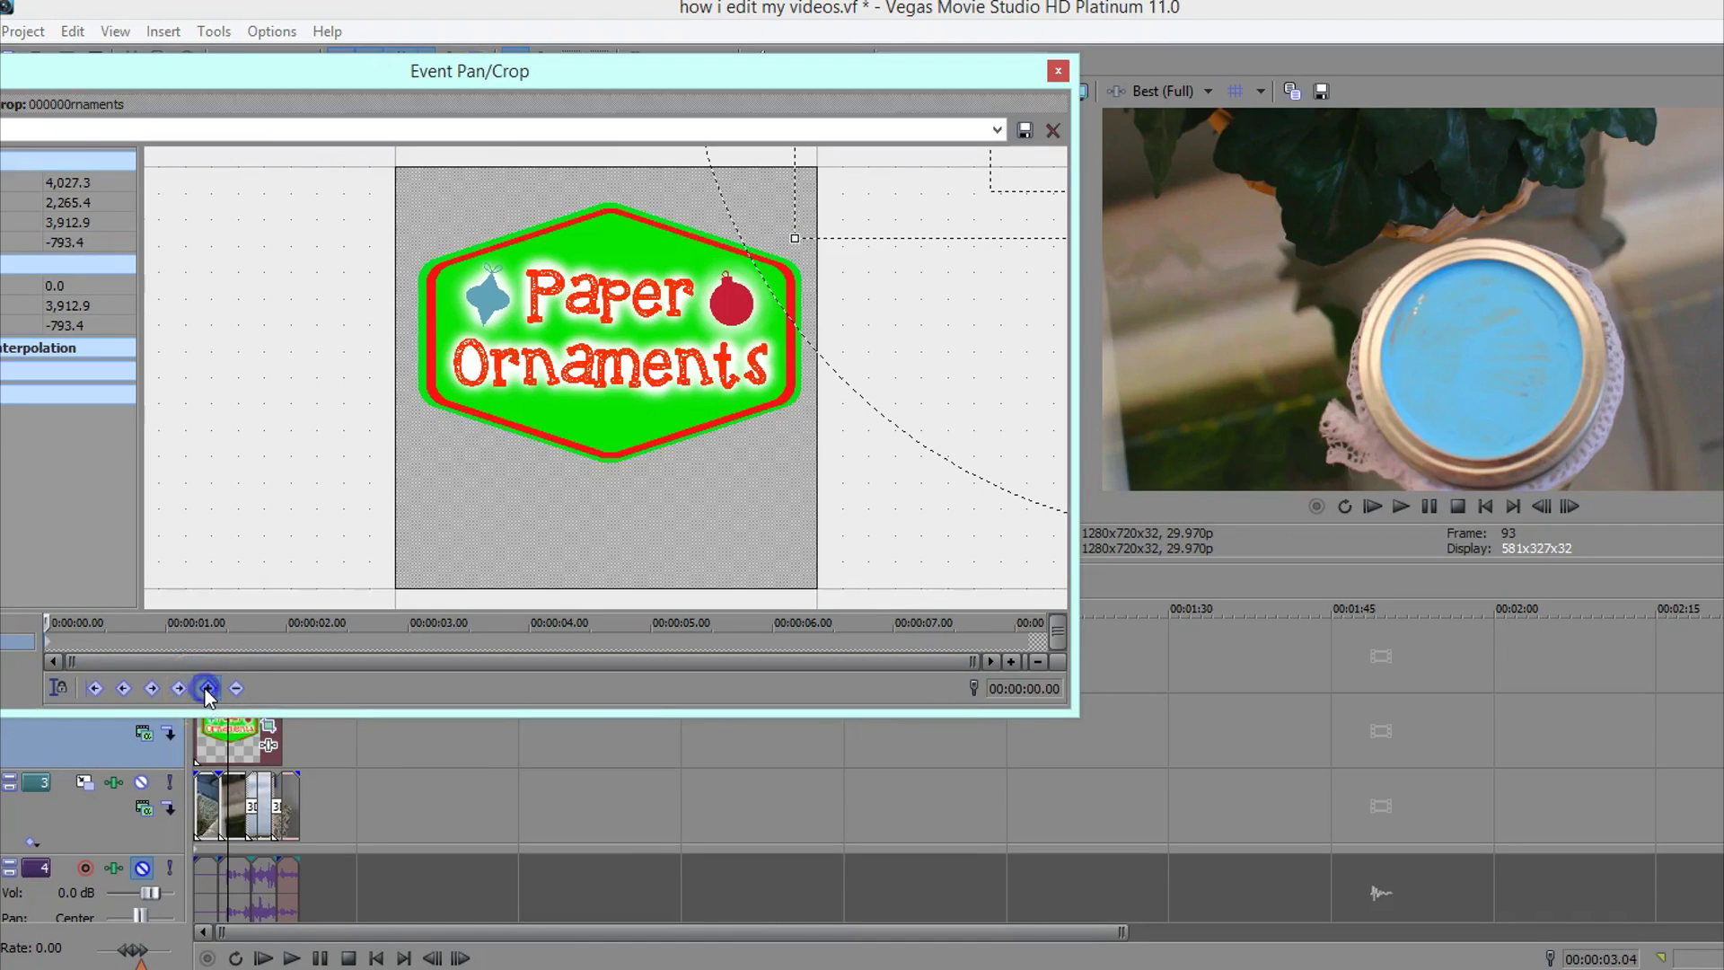
left_click(46, 619)
At about 1.15 s, keyframe the graphic settled on the right, framed 3,294.6 by 1,853.2
left_click_drag(49, 620, 226, 626)
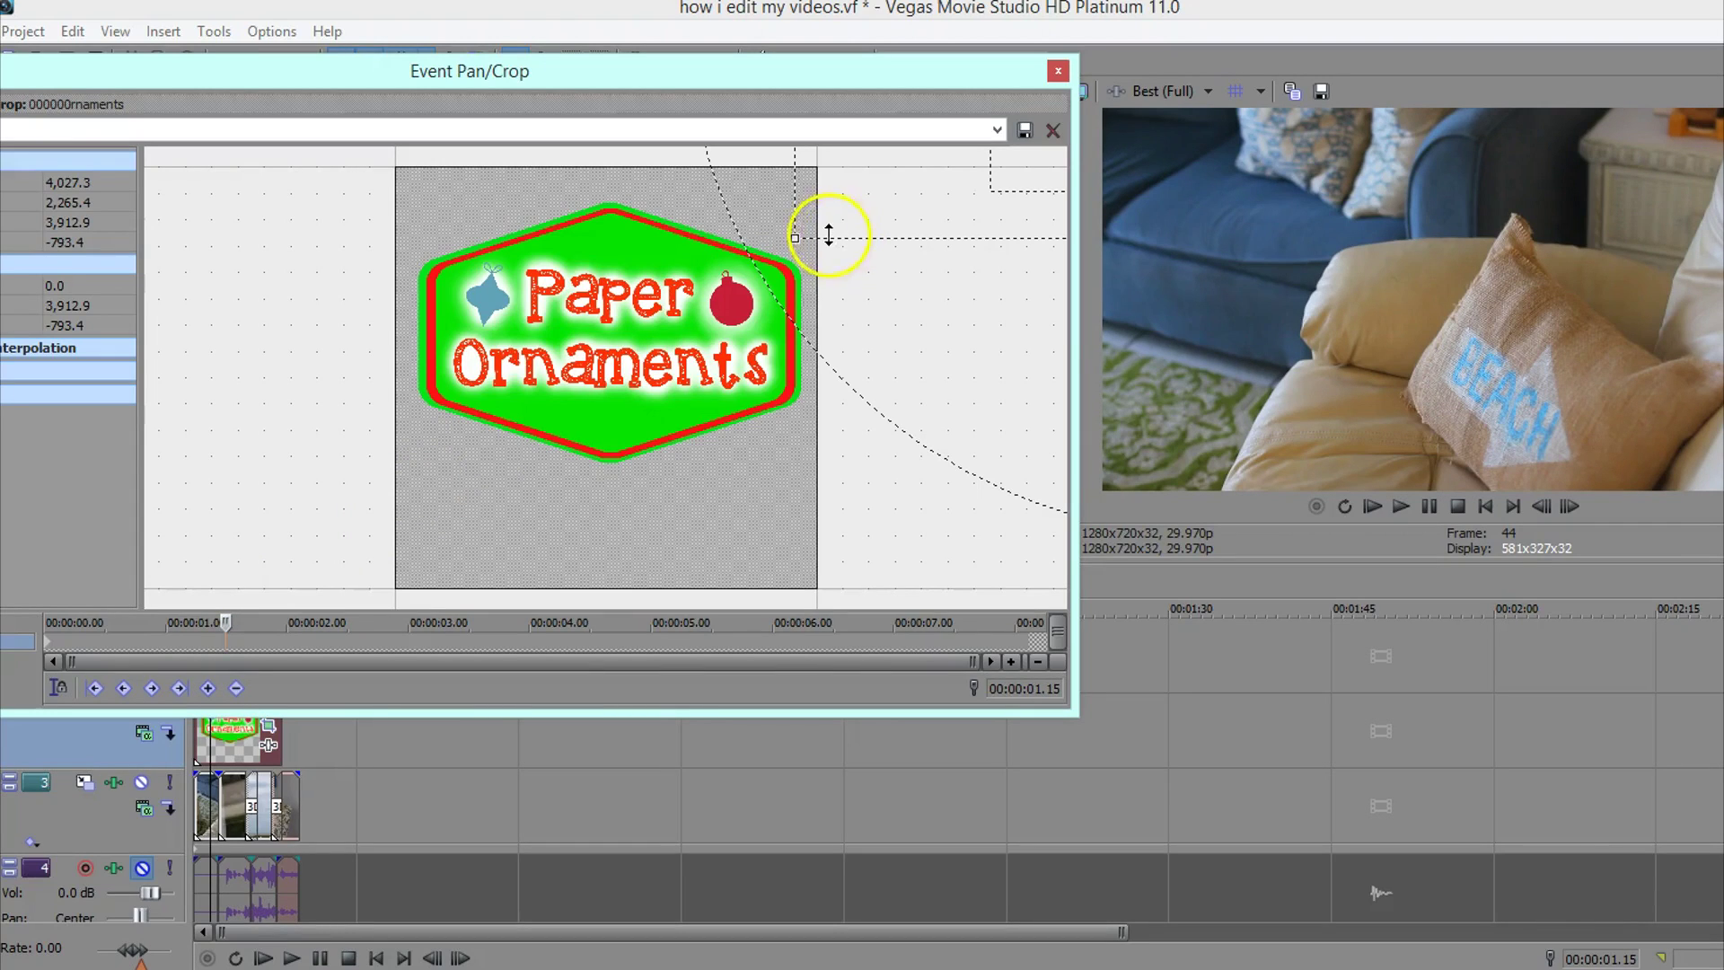
left_click_drag(973, 185, 416, 521)
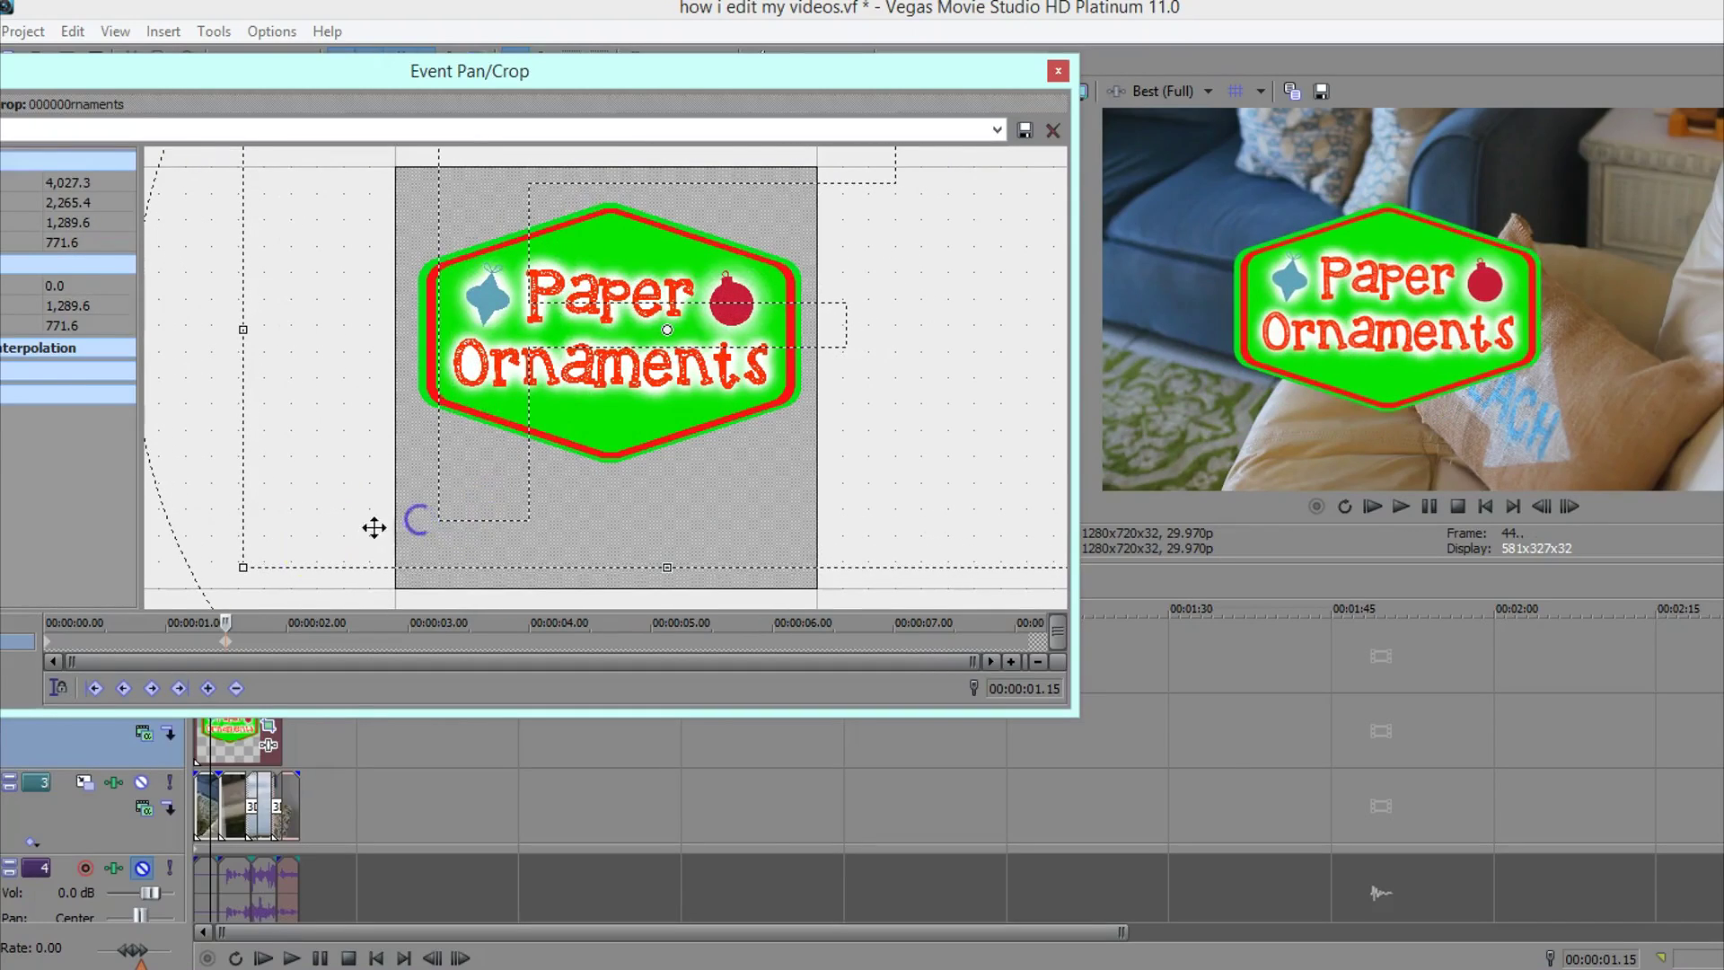
left_click_drag(236, 565, 310, 527)
left_click_drag(755, 266, 745, 270)
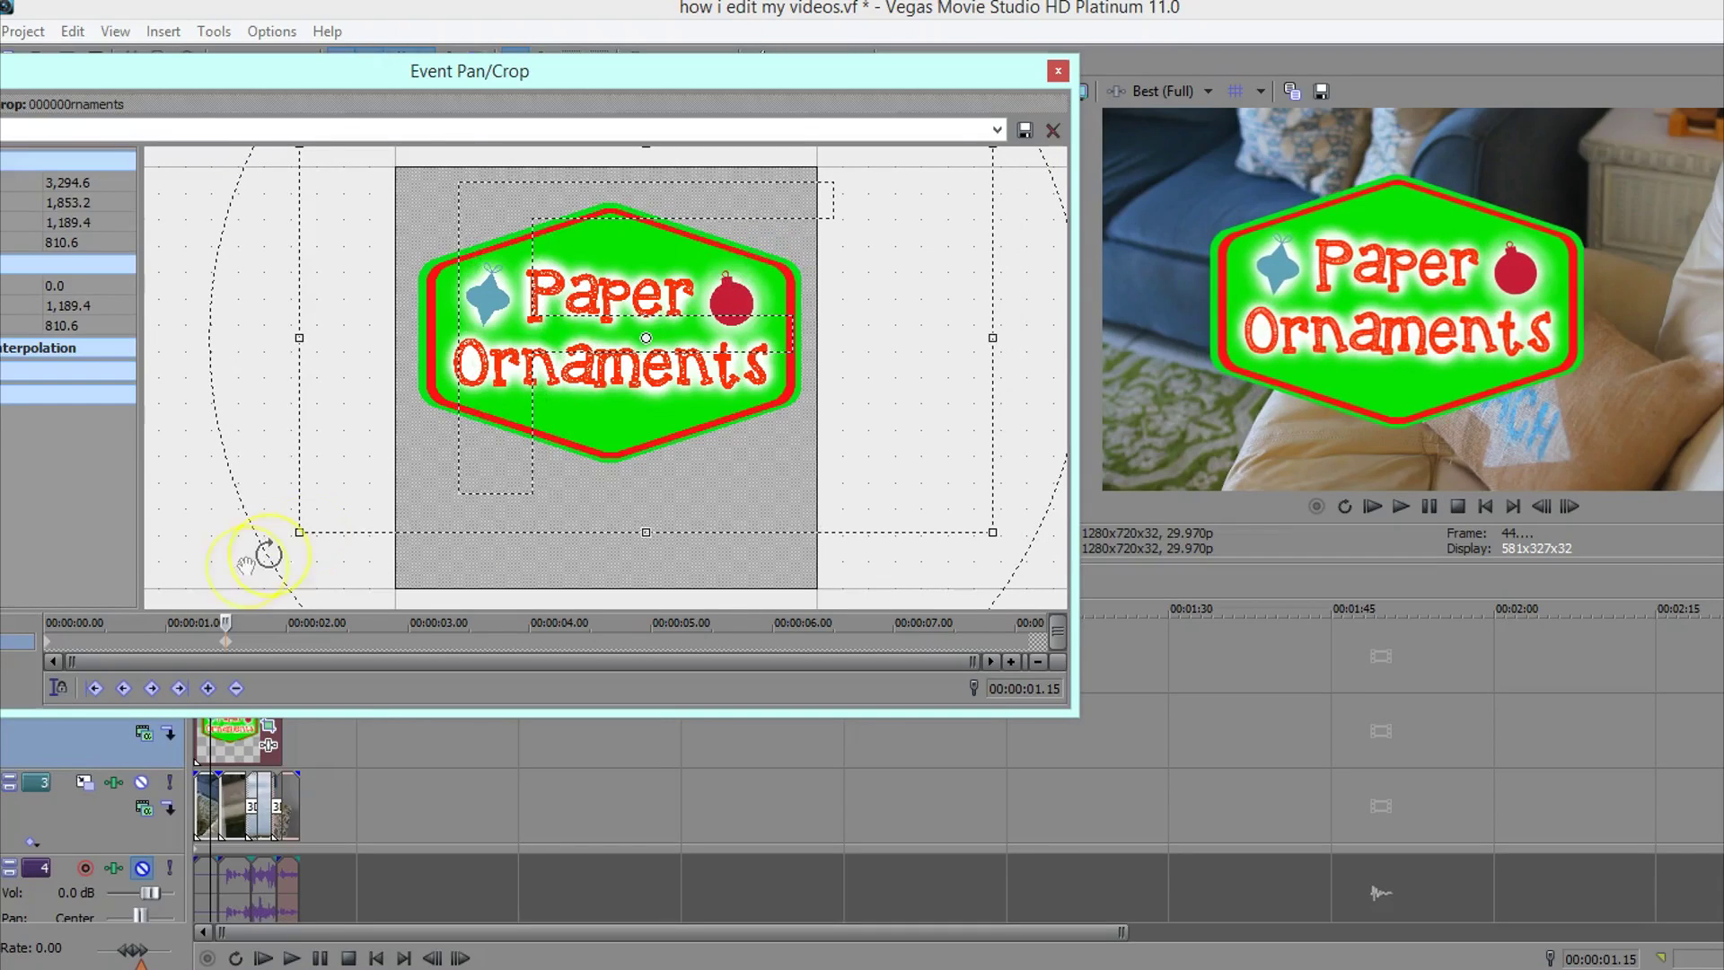
left_click(207, 688)
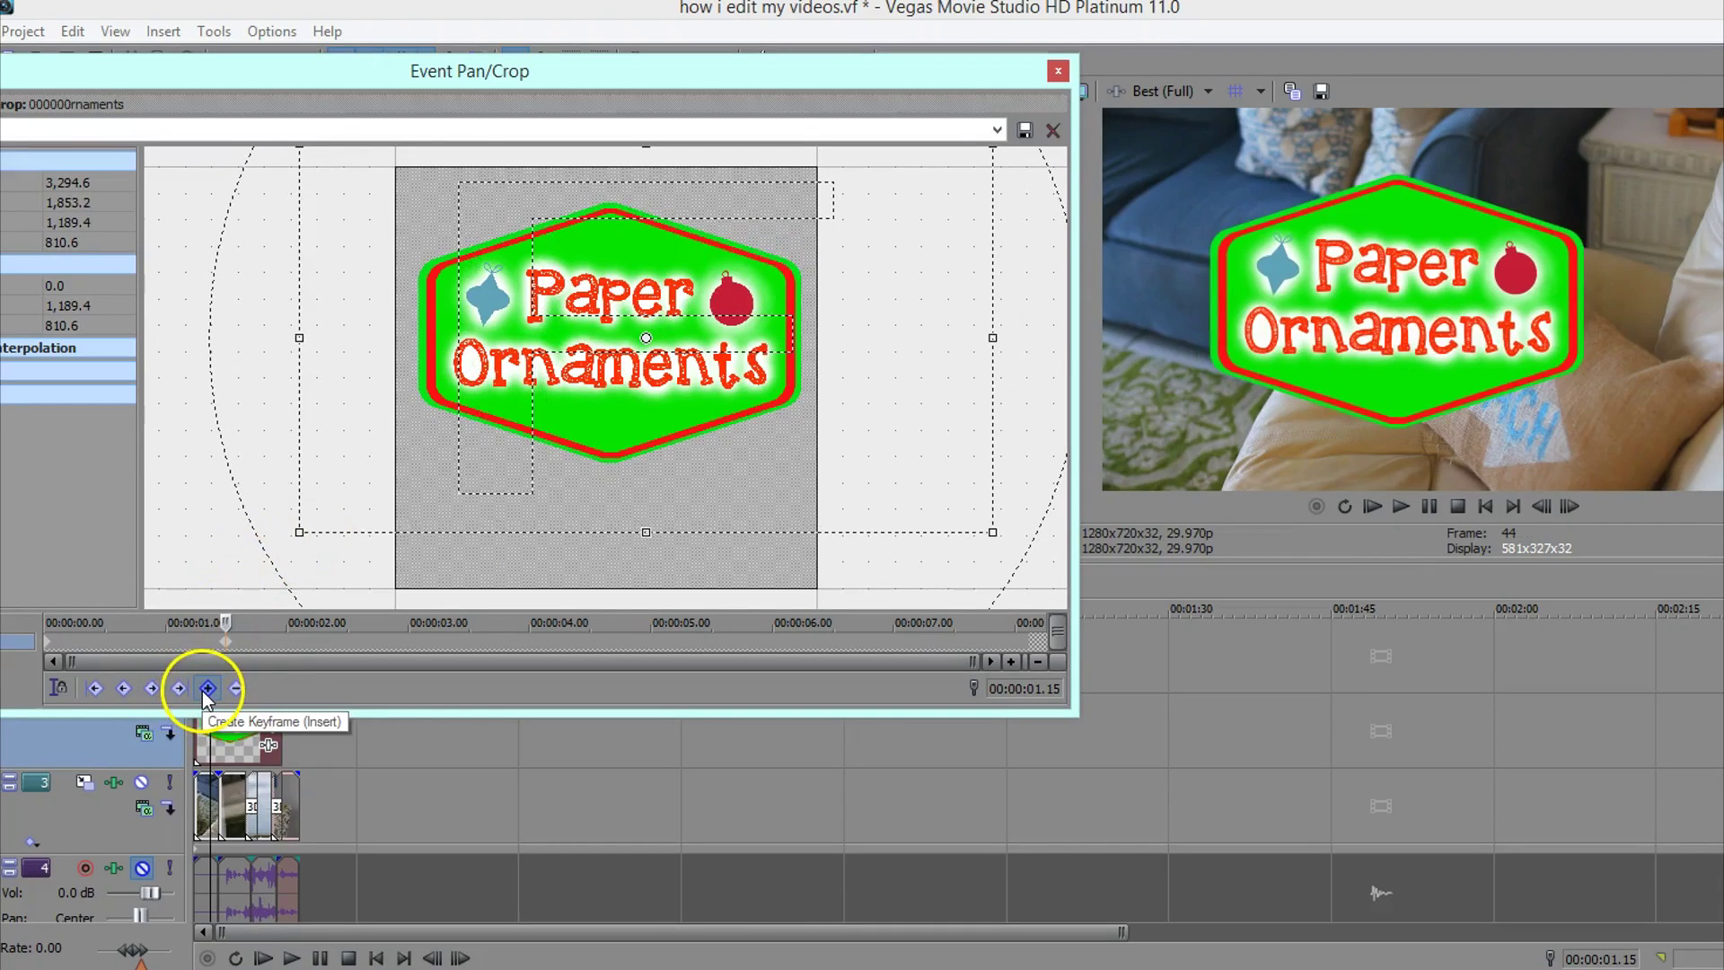
left_click(1058, 71)
Unlock the aspect ratio in MVI_1178's Pan/Crop and crop its height to about 965.7
left_click(1374, 507)
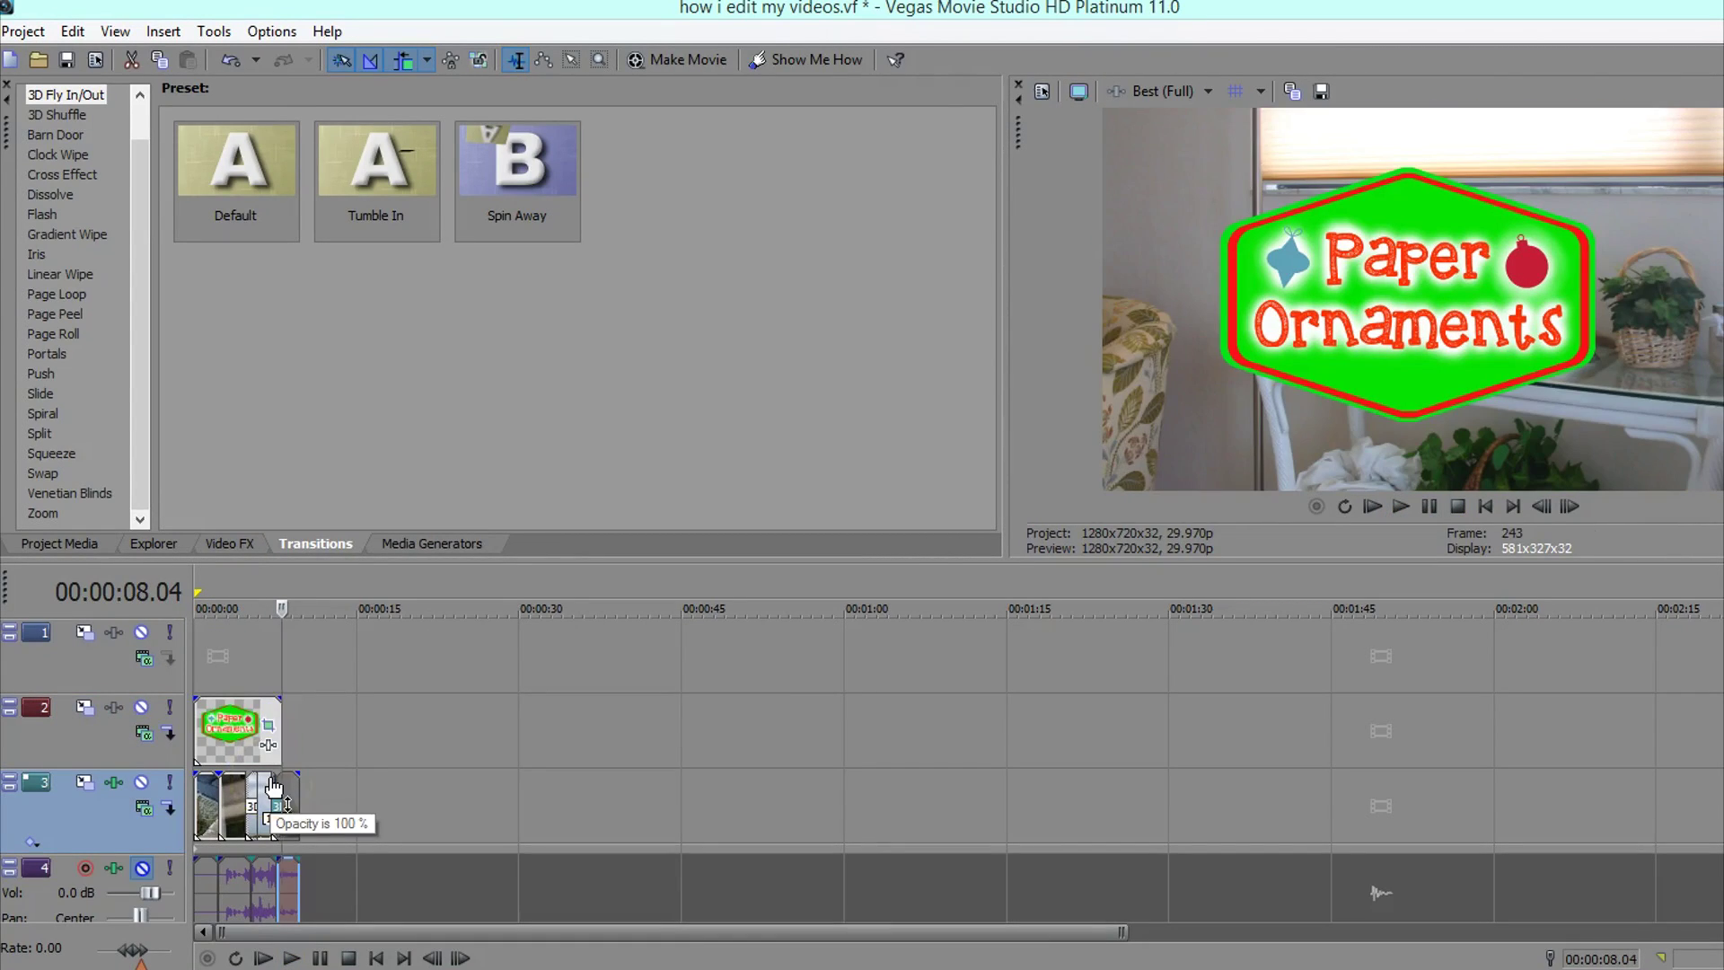
left_click(274, 788)
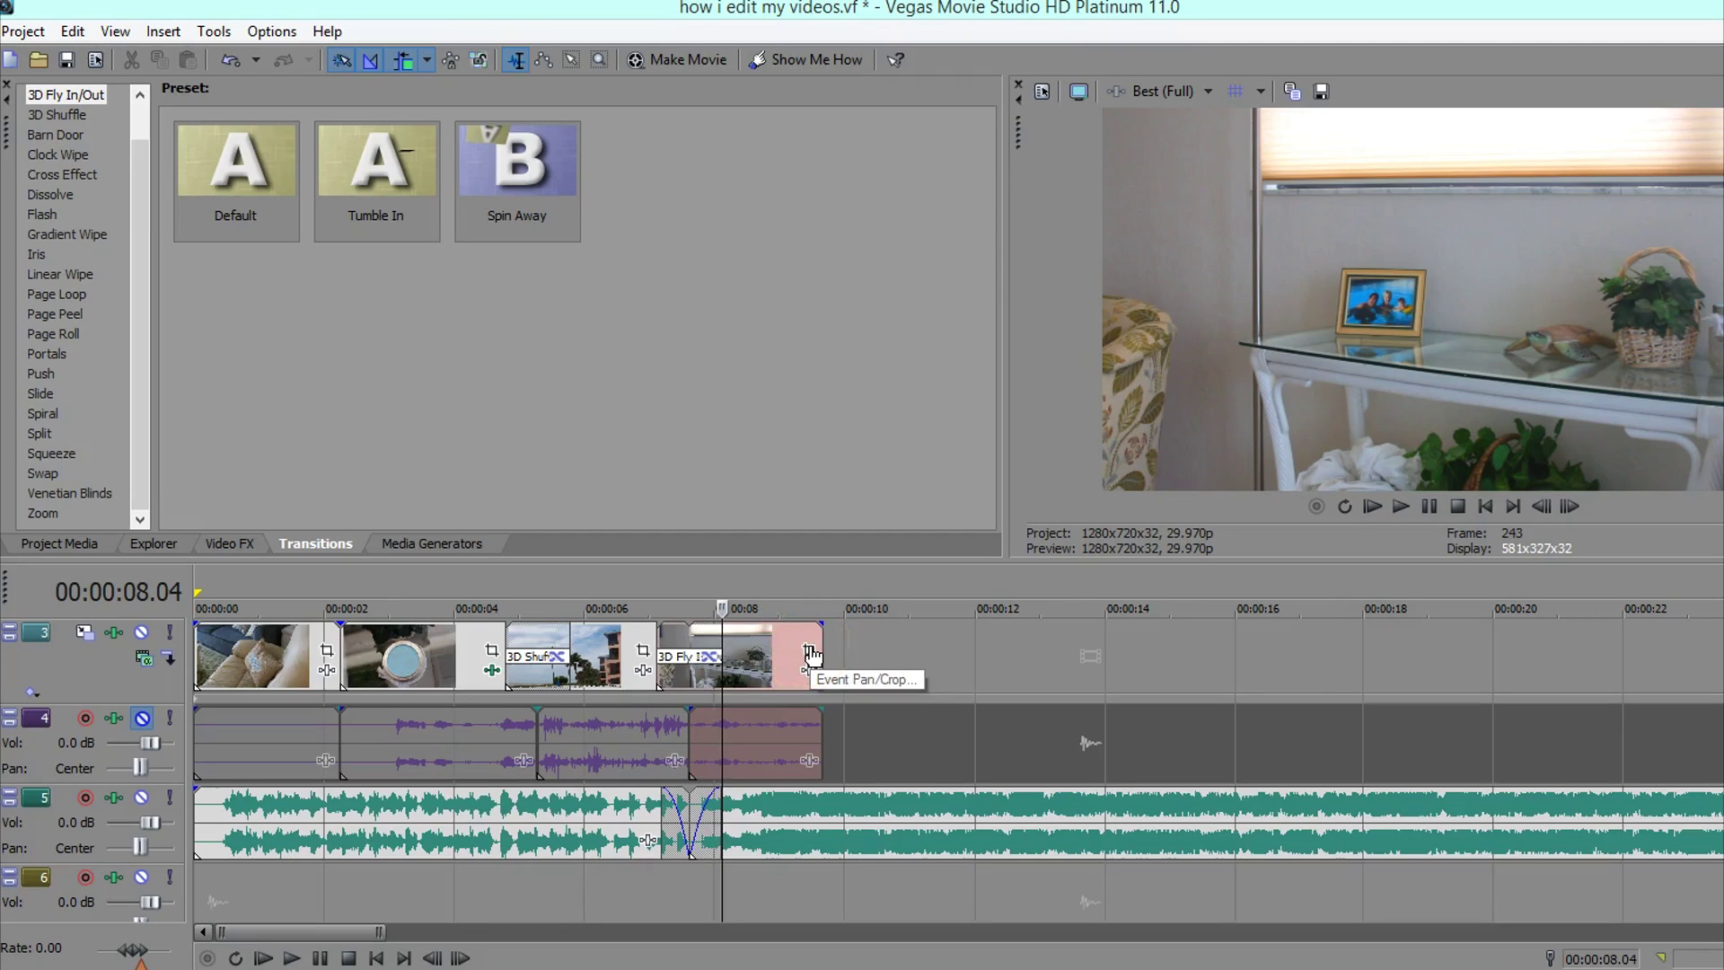
left_click(810, 651)
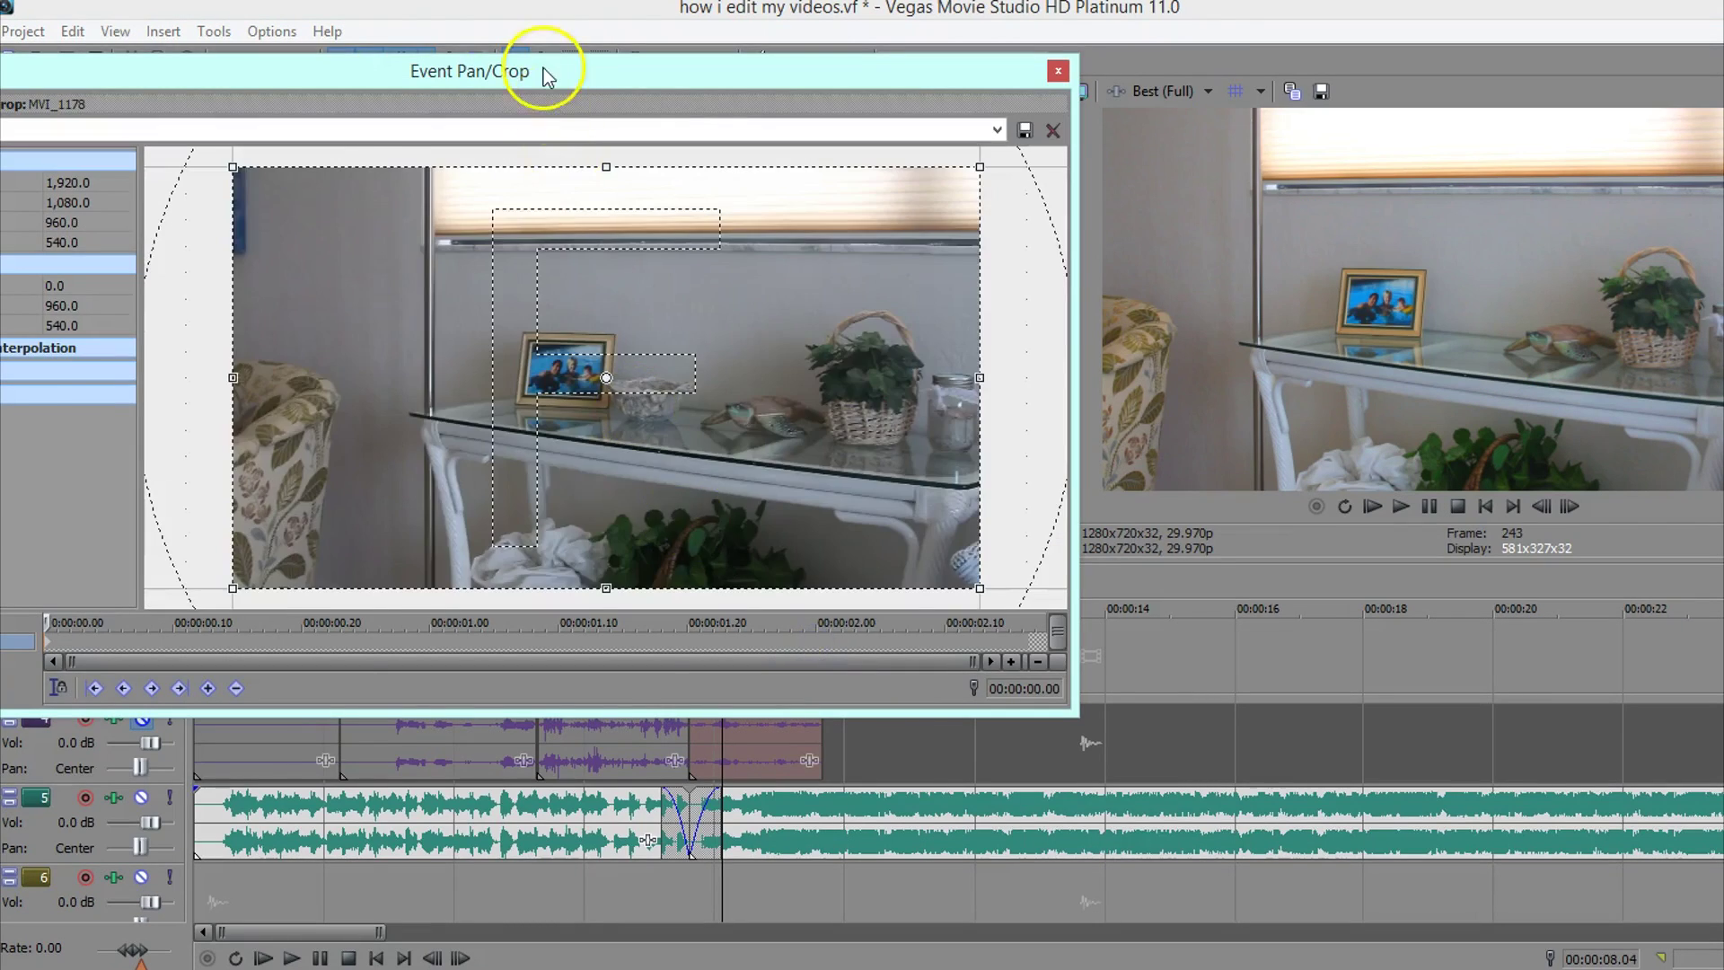
left_click_drag(546, 69, 546, 238)
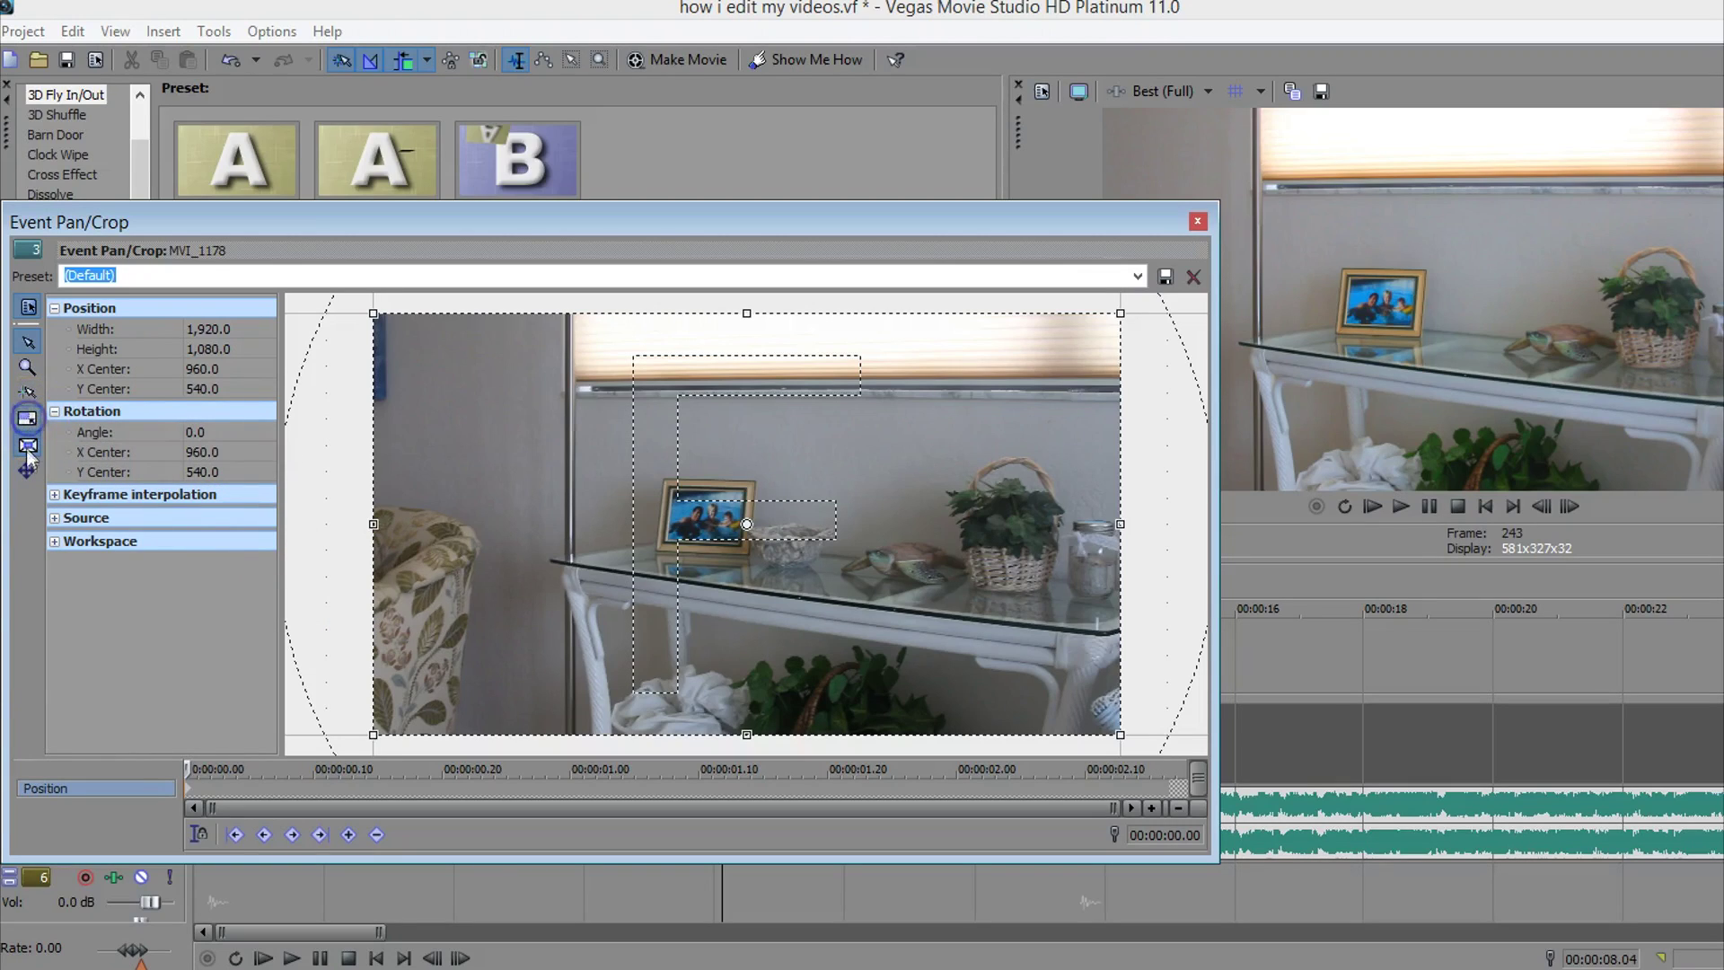
left_click(28, 419)
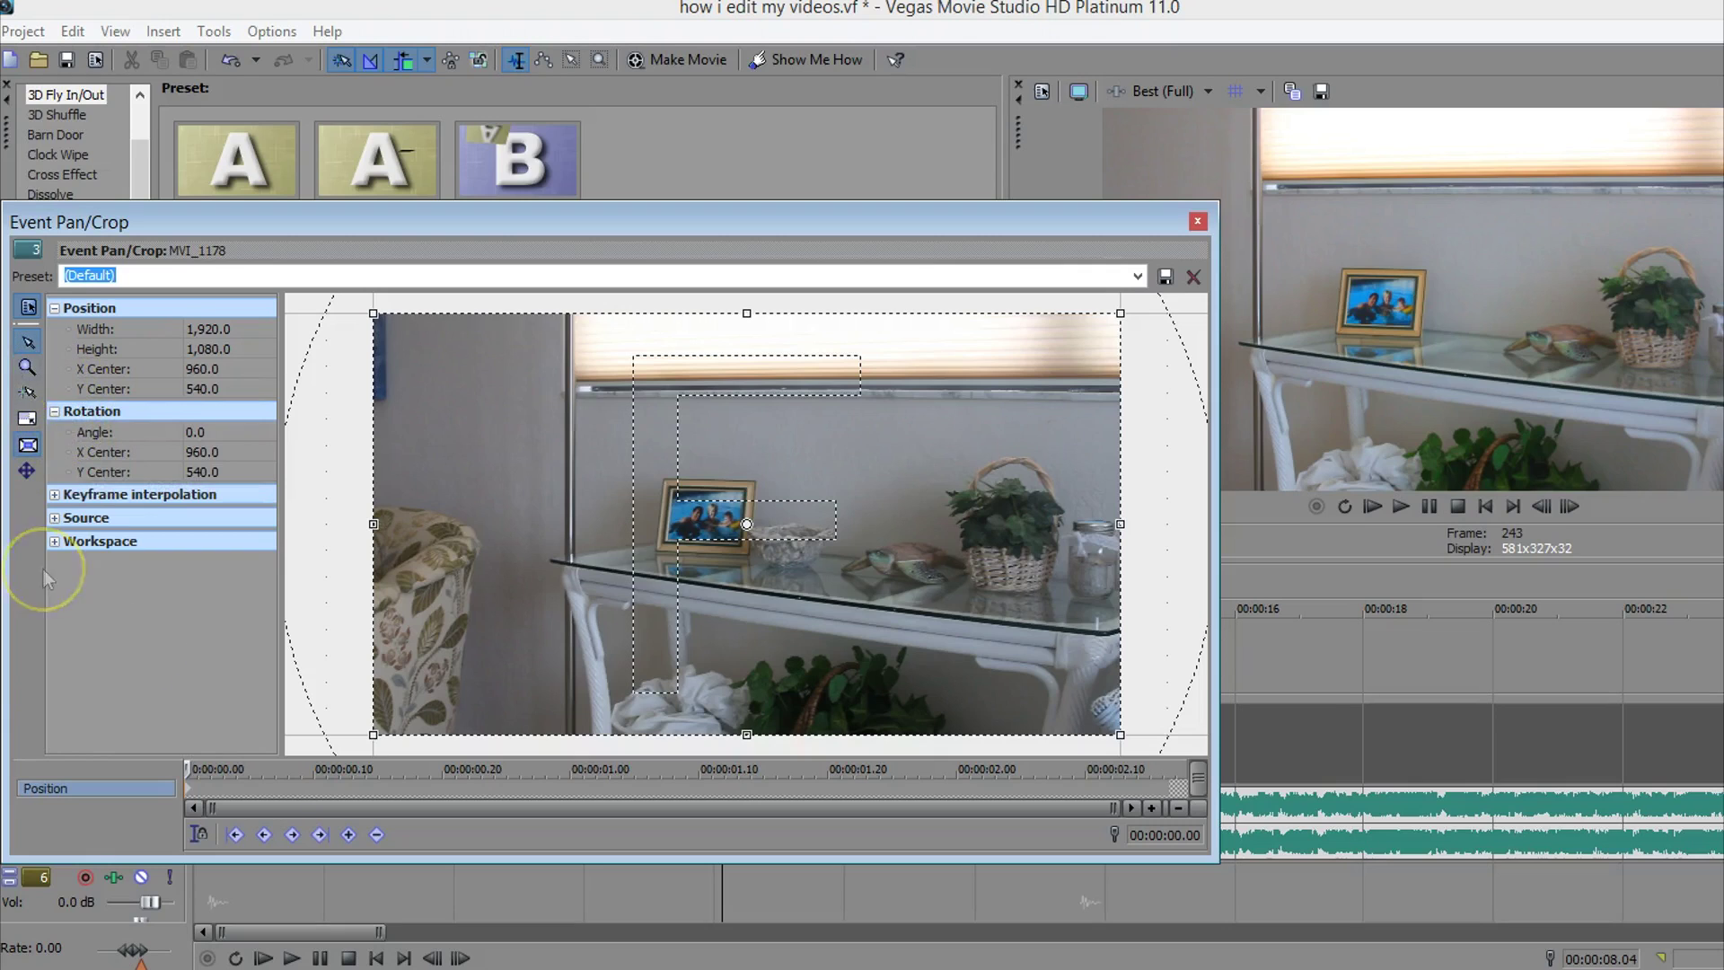
mouse_move(746, 313)
left_mouse_down()
mouse_move(738, 443)
mouse_move(735, 337)
left_mouse_up()
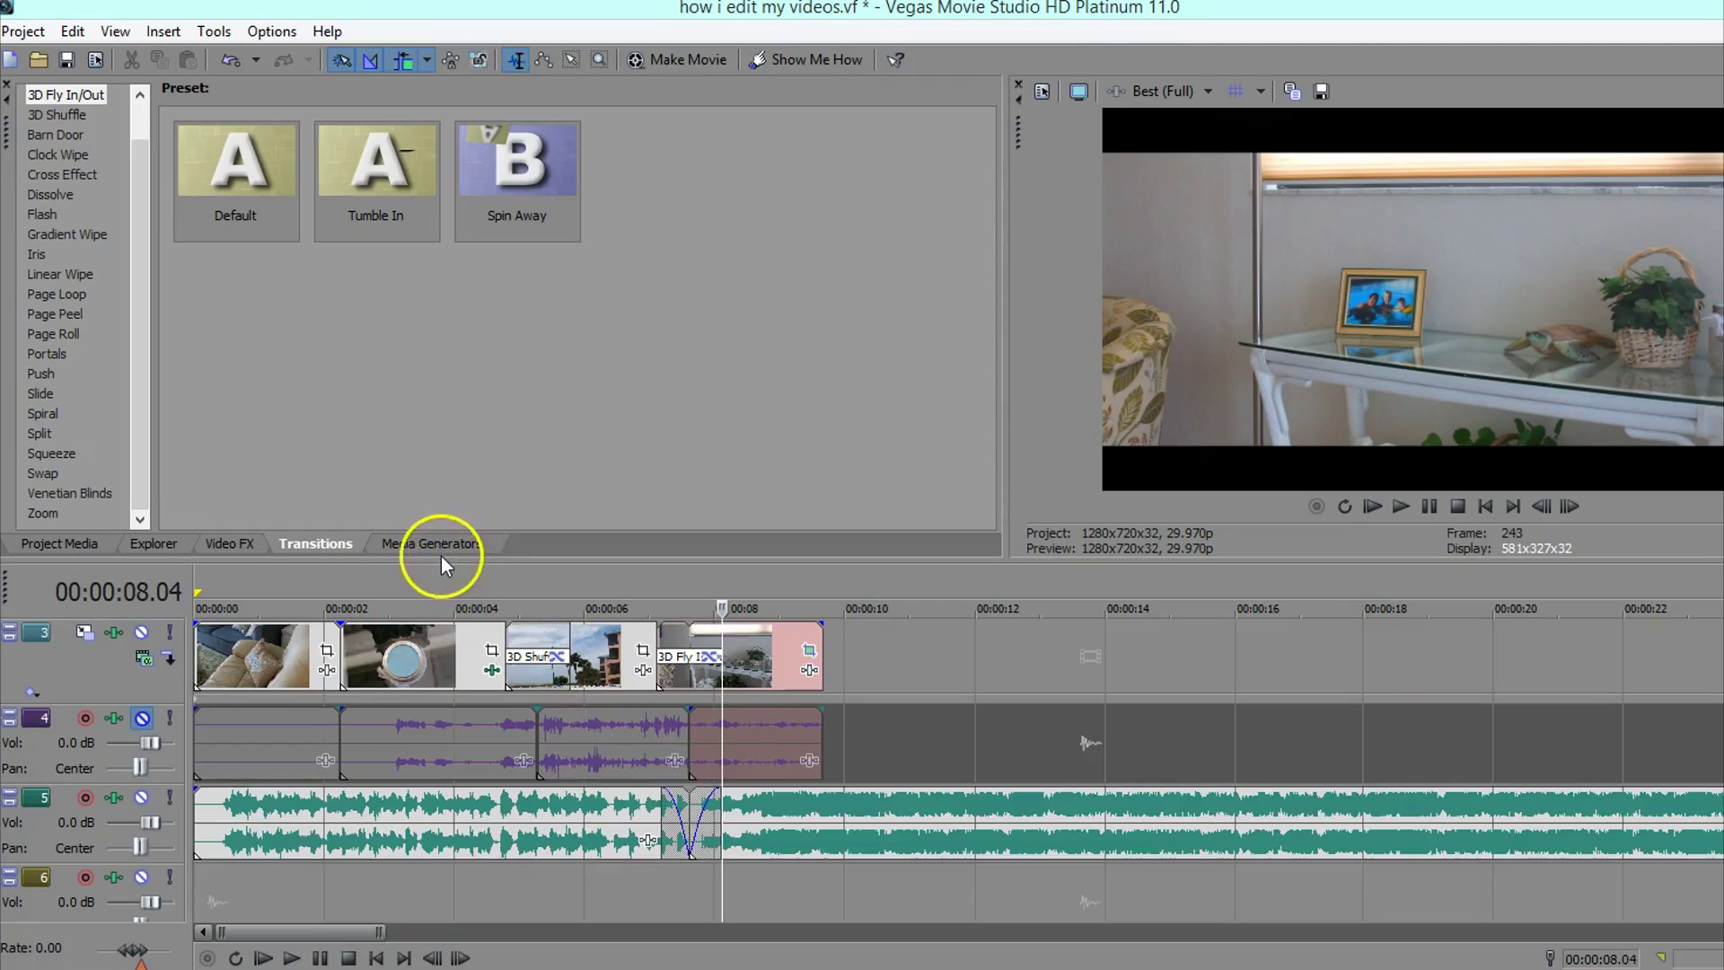
Move the last clip onto a new track 2 and add a Cyan Solid Color event below it
left_click(434, 544)
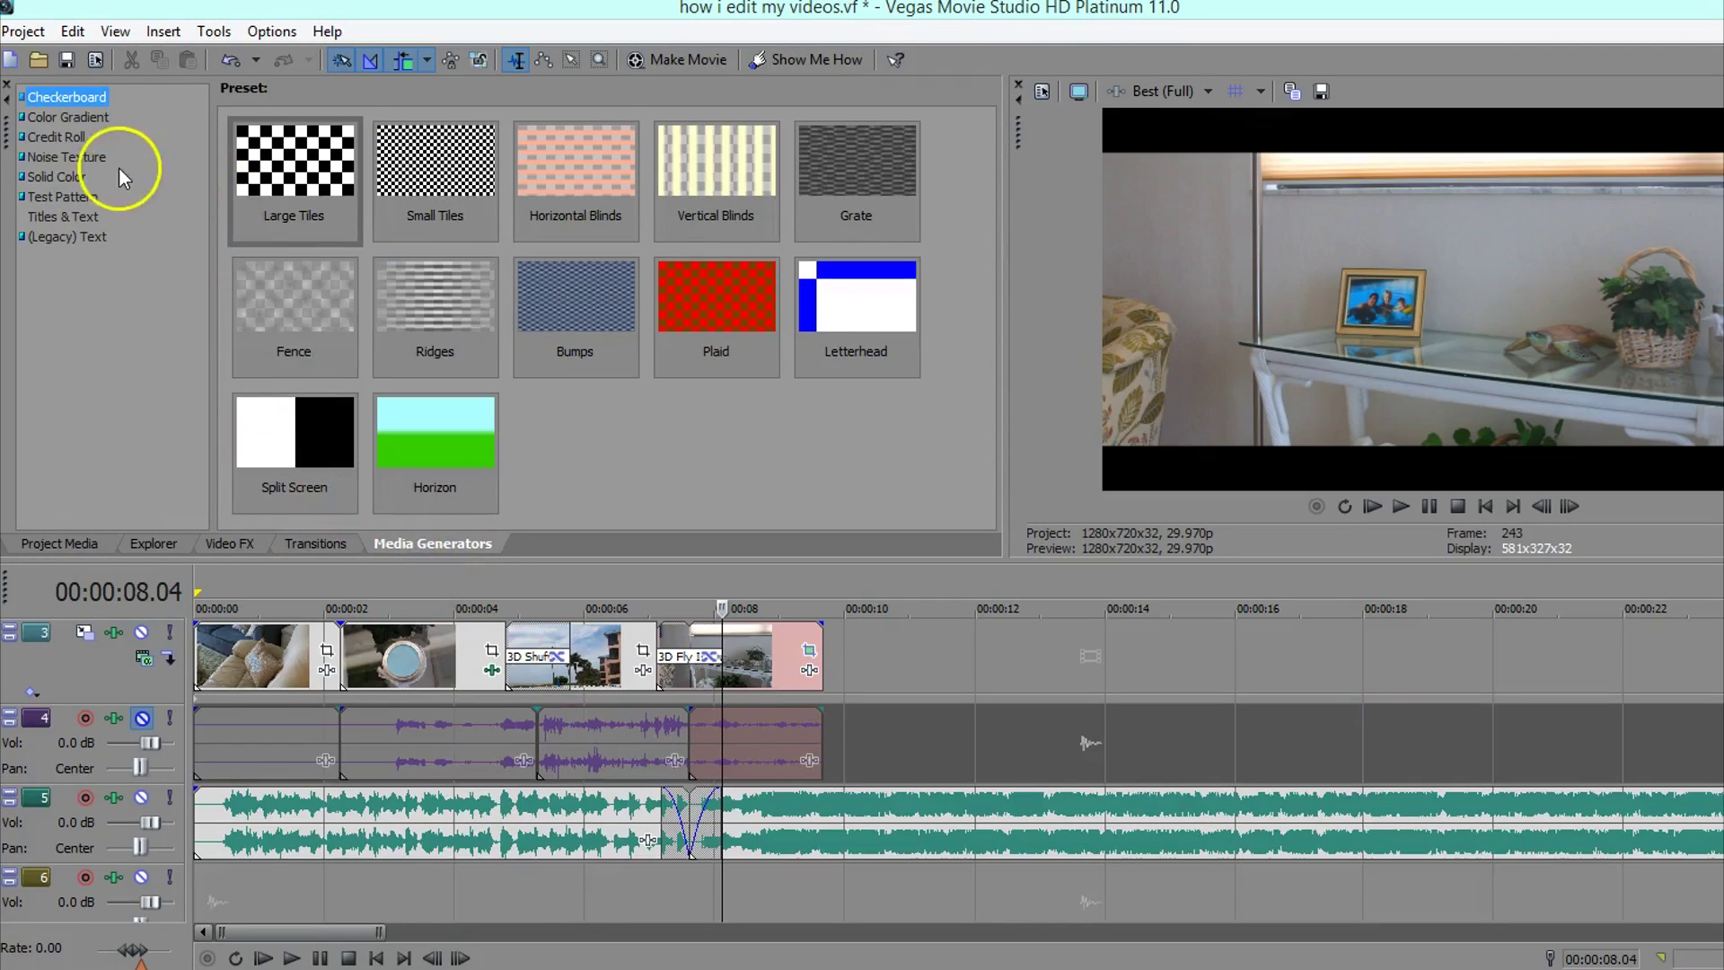
left_click(83, 158)
left_click(63, 177)
left_click_drag(719, 660, 677, 655)
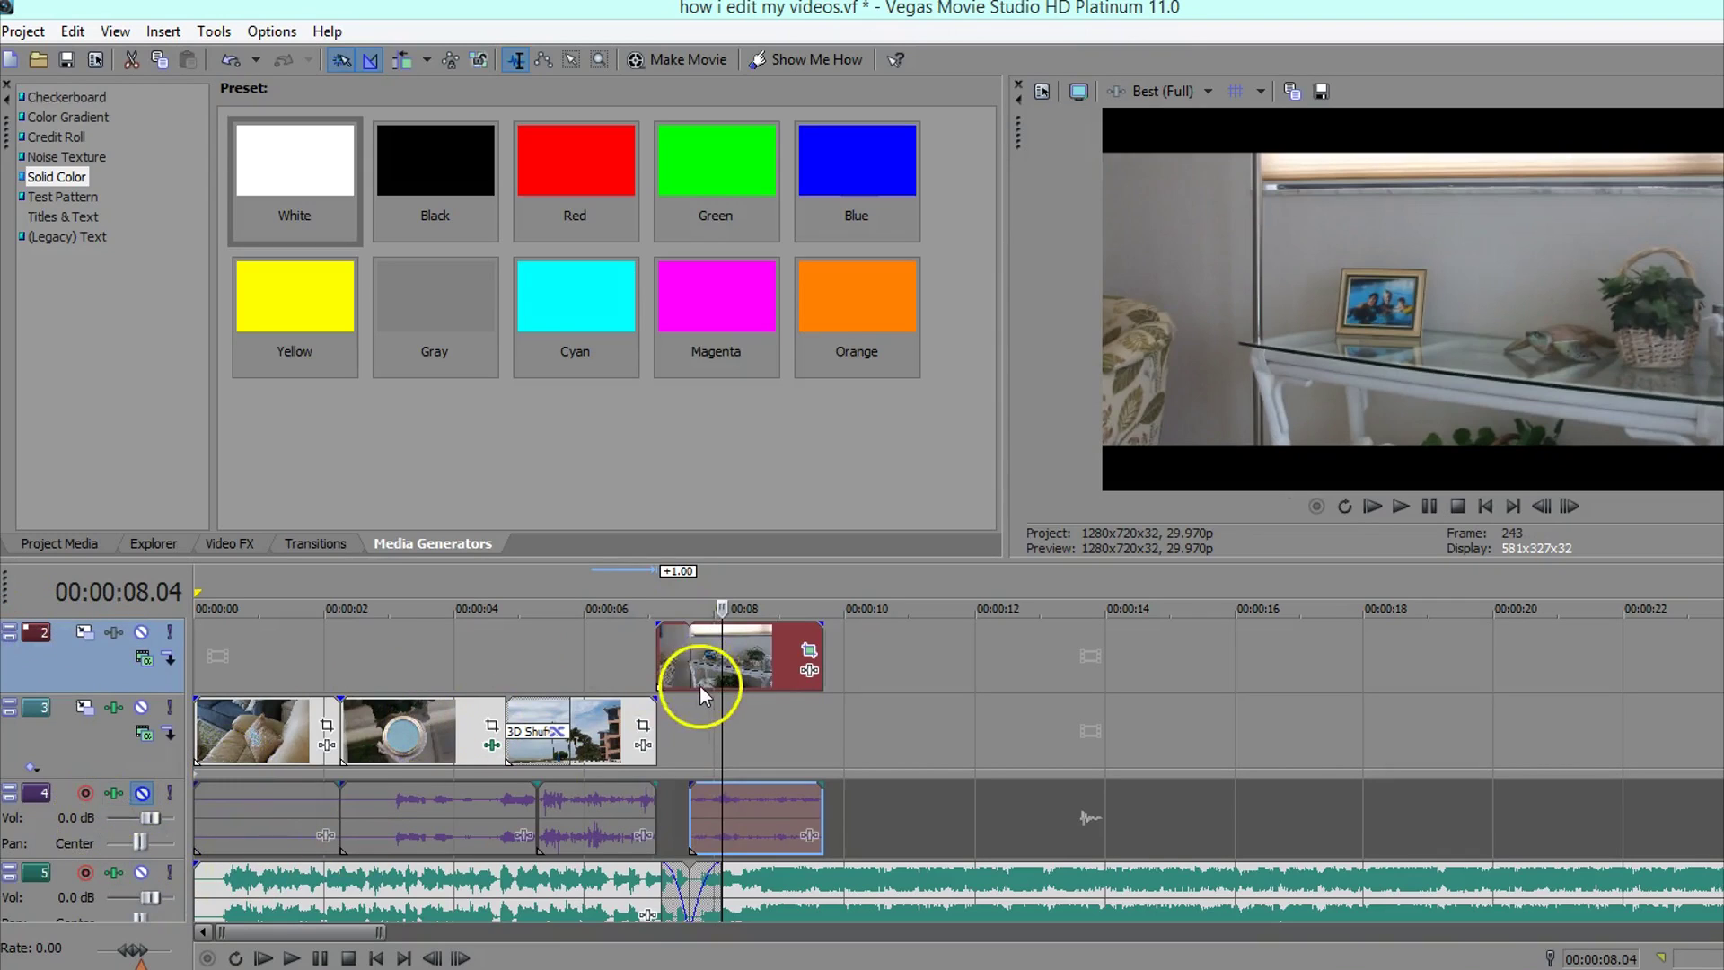
left_click_drag(643, 299, 669, 753)
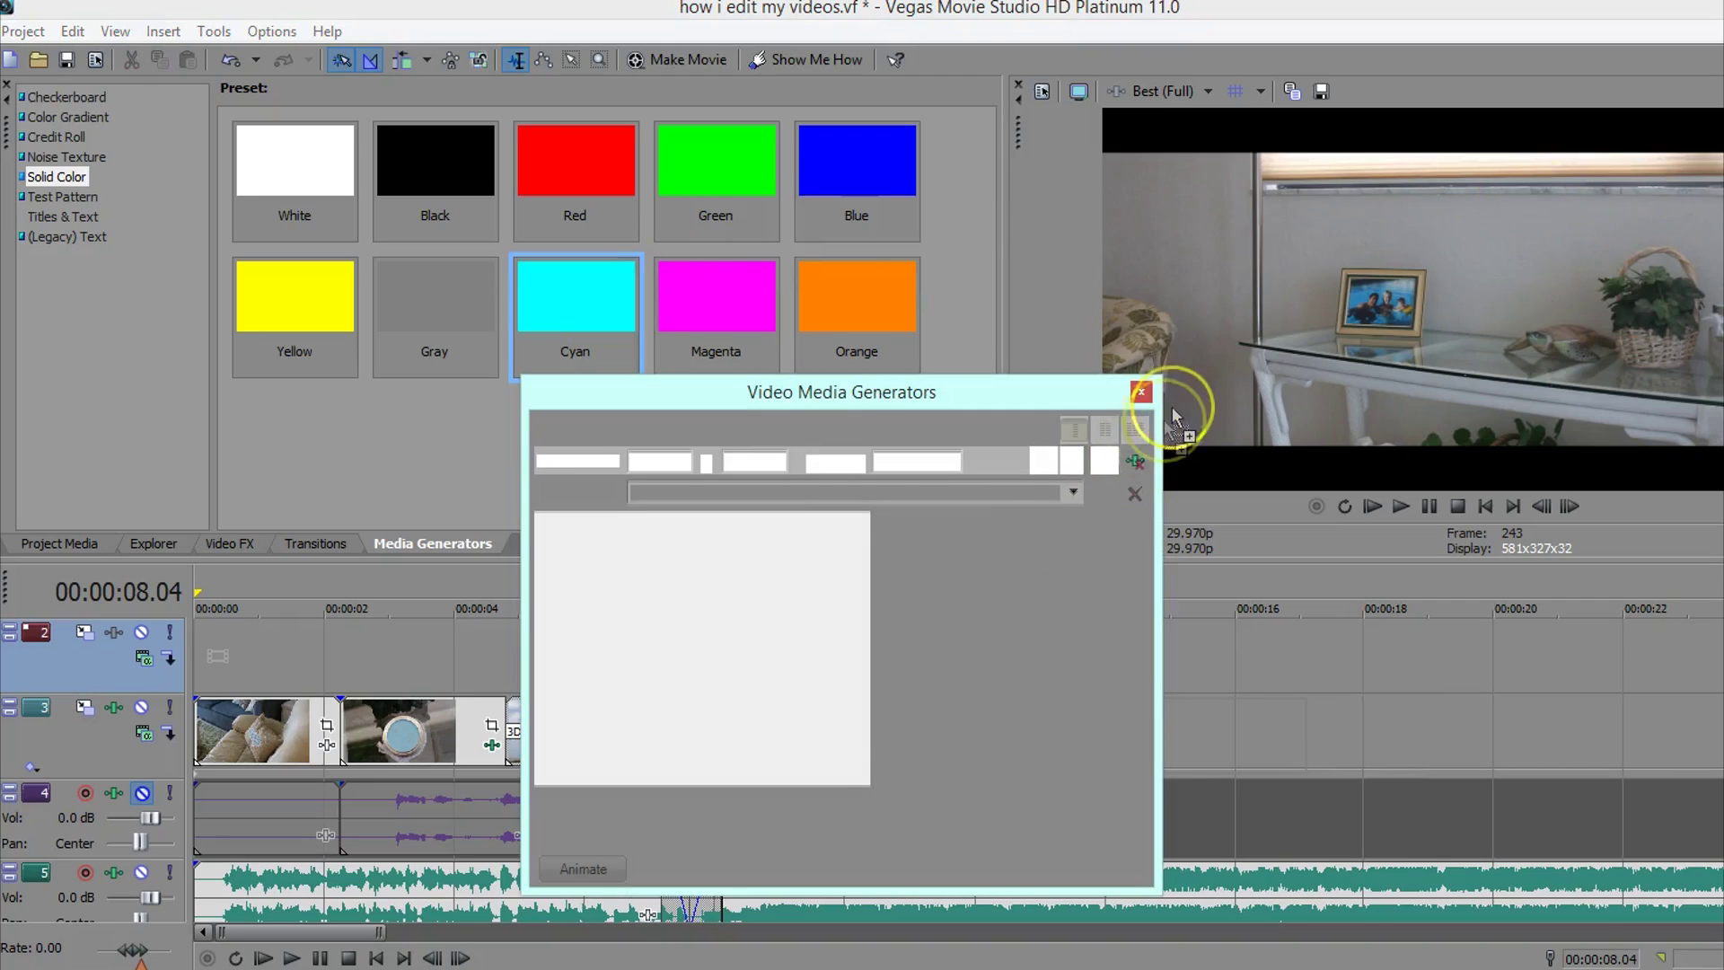
left_click(1141, 391)
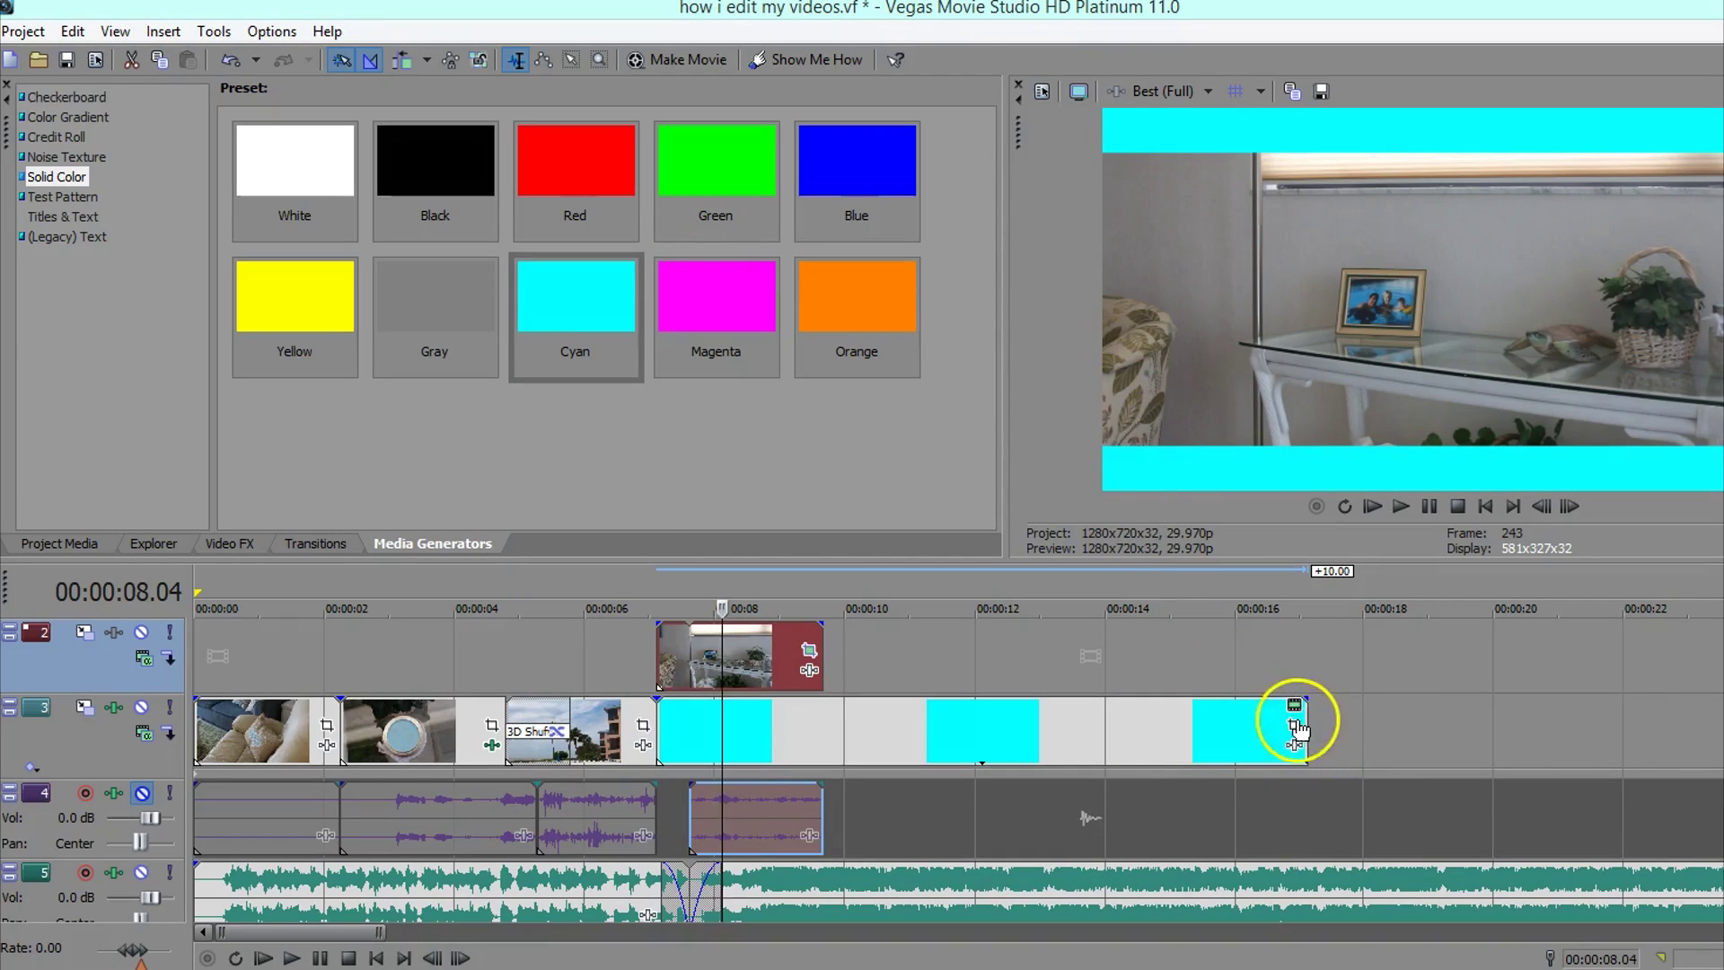
Shorten the cyan event, slide it under the upper clip, preview, and shift the clips earlier
left_click_drag(1303, 732, 823, 771)
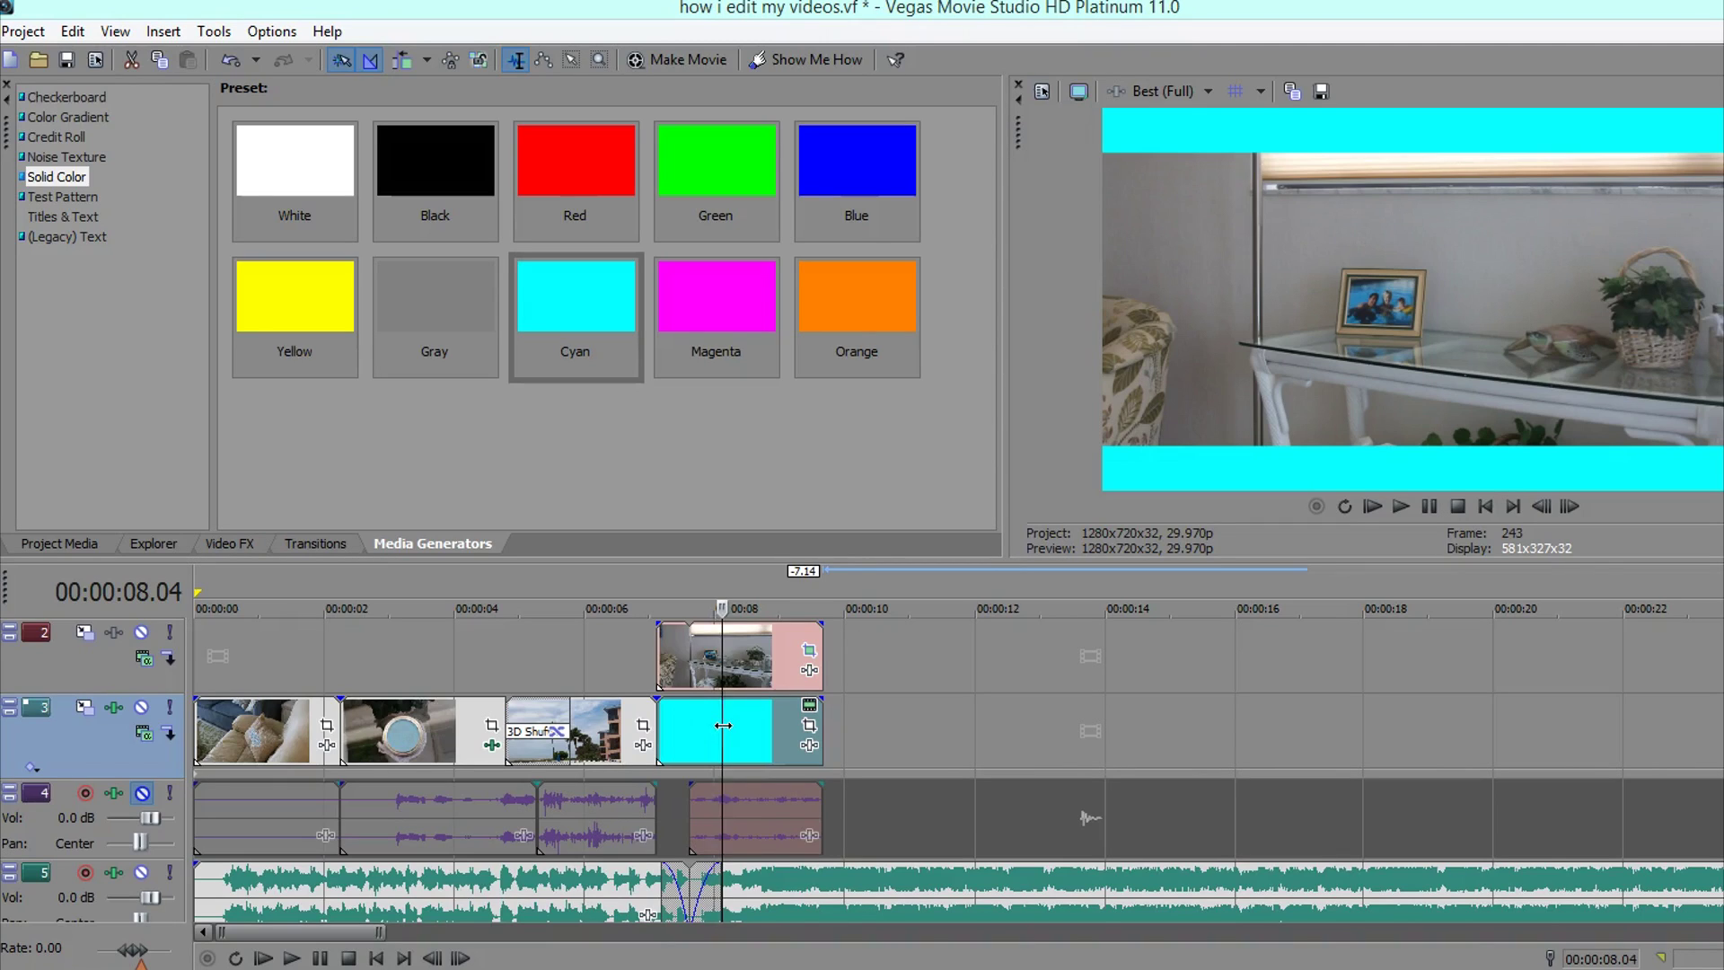
left_click_drag(693, 724, 1009, 724)
left_click(584, 723)
left_click_drag(588, 724, 739, 724)
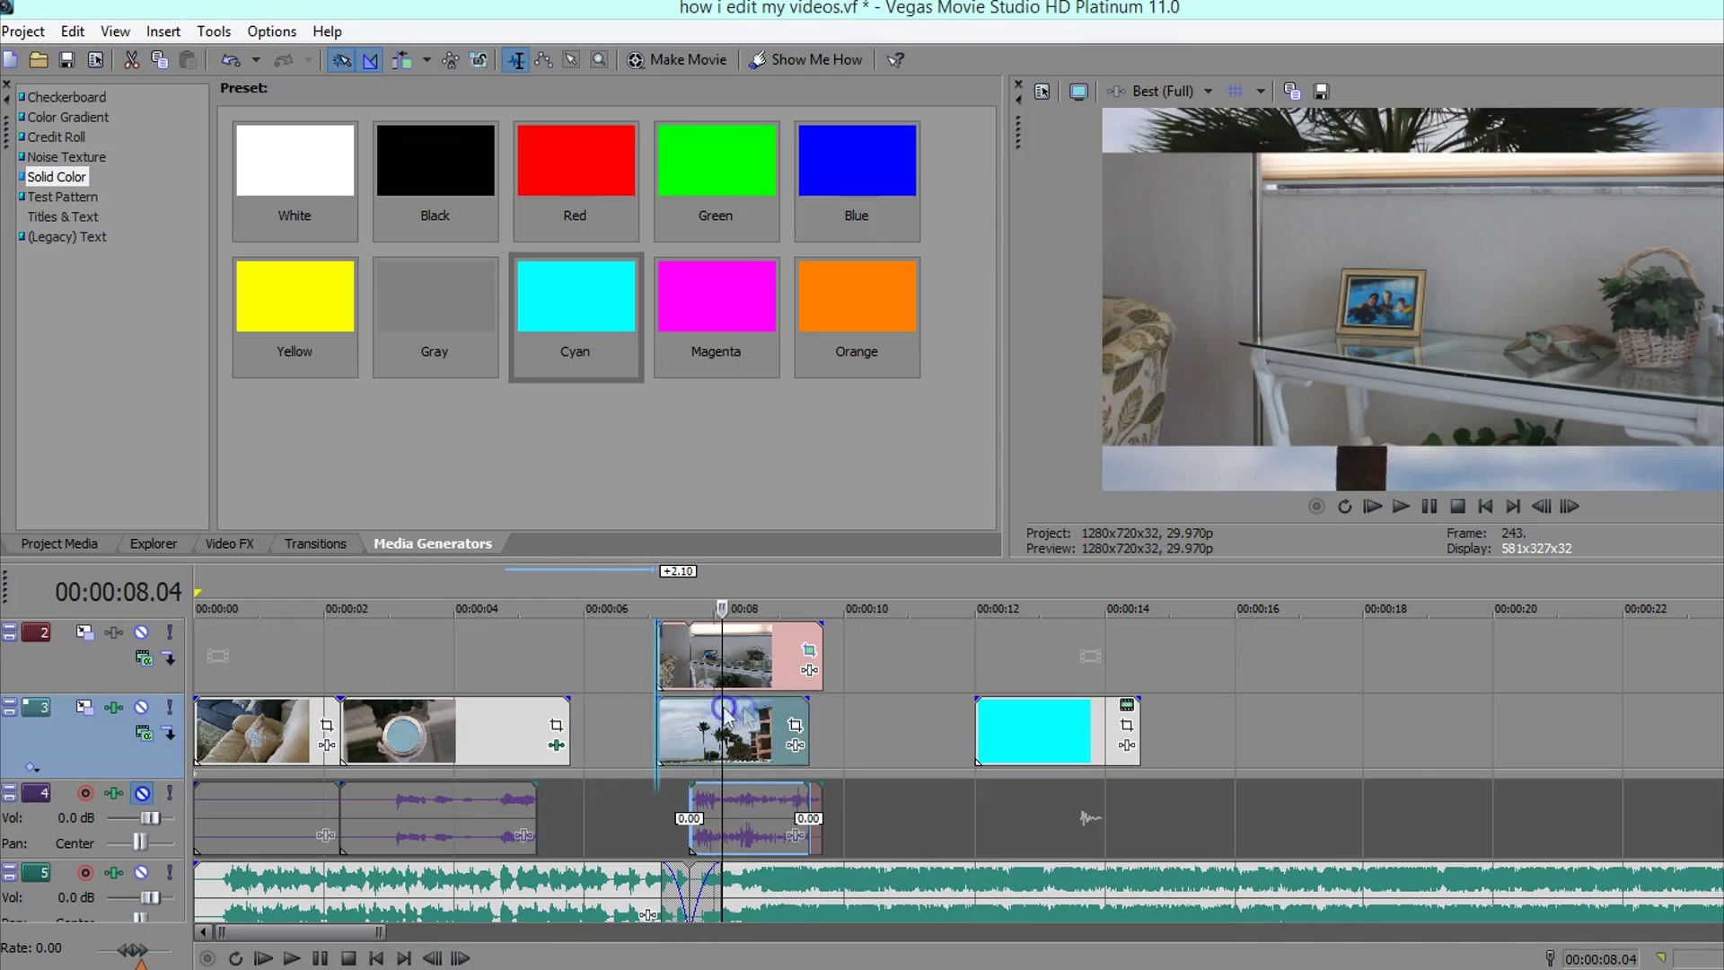
left_click(686, 655)
left_click(661, 632)
left_click(1401, 505)
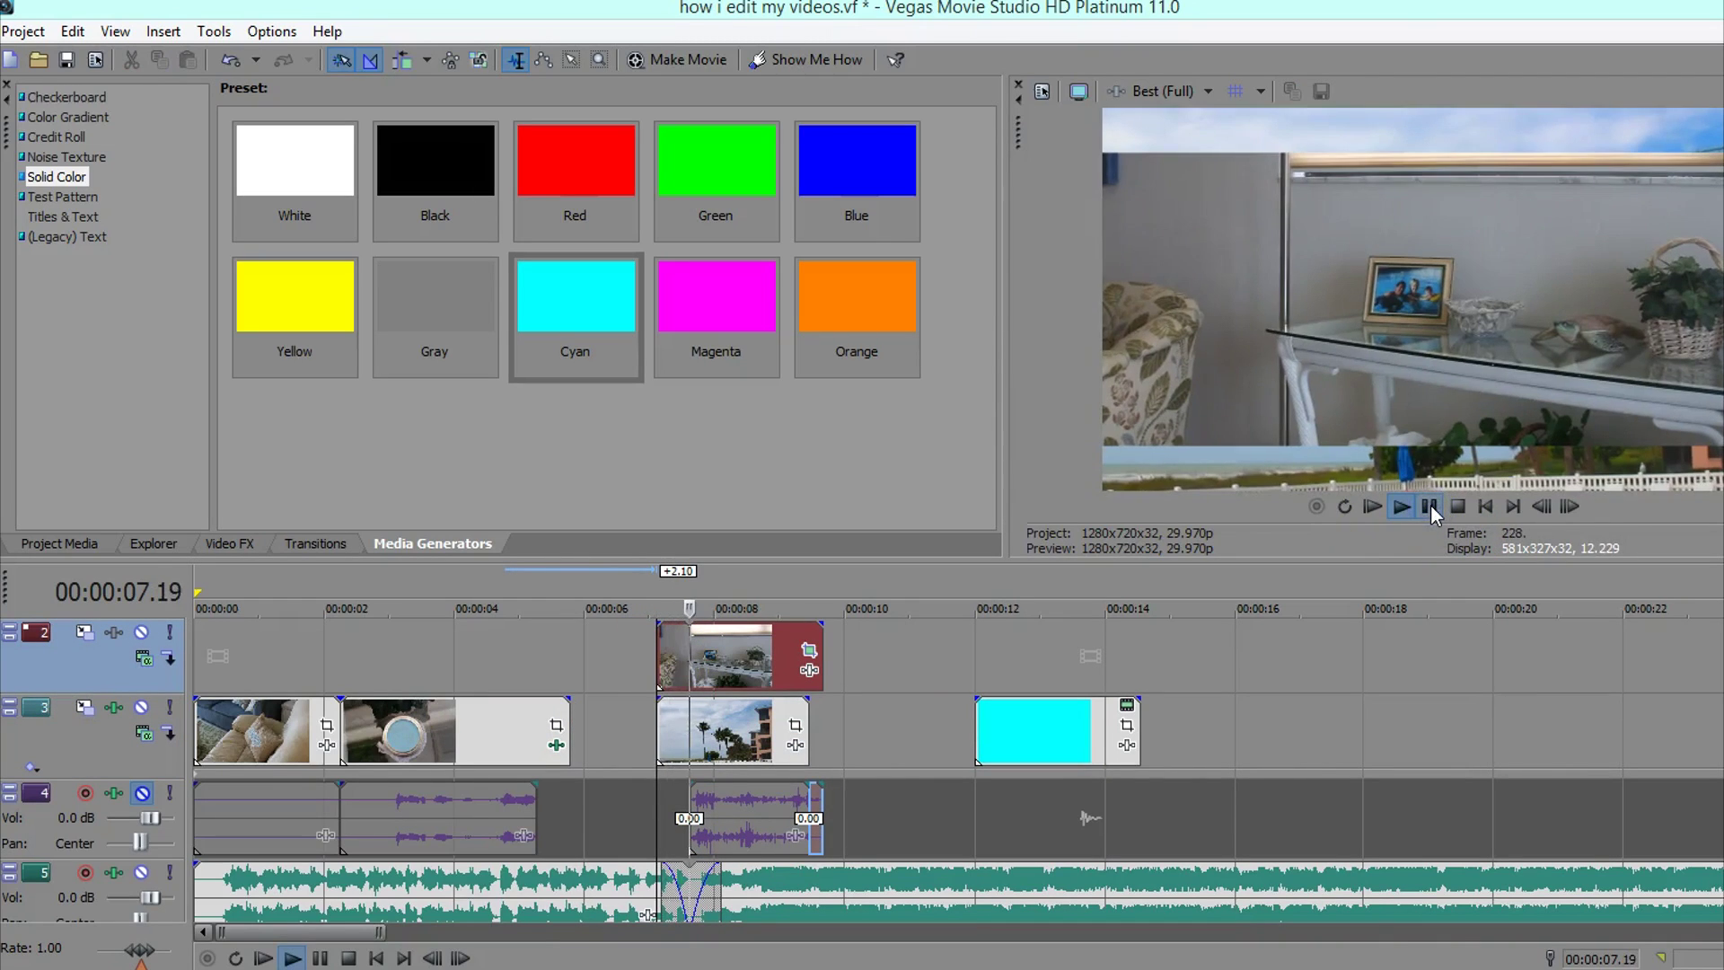
left_click(1430, 506)
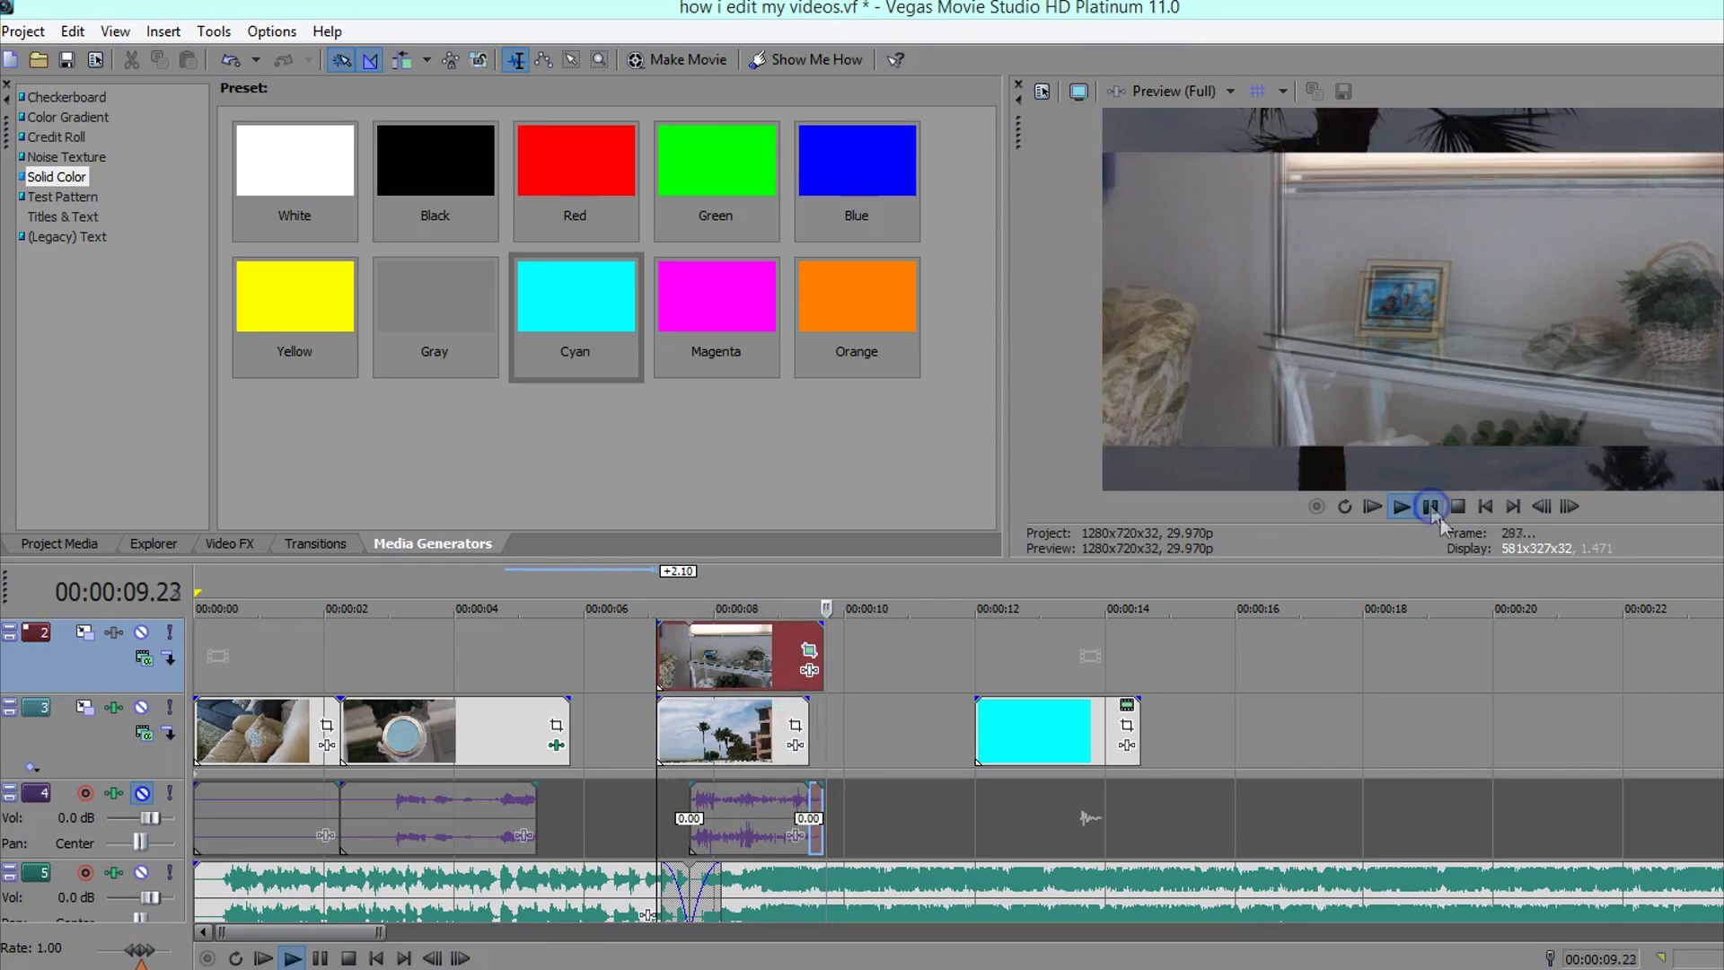
left_click(732, 678)
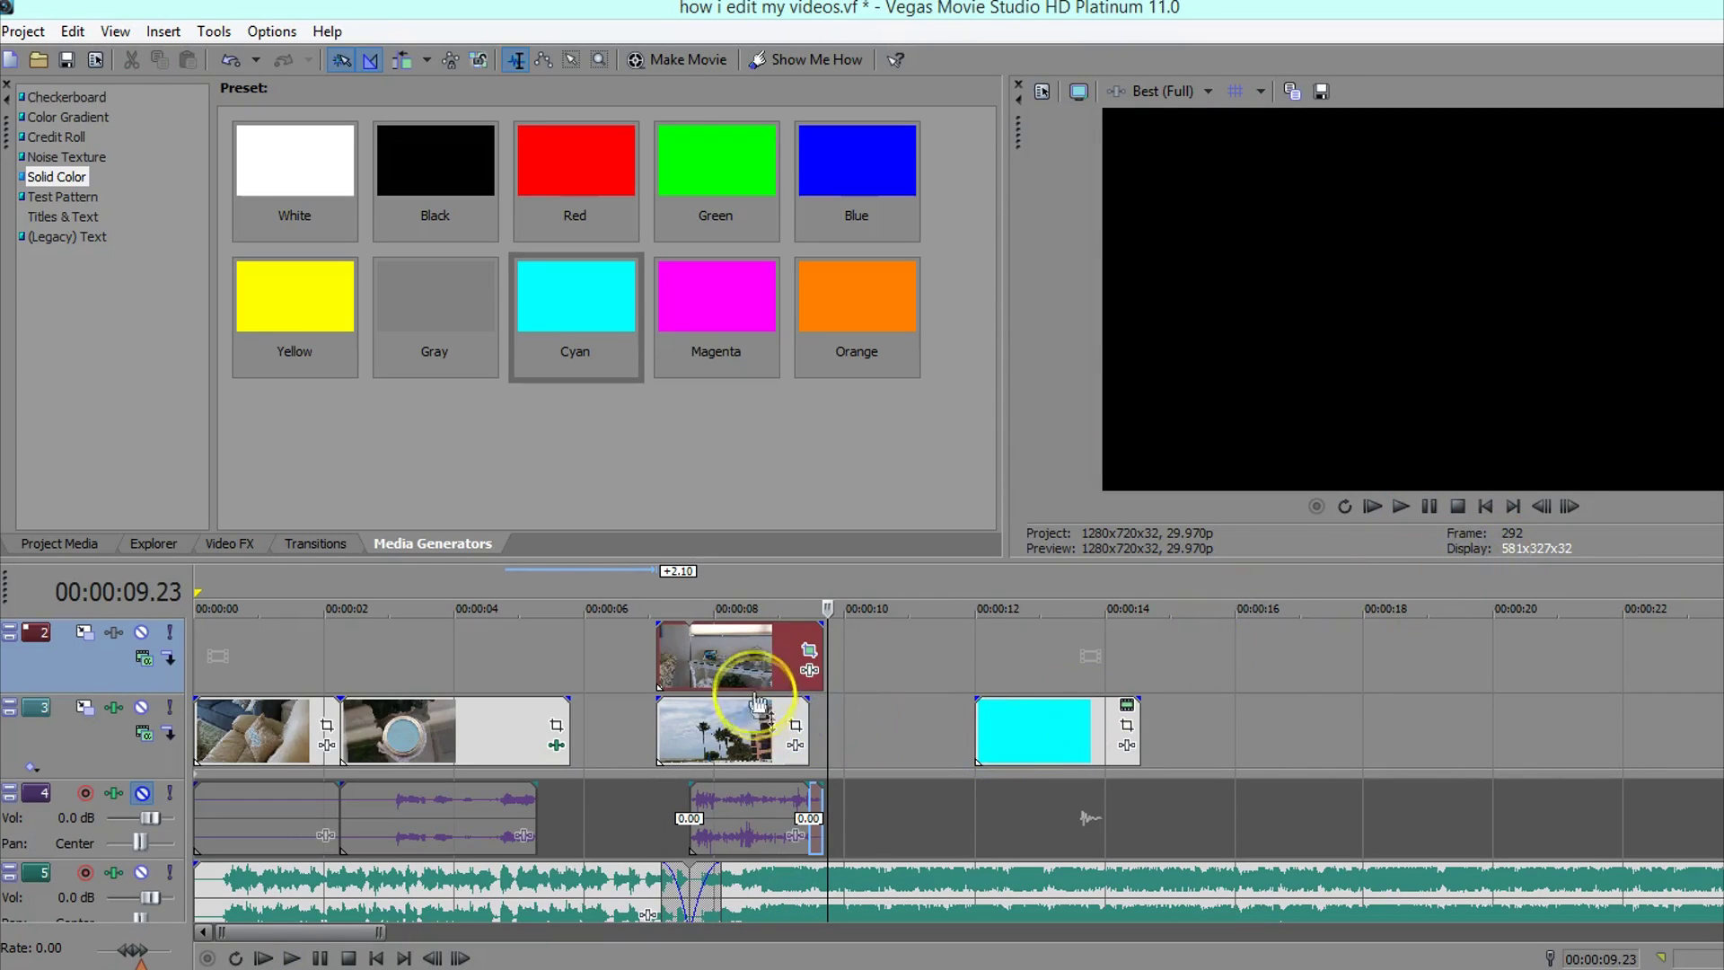
left_click_drag(732, 729, 652, 730)
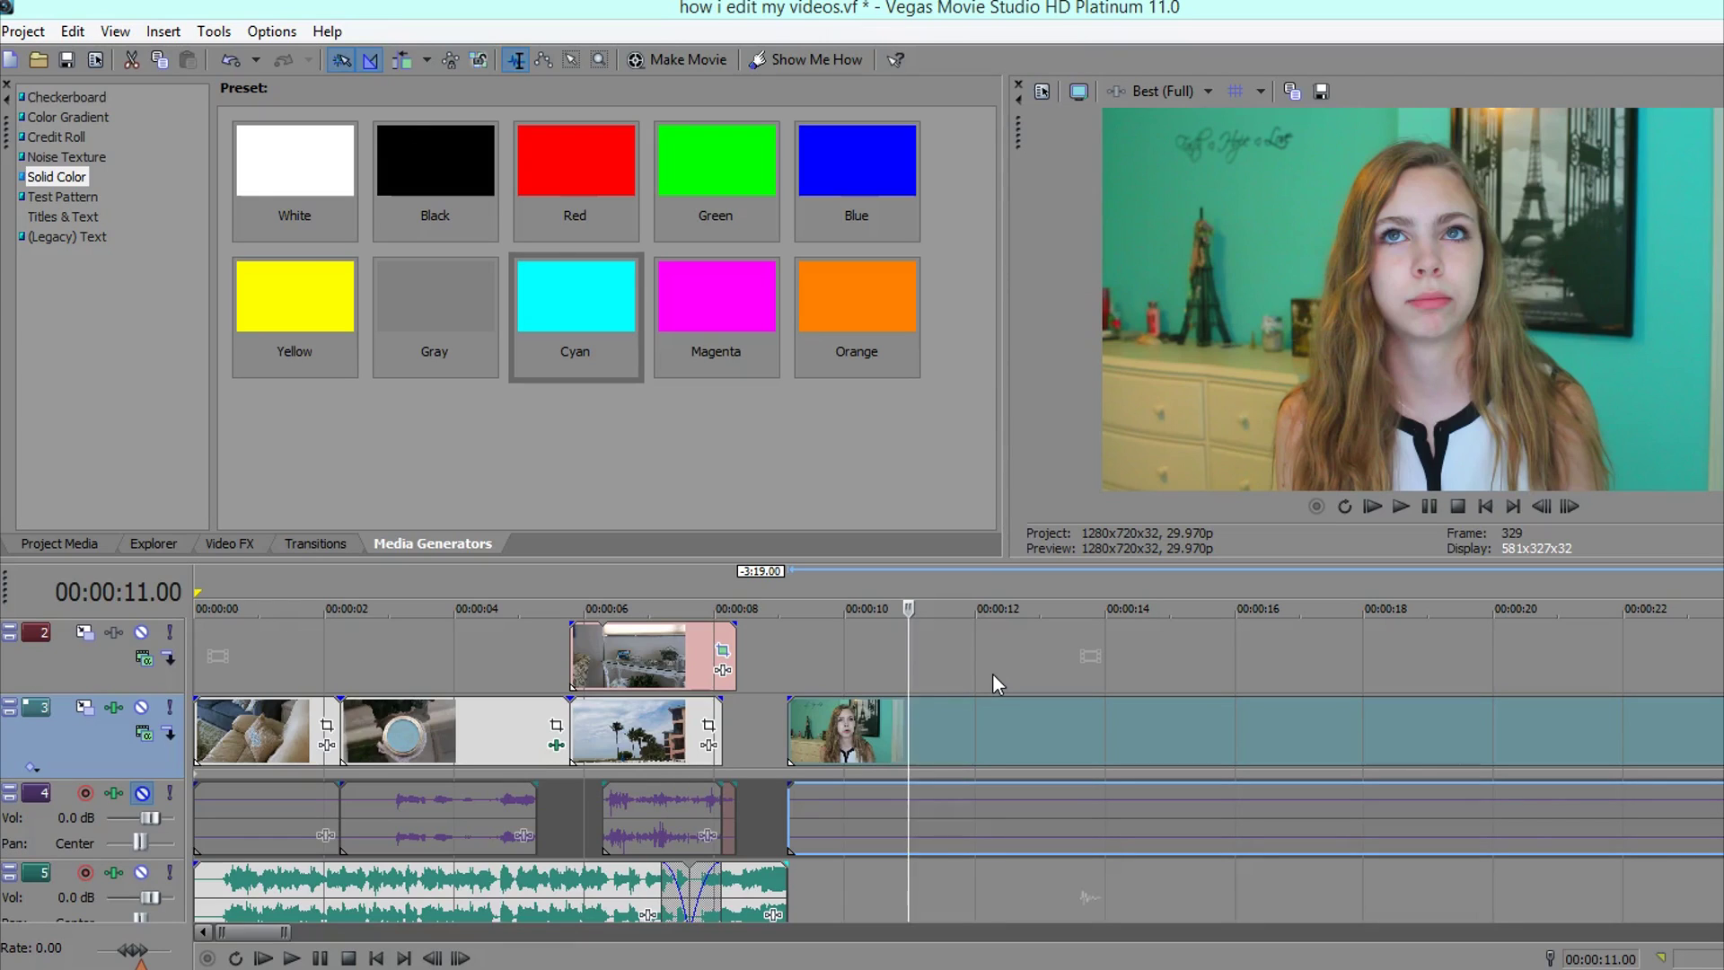
Import the Desktop music file onto track 5 and lower its gain to -5.3 dB
left_click(37, 59)
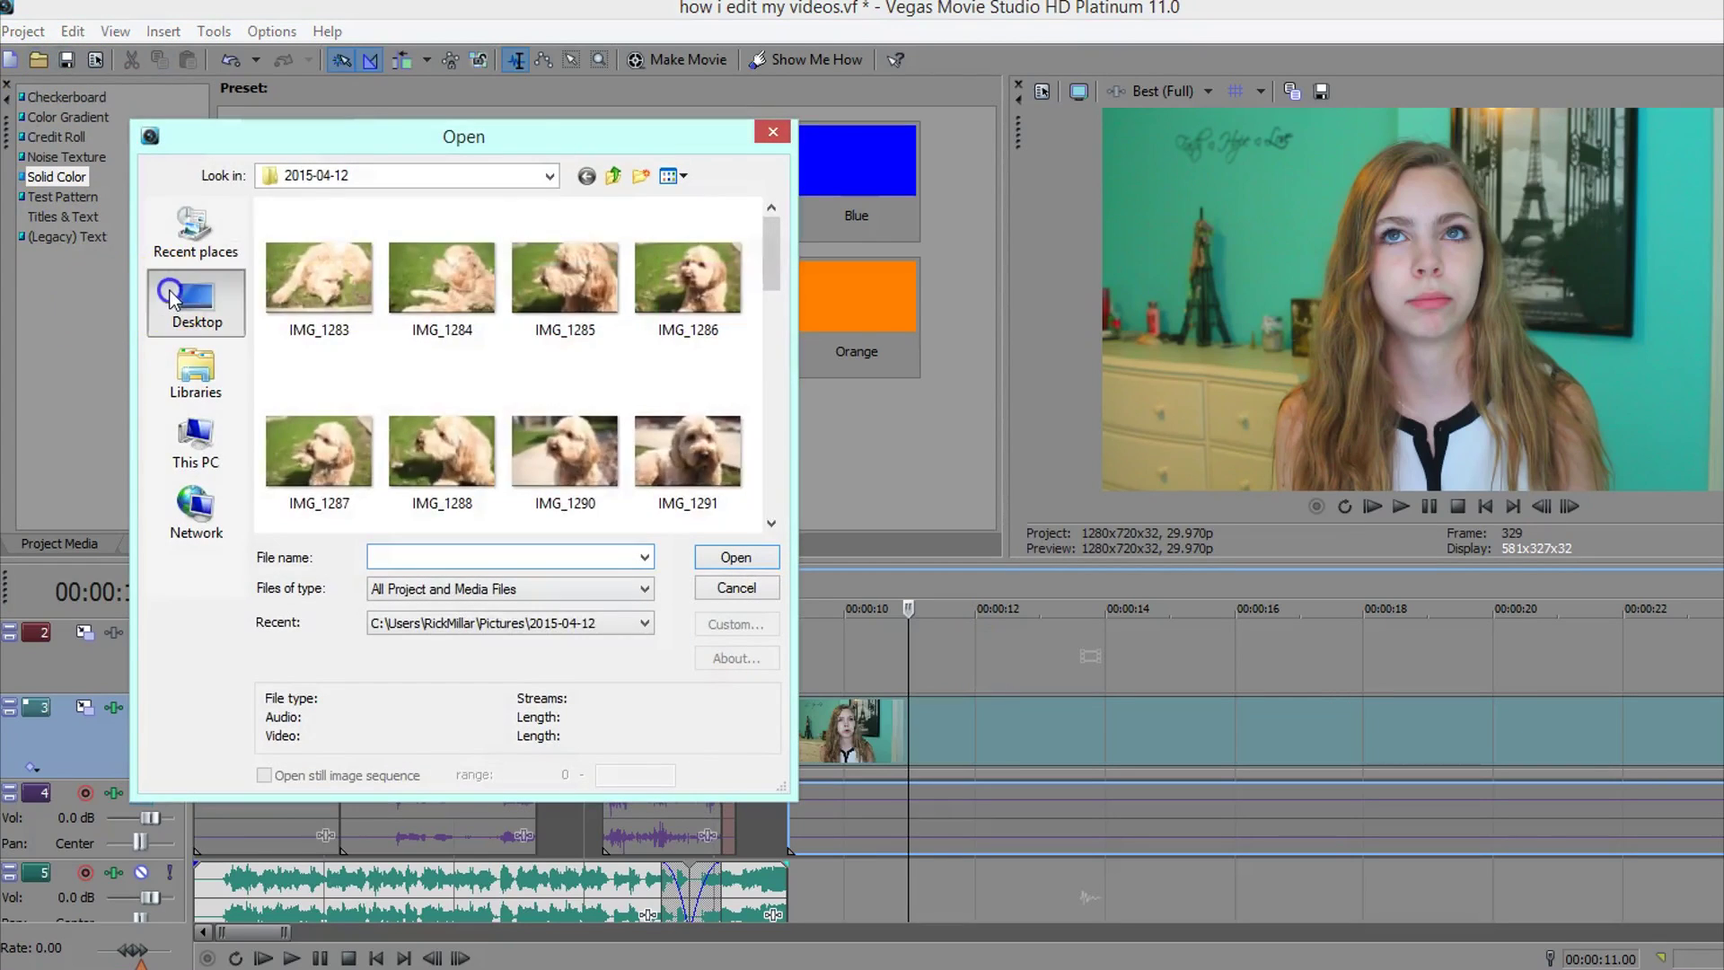
left_click(197, 301)
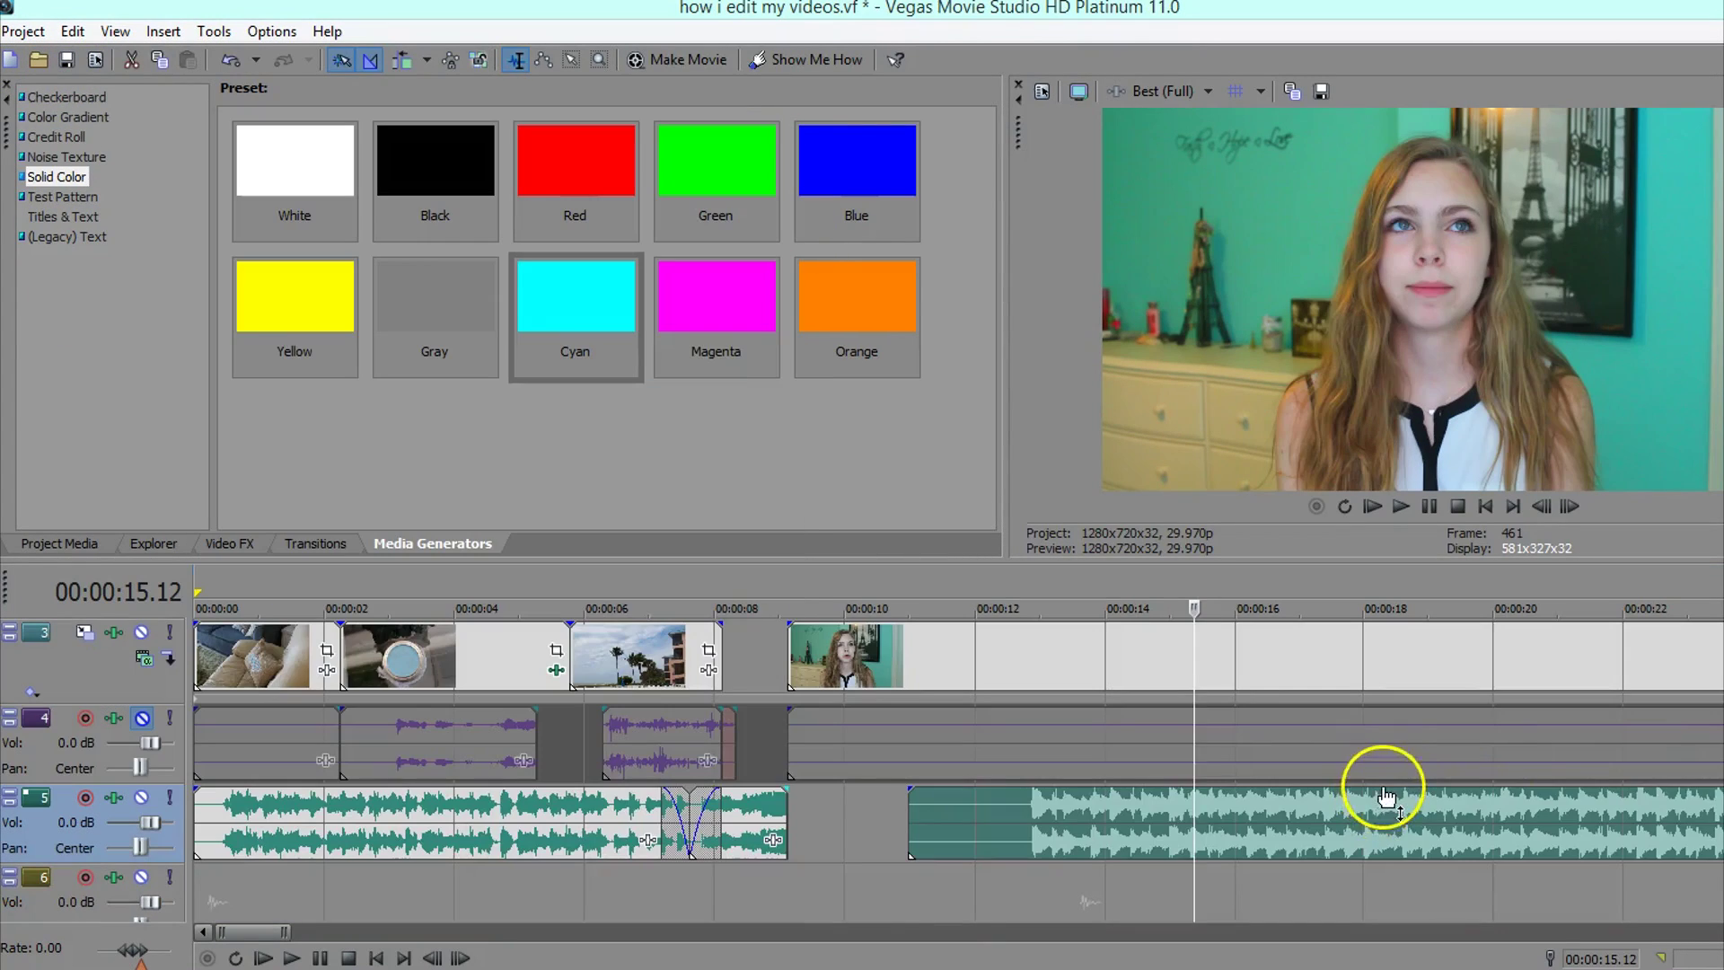
left_click_drag(1377, 789, 1380, 826)
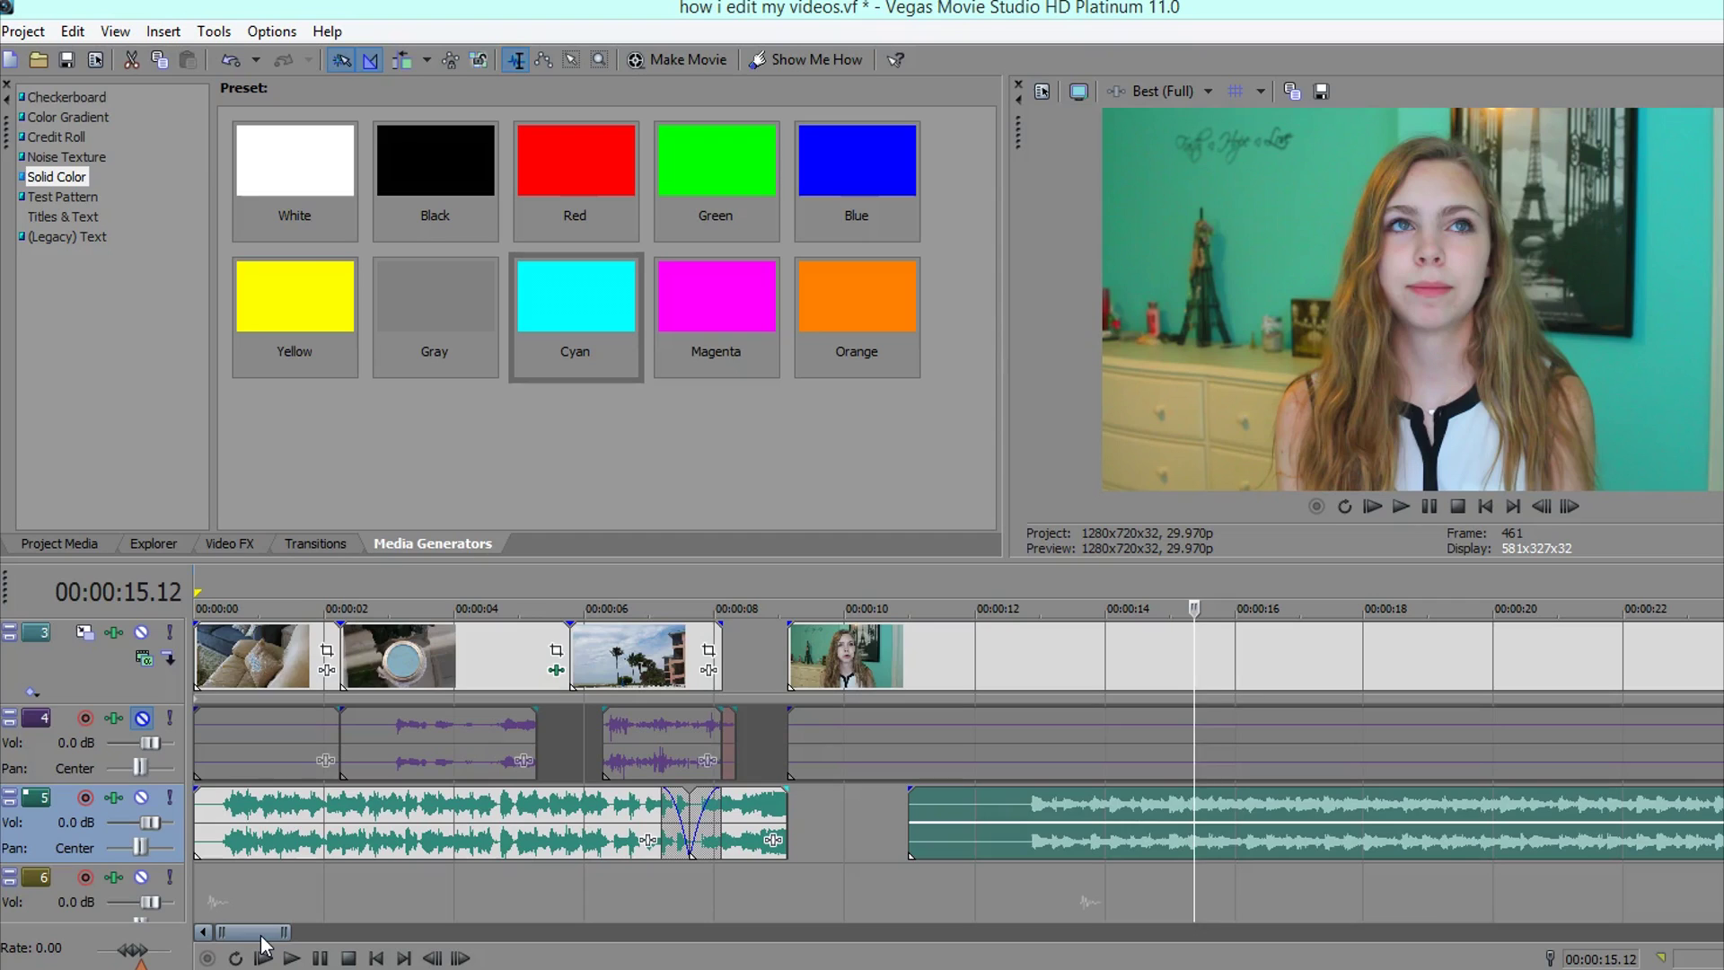
left_click(273, 935)
Add the pink subscribe end-screen after the last clip on track 3, with the pool clip on track 2
left_click_drag(274, 938, 1701, 844)
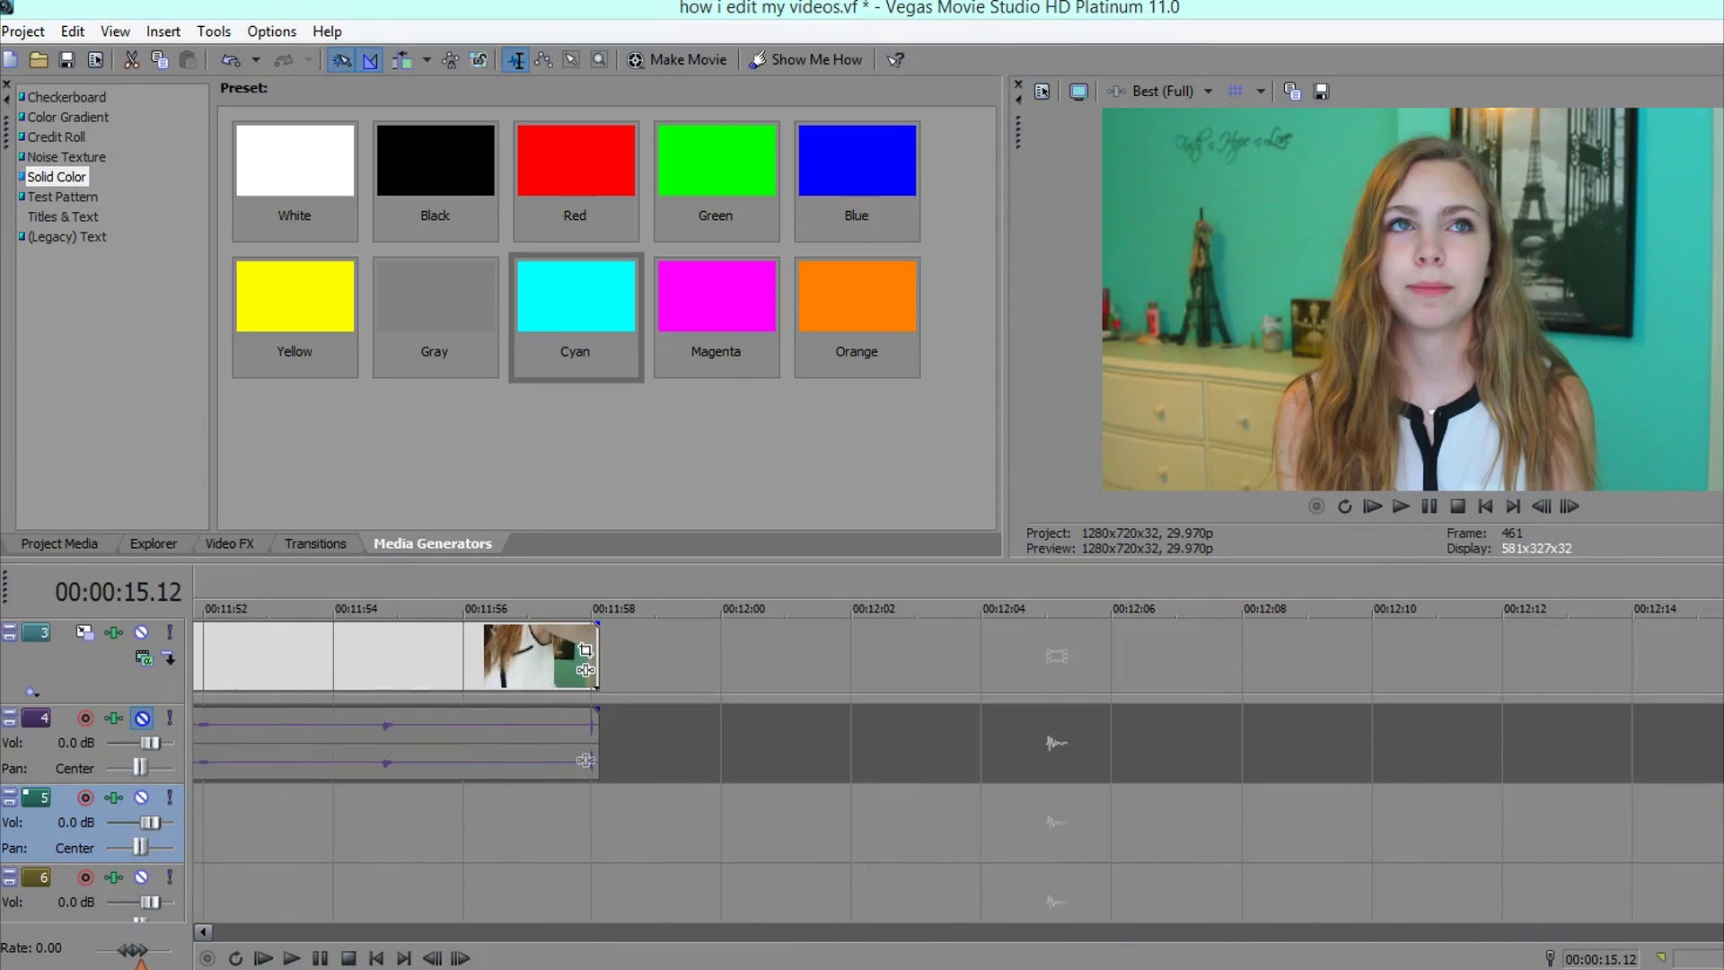
left_click(587, 684)
left_click(651, 678)
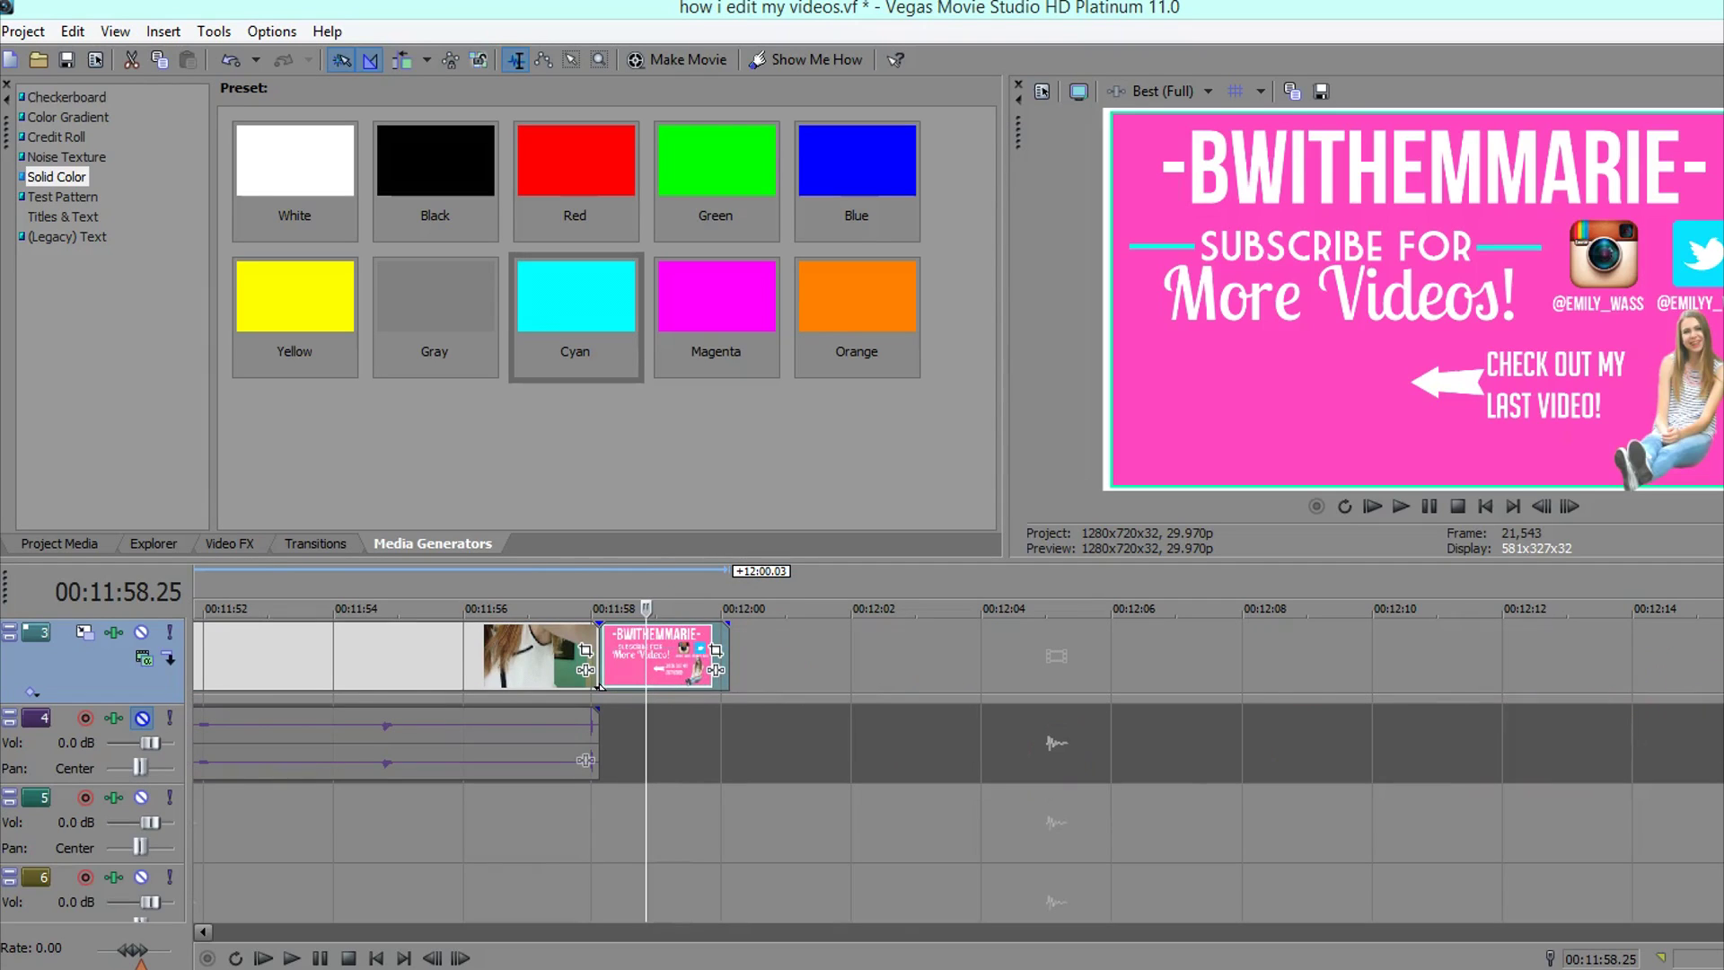
scroll(661, 671, "up", 1)
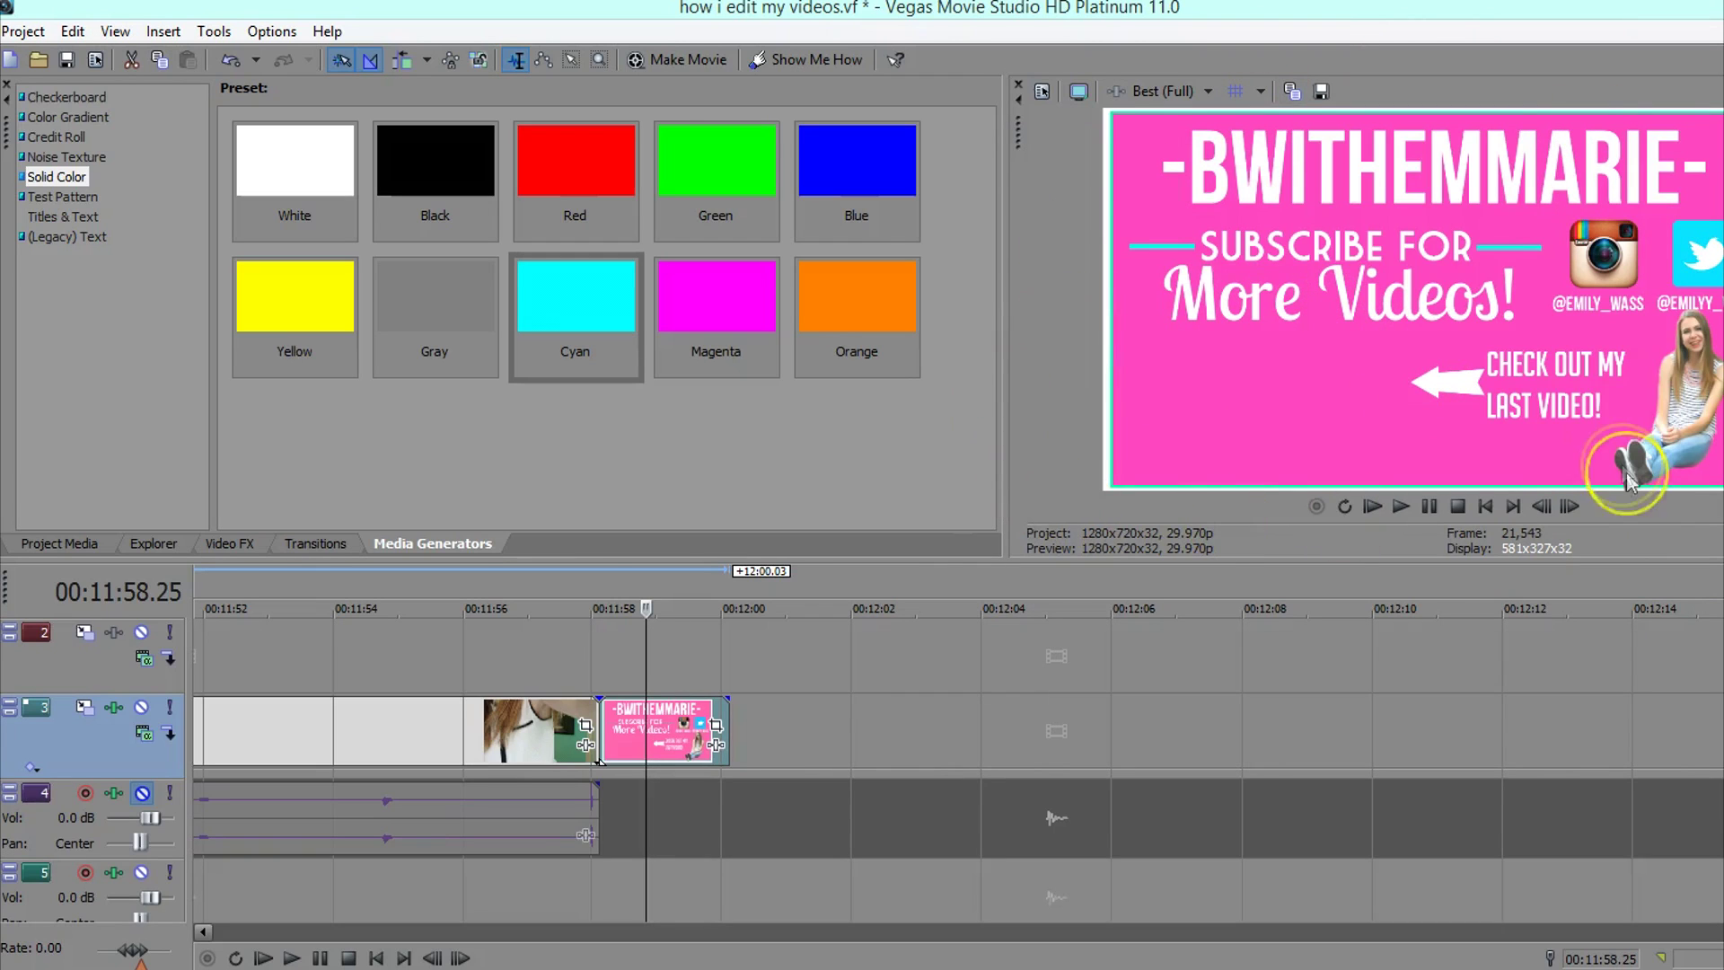
left_click_drag(1637, 462, 828, 650)
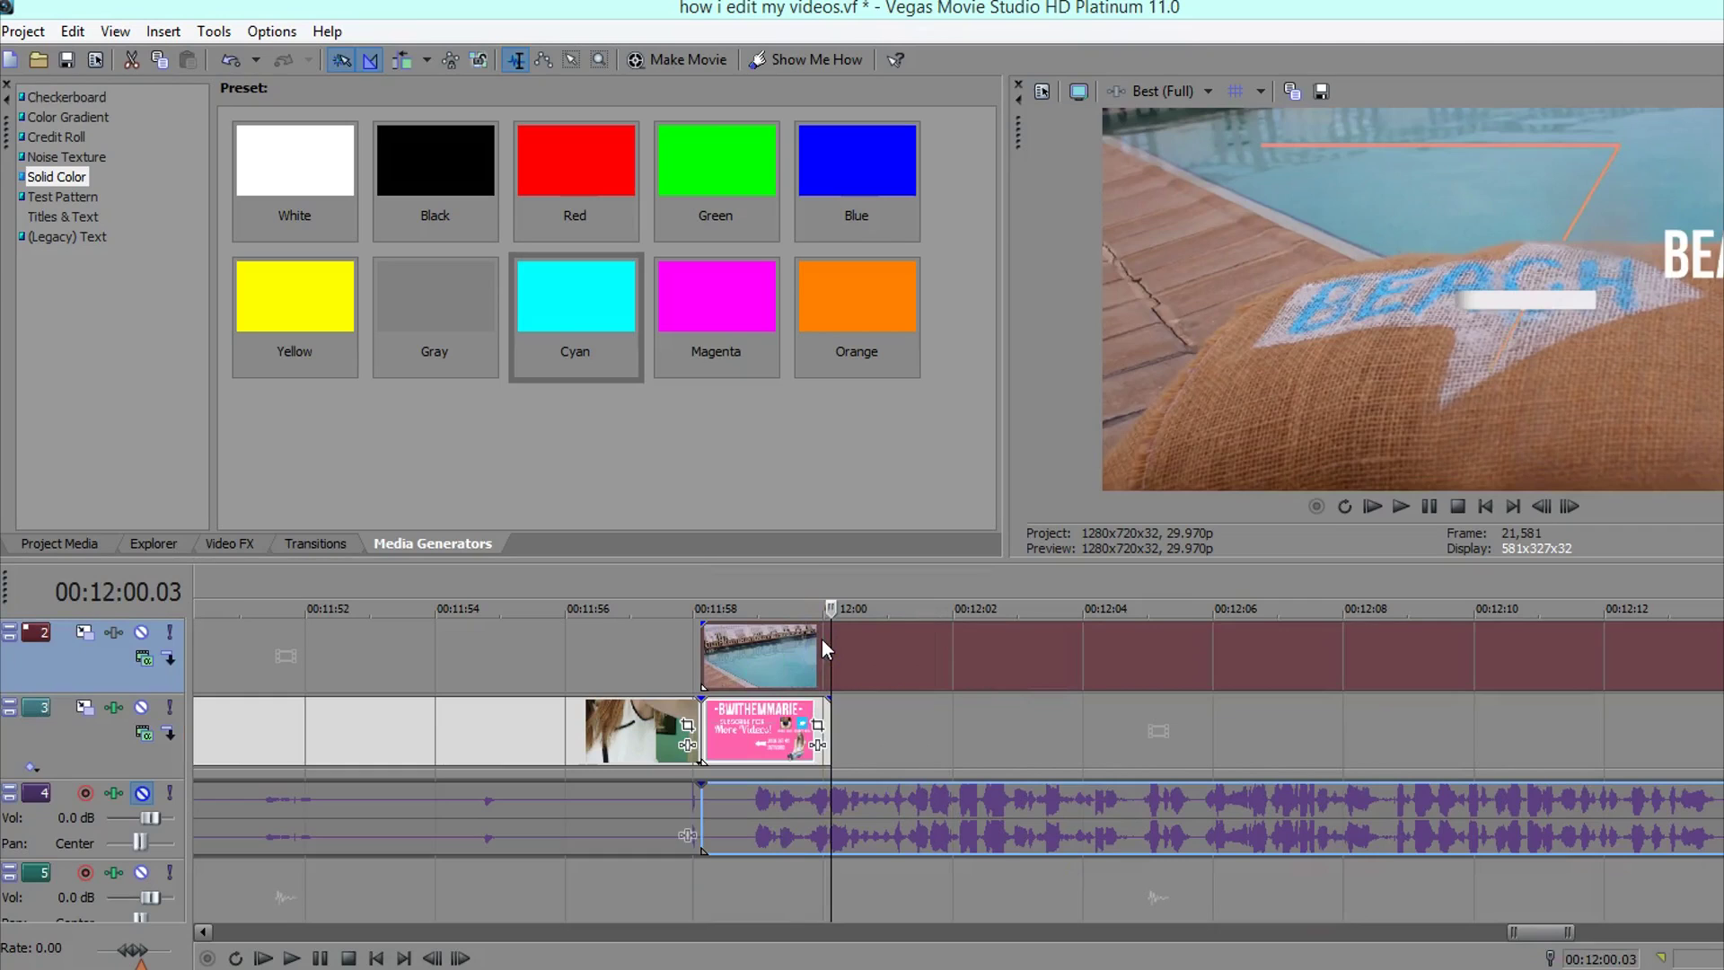
Split the pool clip at the end-screen's end and delete the leftover tail
key("s")
right_click(962, 685)
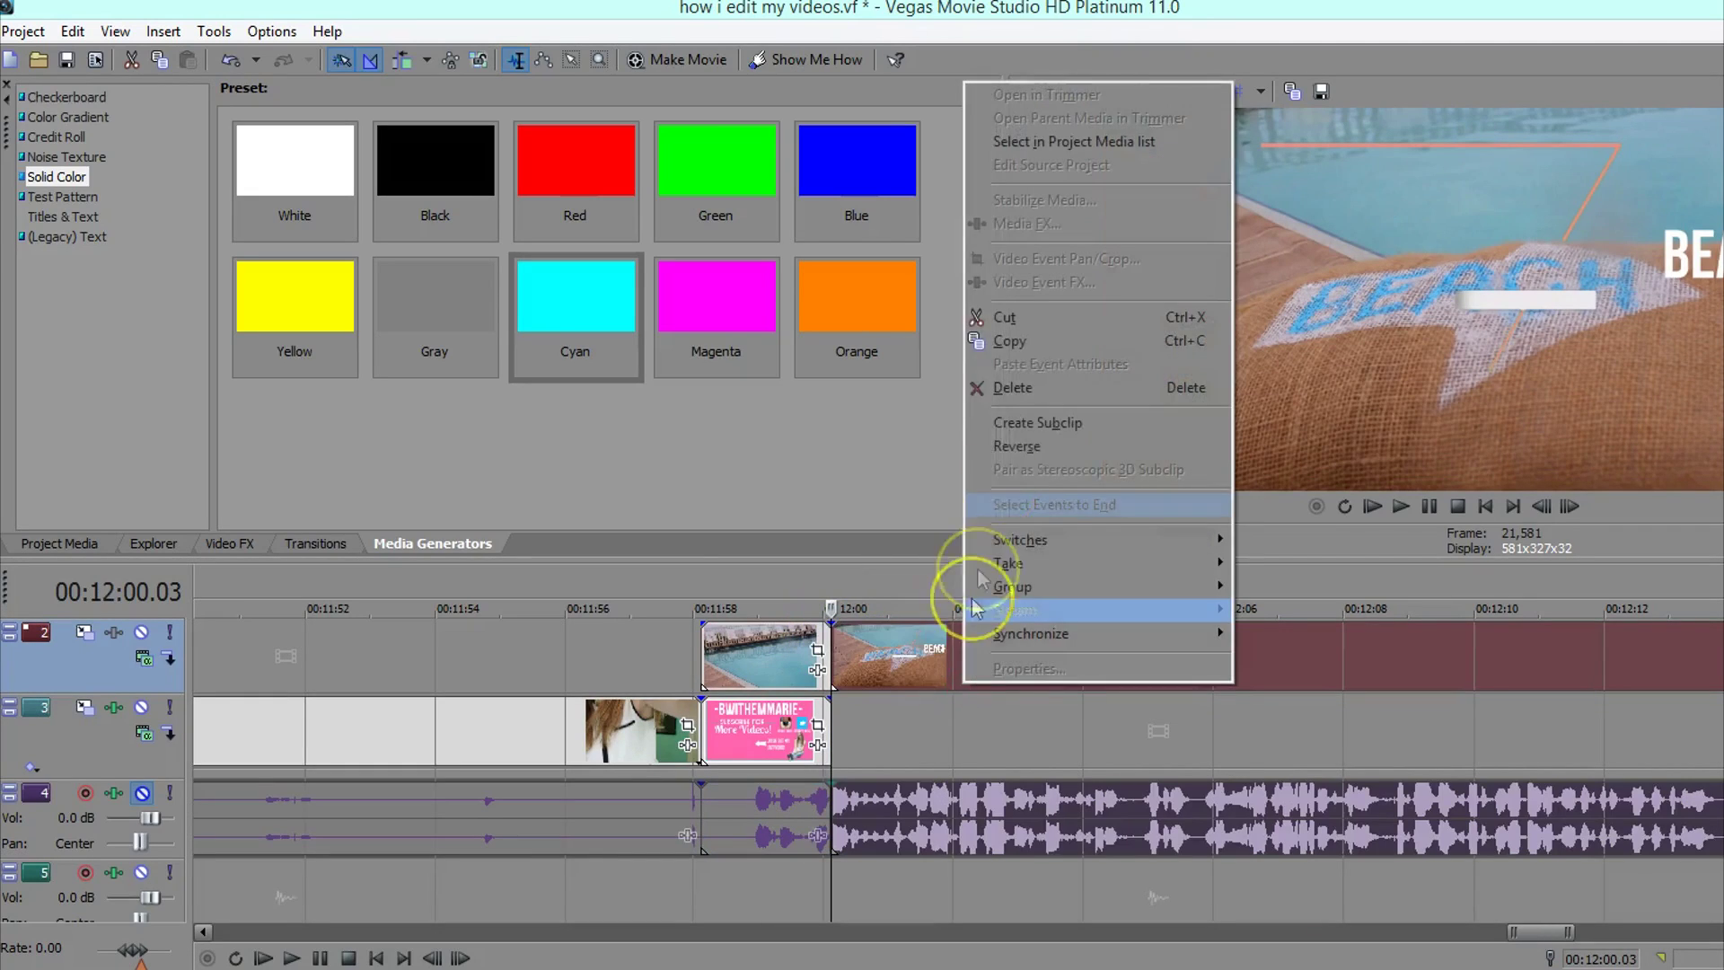
left_click(1024, 385)
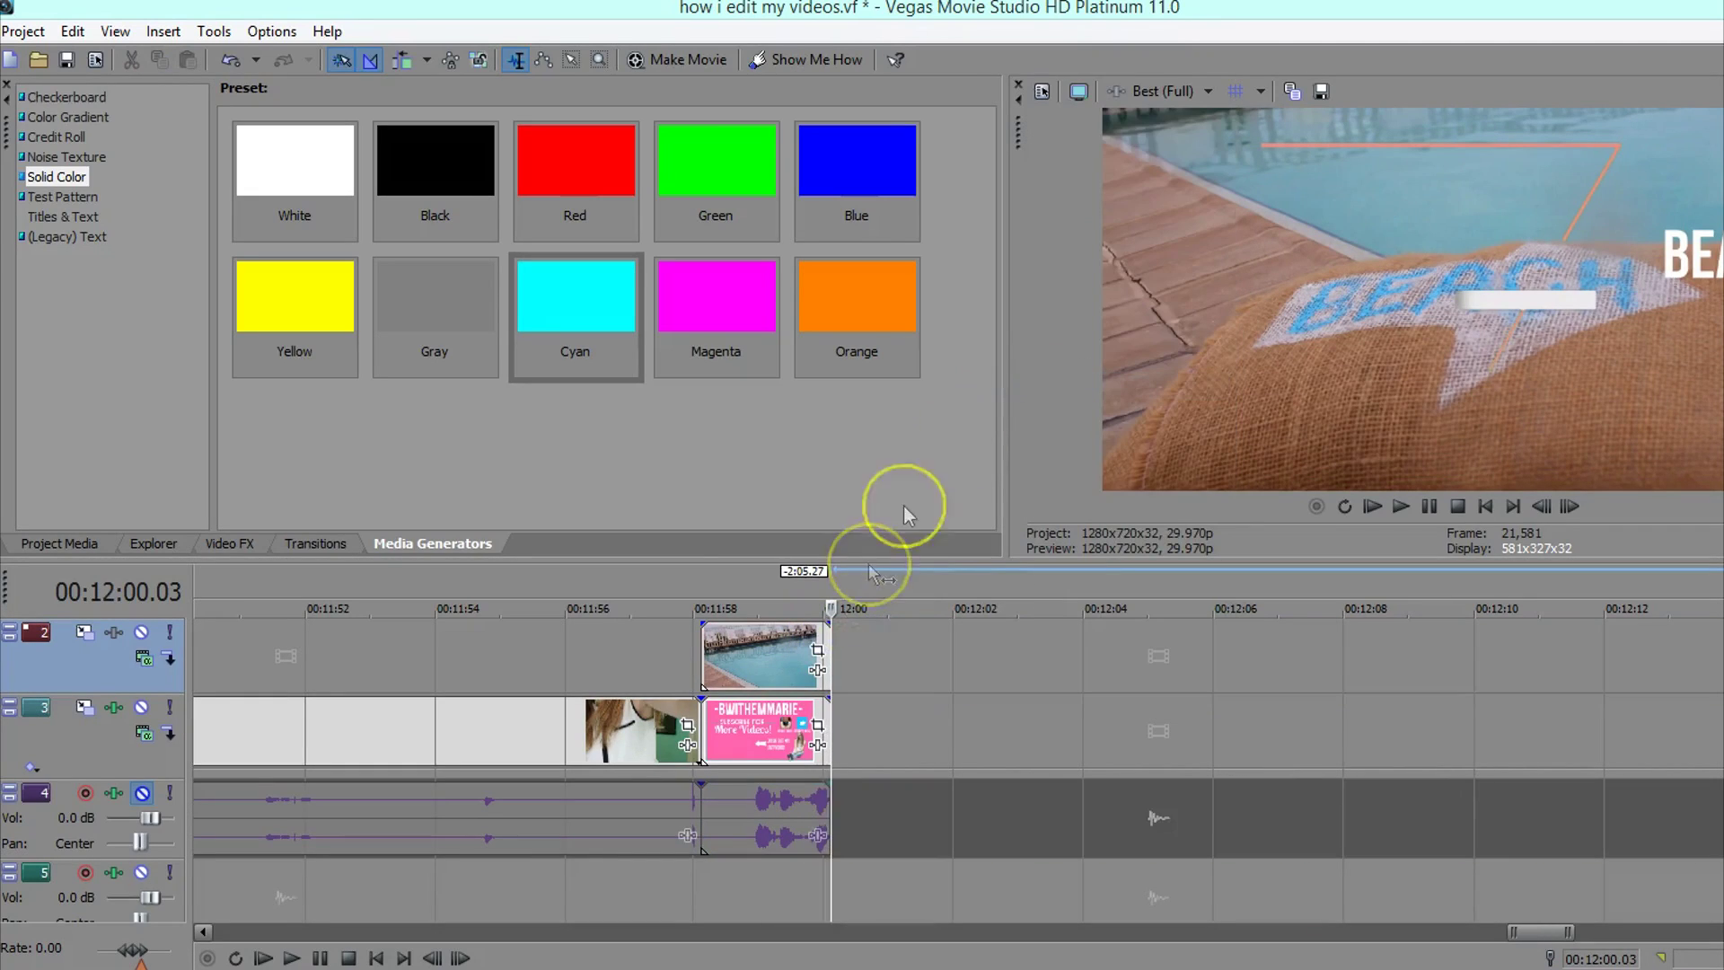
In Event Pan/Crop, shrink the pool clip into a small inset beside CHECK OUT MY LAST VIDEO!
left_click(776, 665)
left_click(817, 649)
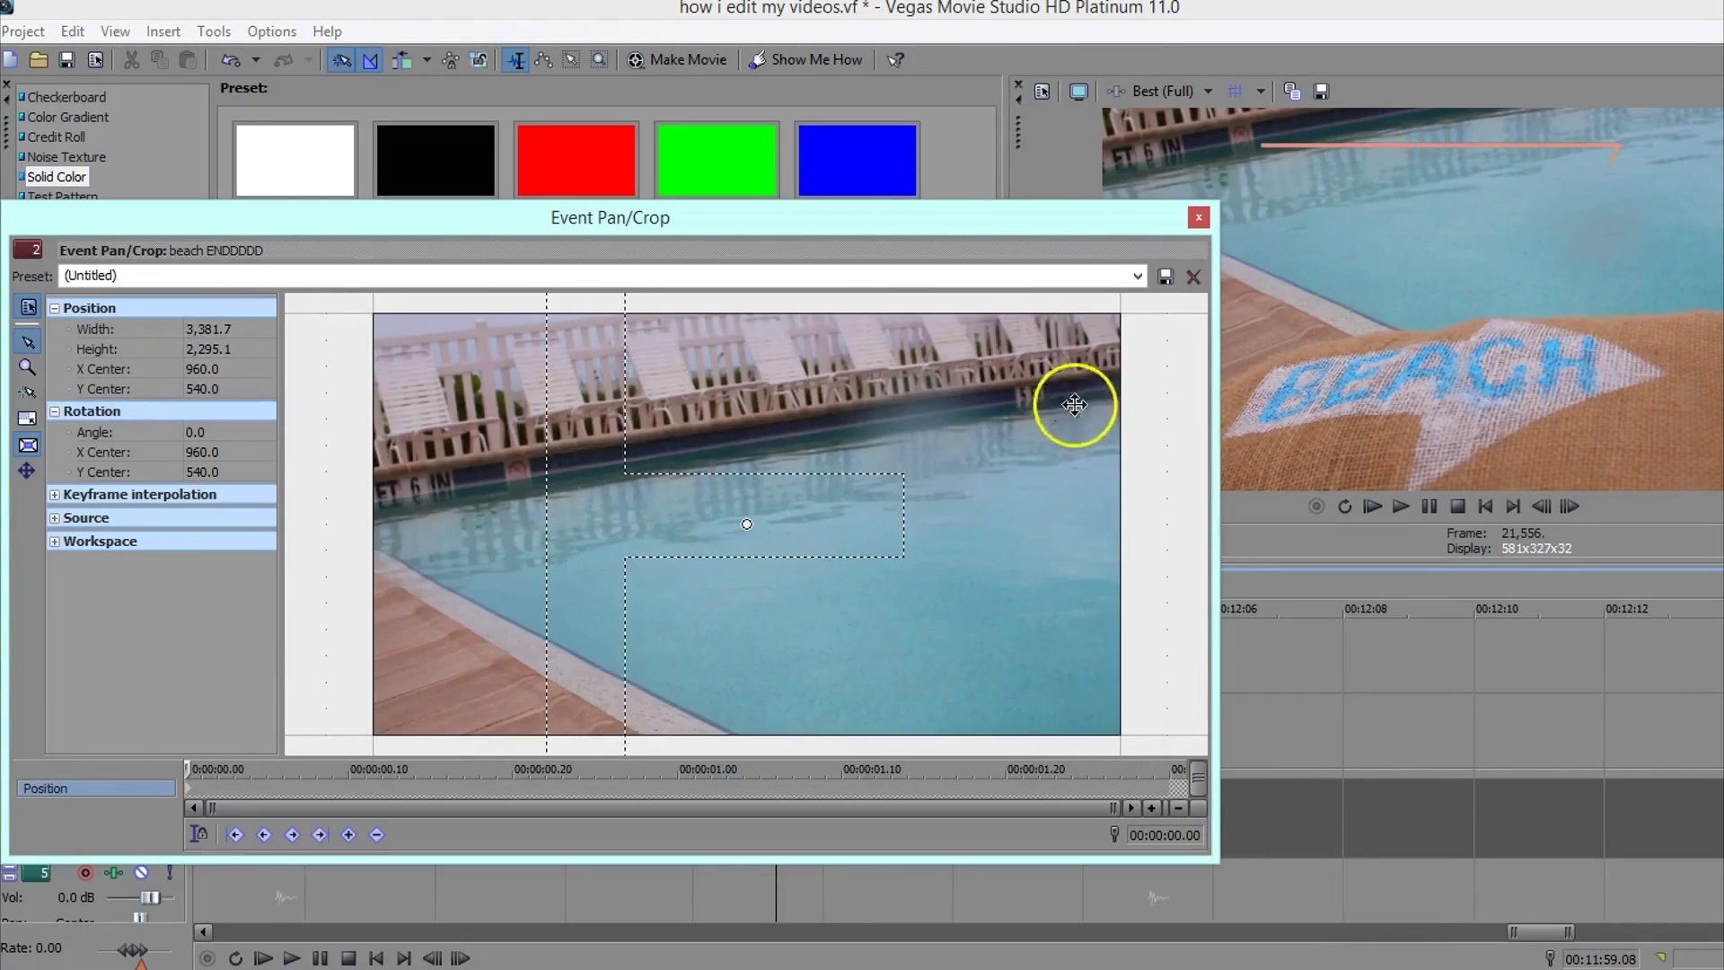
left_click_drag(1101, 224, 876, 164)
scroll(642, 533, "down", 3)
scroll(642, 533, "down", 2)
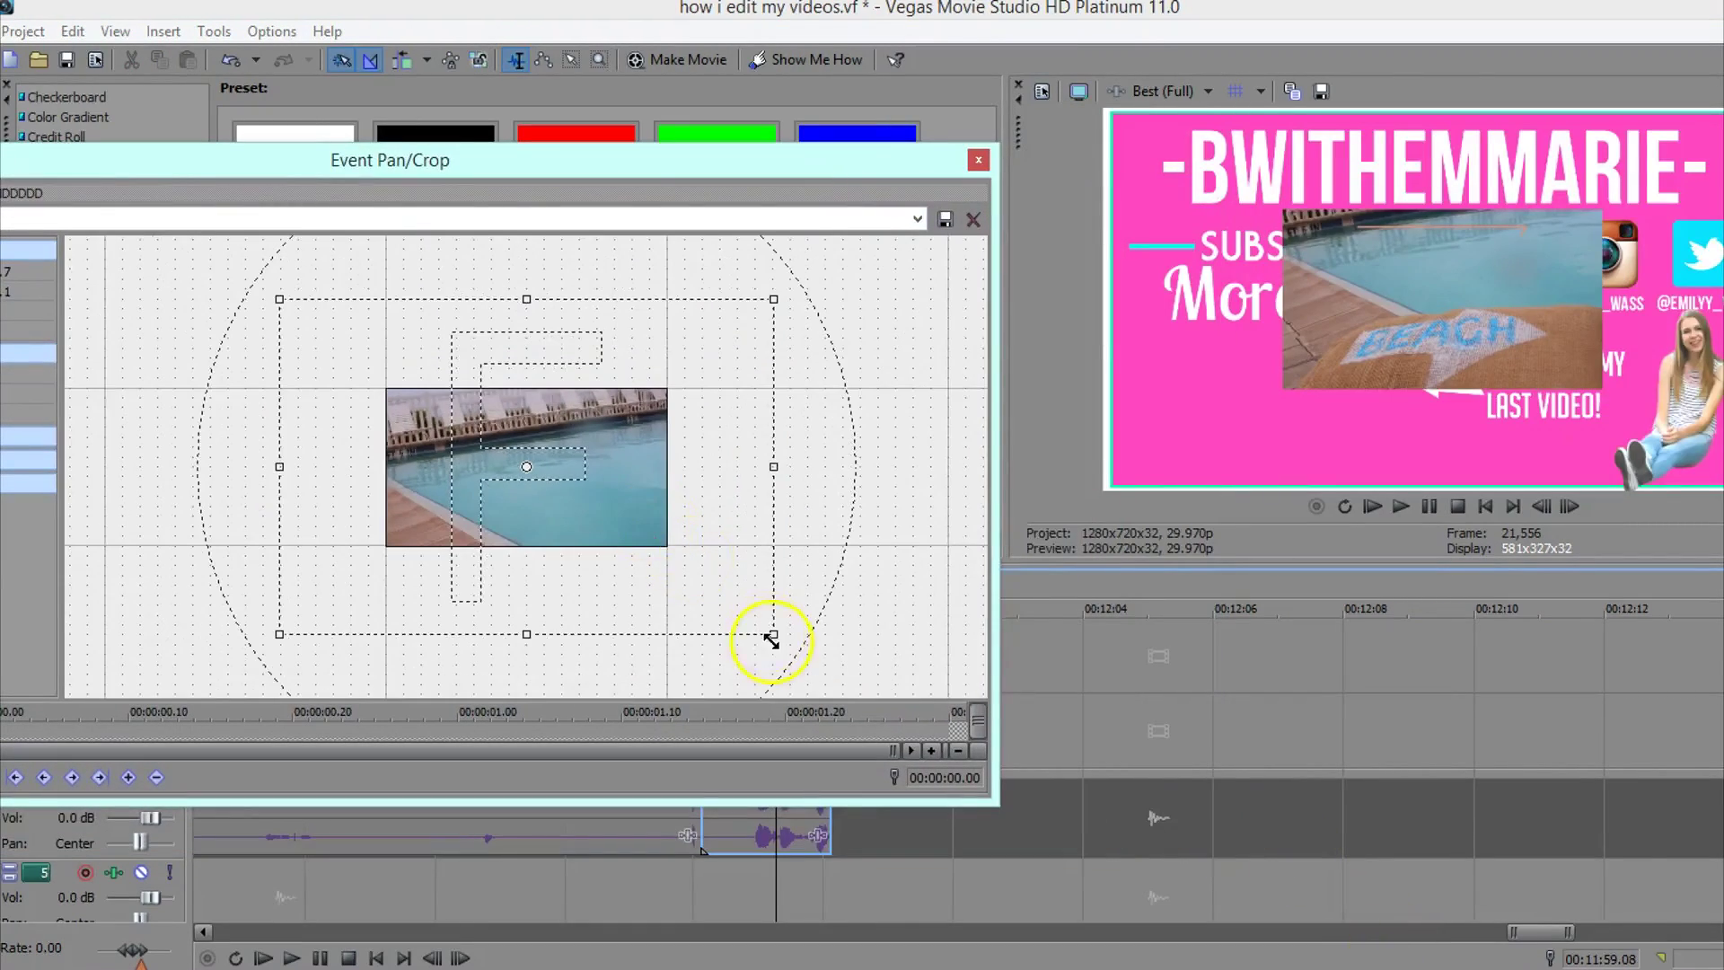
left_click_drag(443, 512, 558, 450)
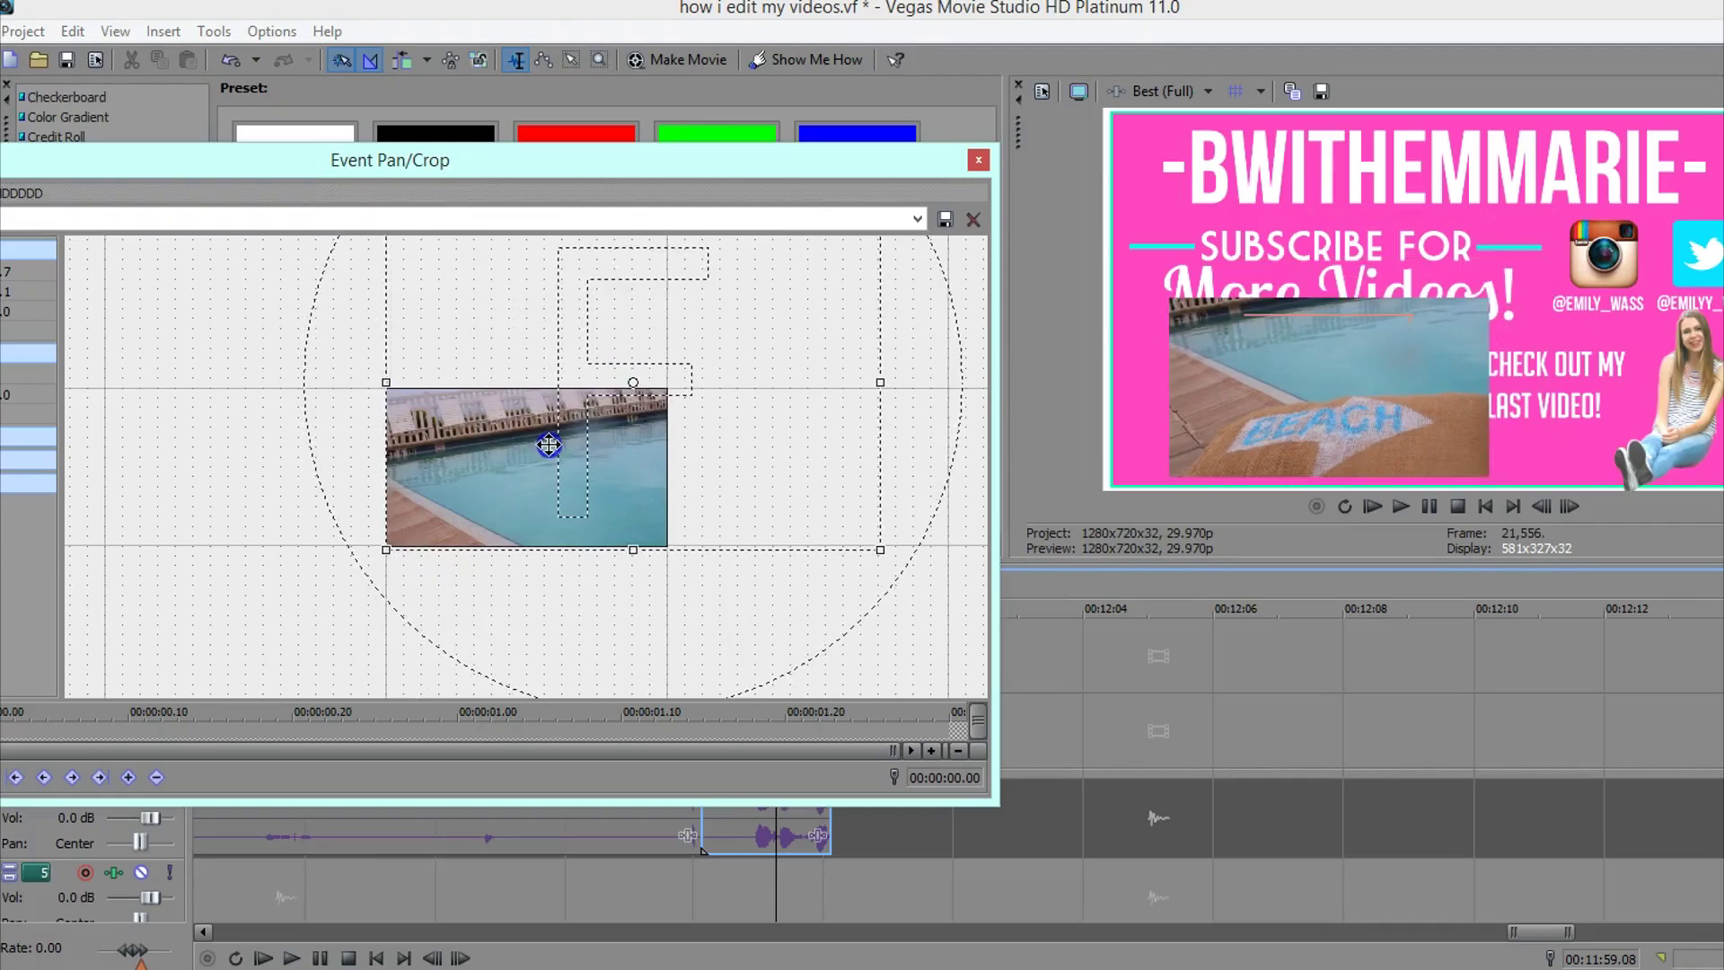
left_click_drag(896, 561, 1089, 743)
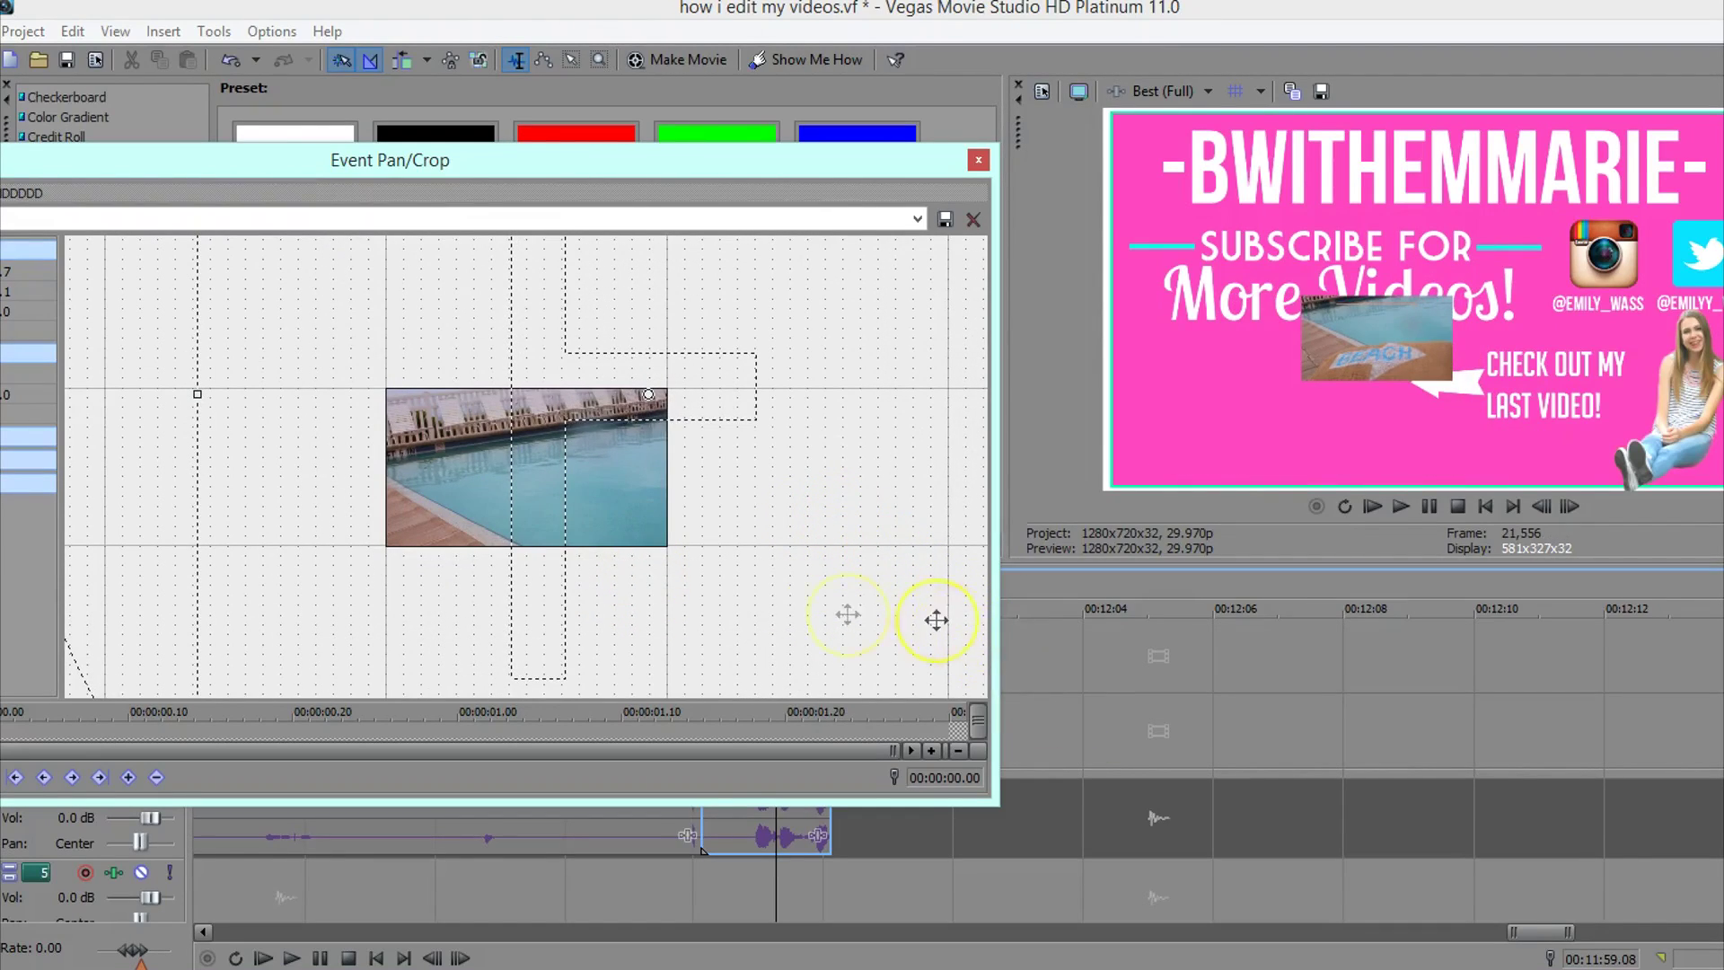
left_click(269, 100)
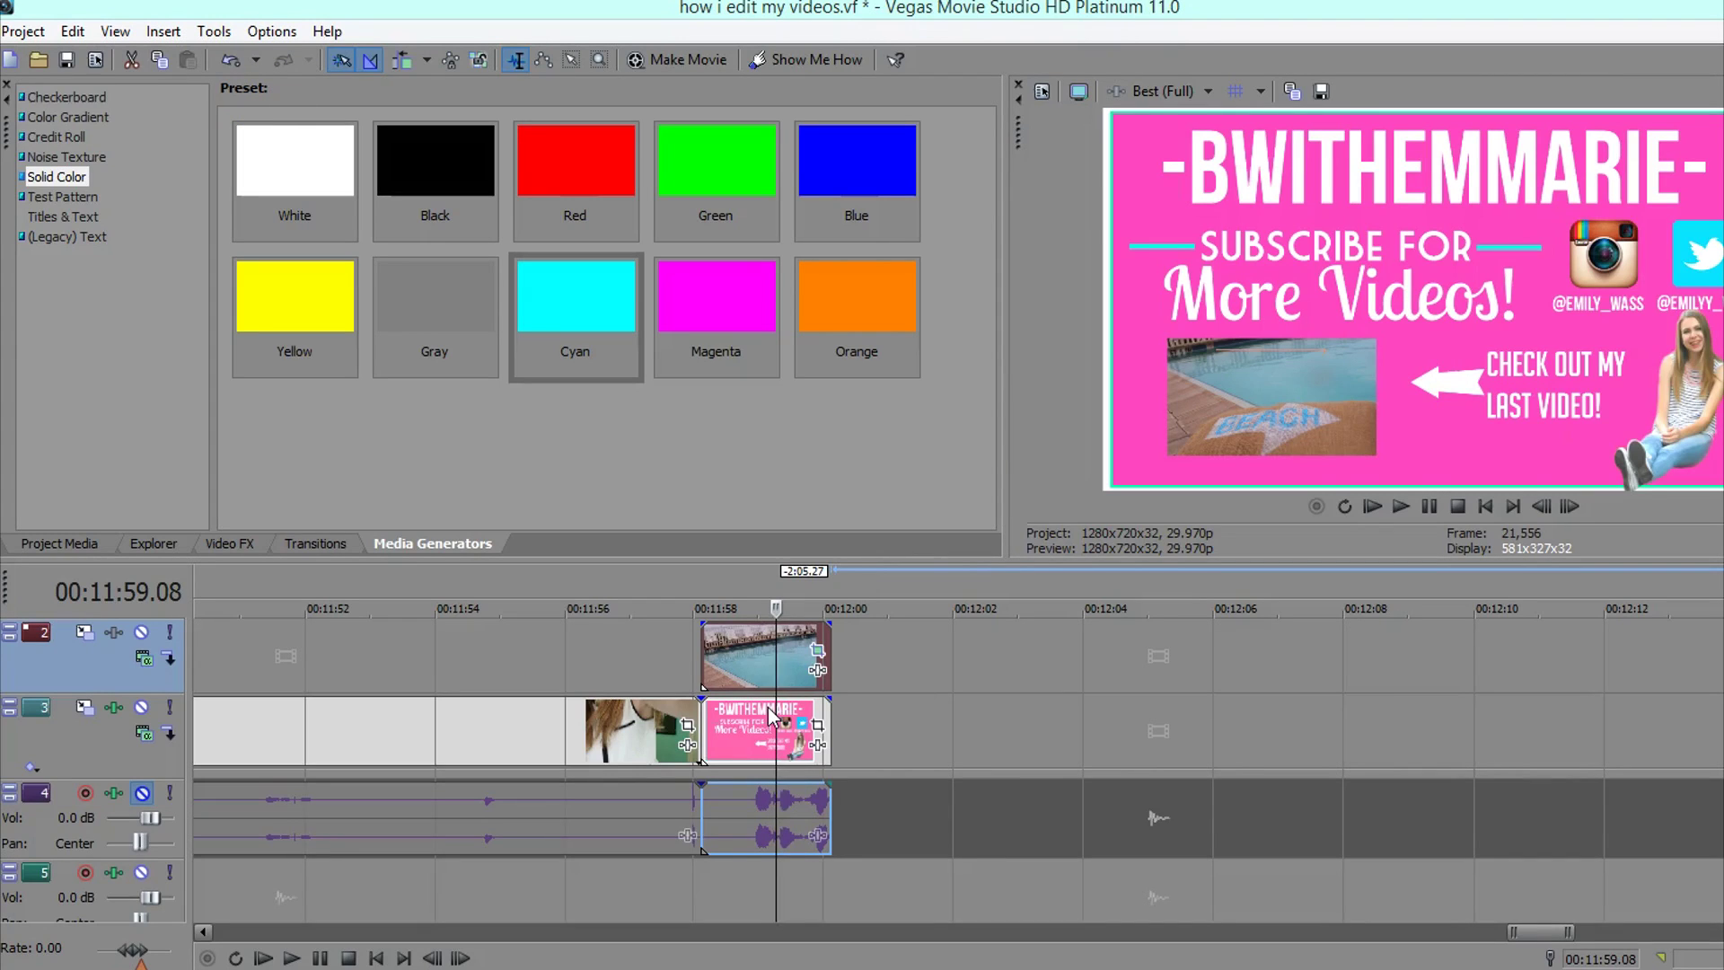